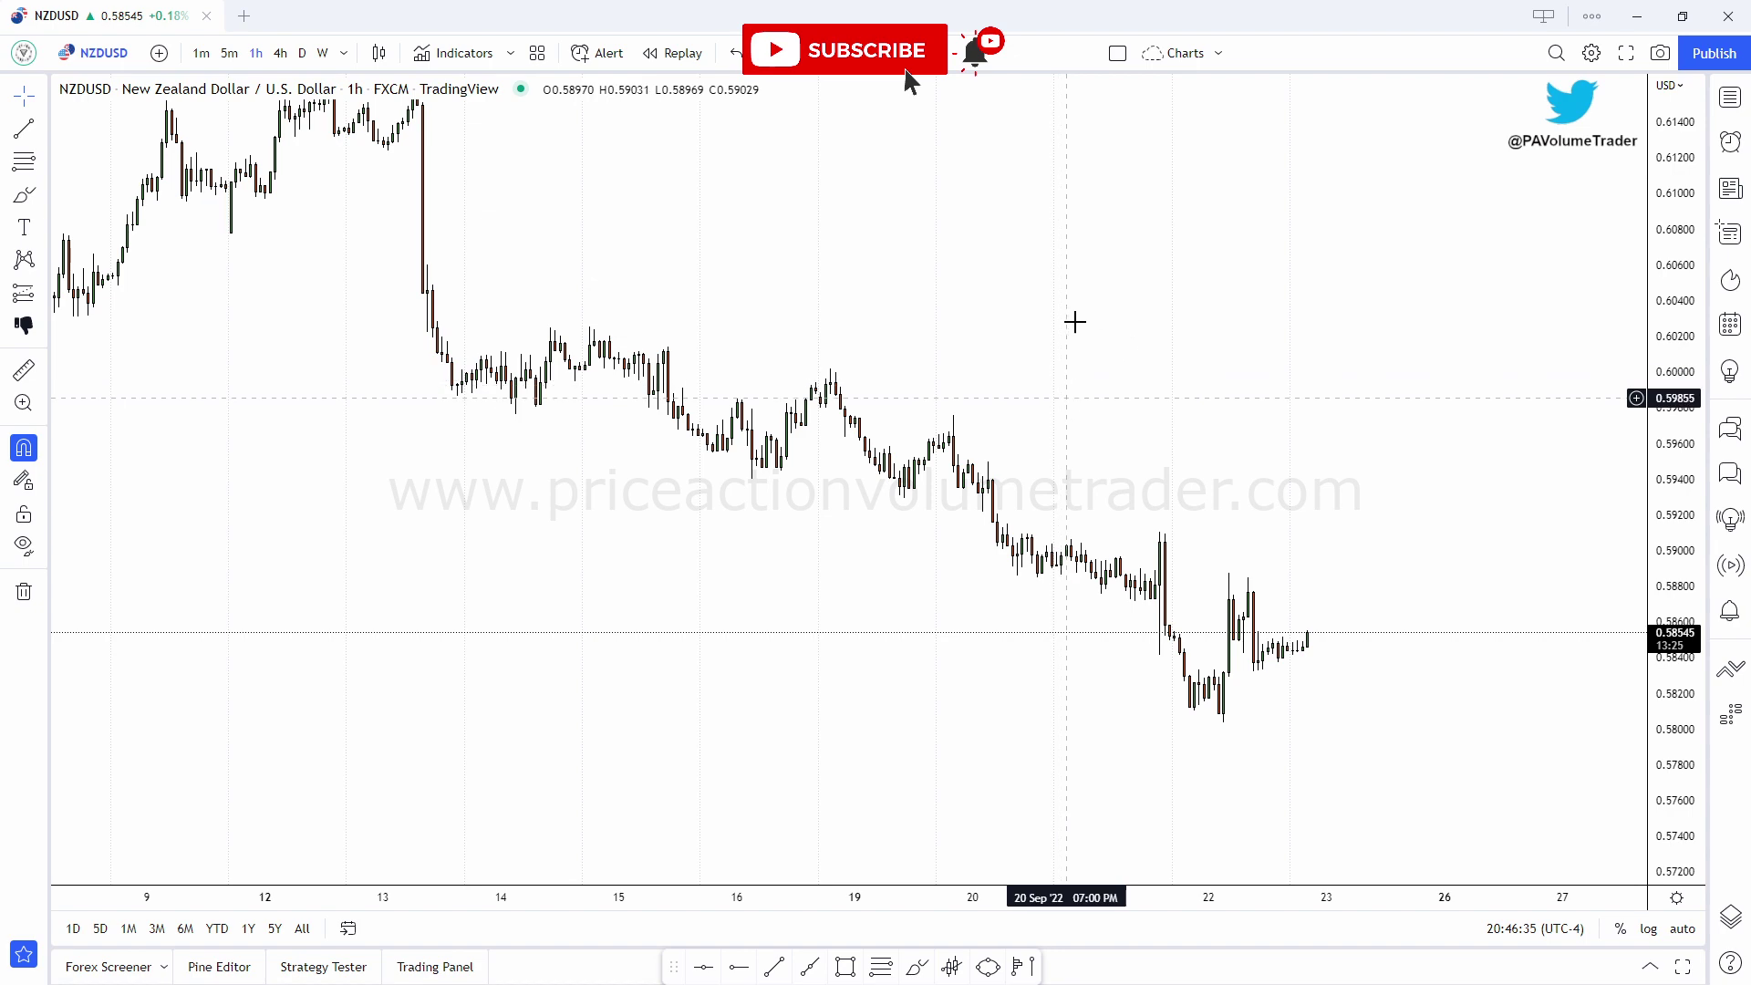
Examine the NZDUSD hourly price action across mid to late September at several positions and zoom levels
left_click_drag(1027, 371, 1083, 309)
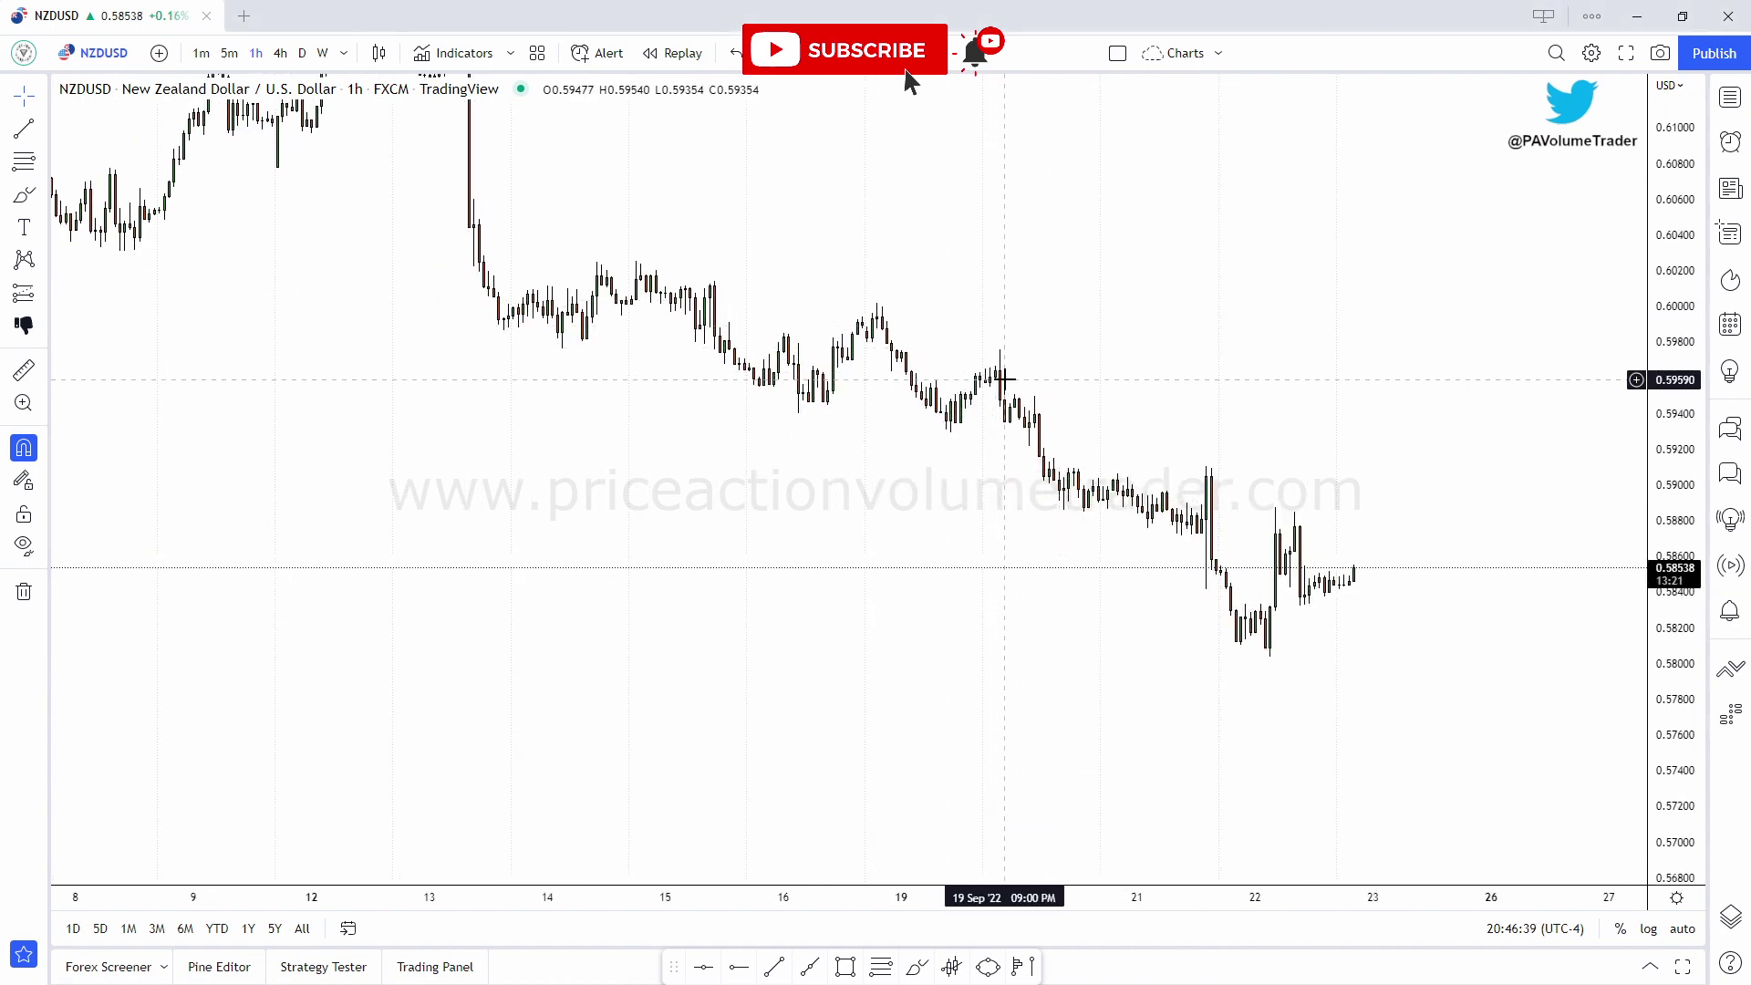
left_click_drag(987, 278, 1020, 293)
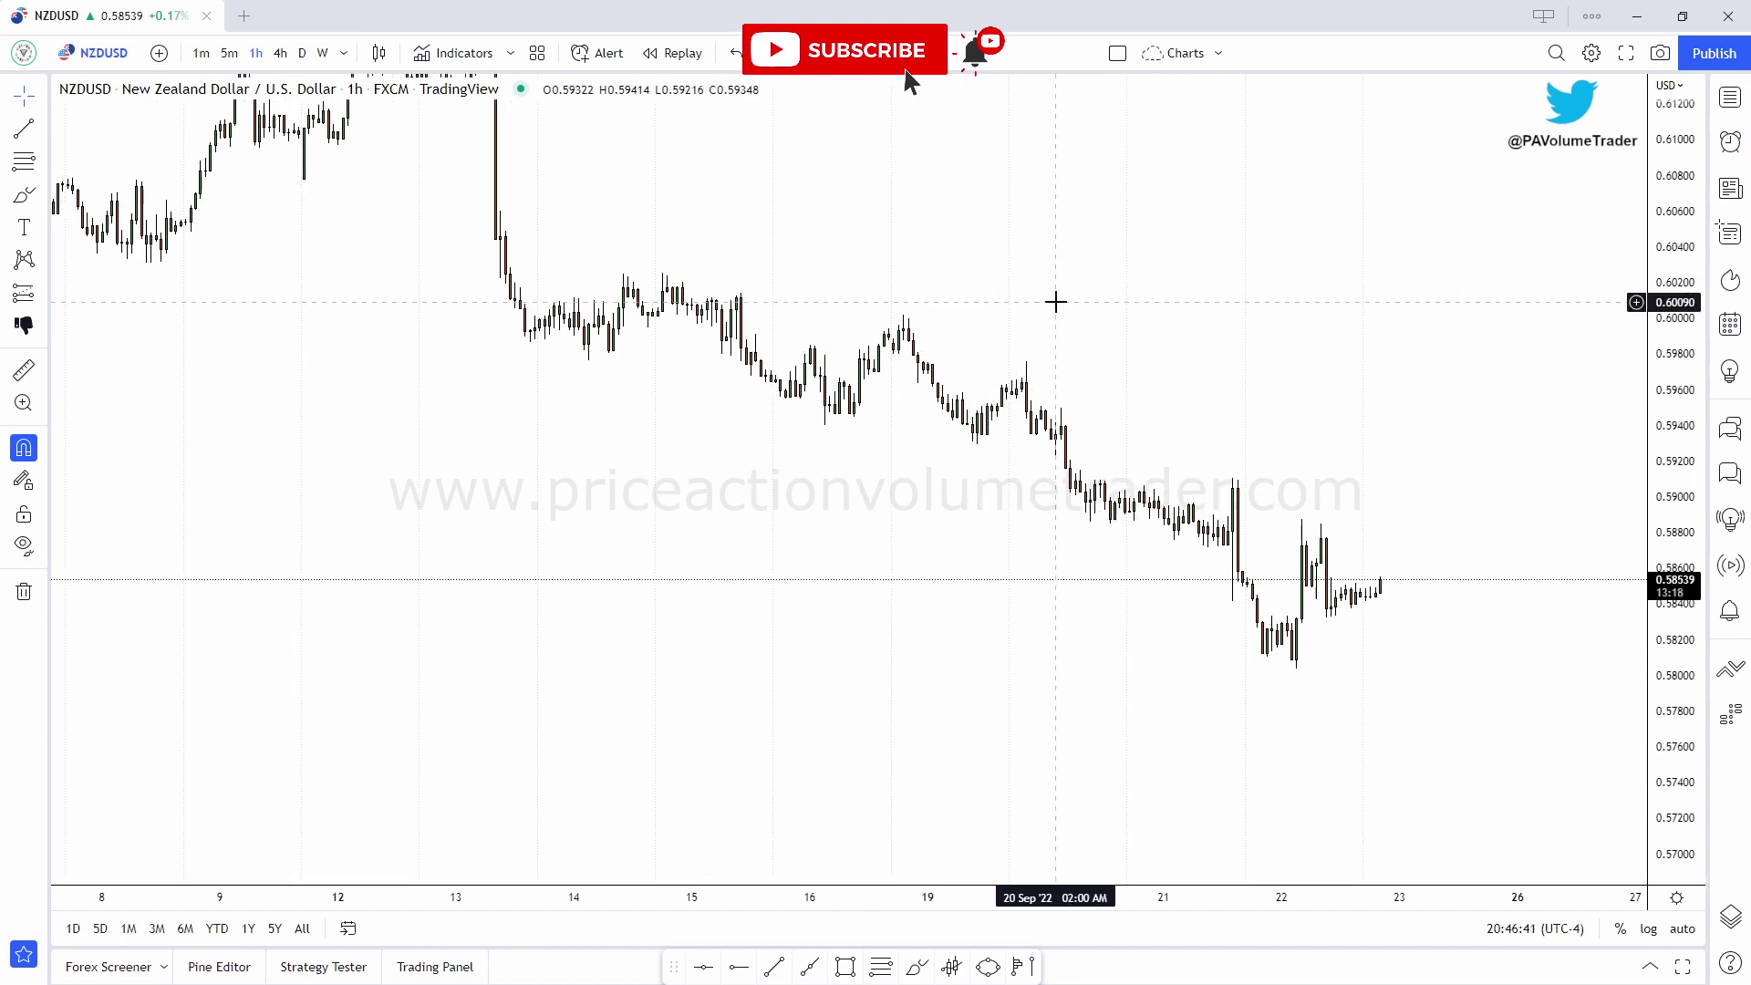
scroll(1057, 301, "up", 1)
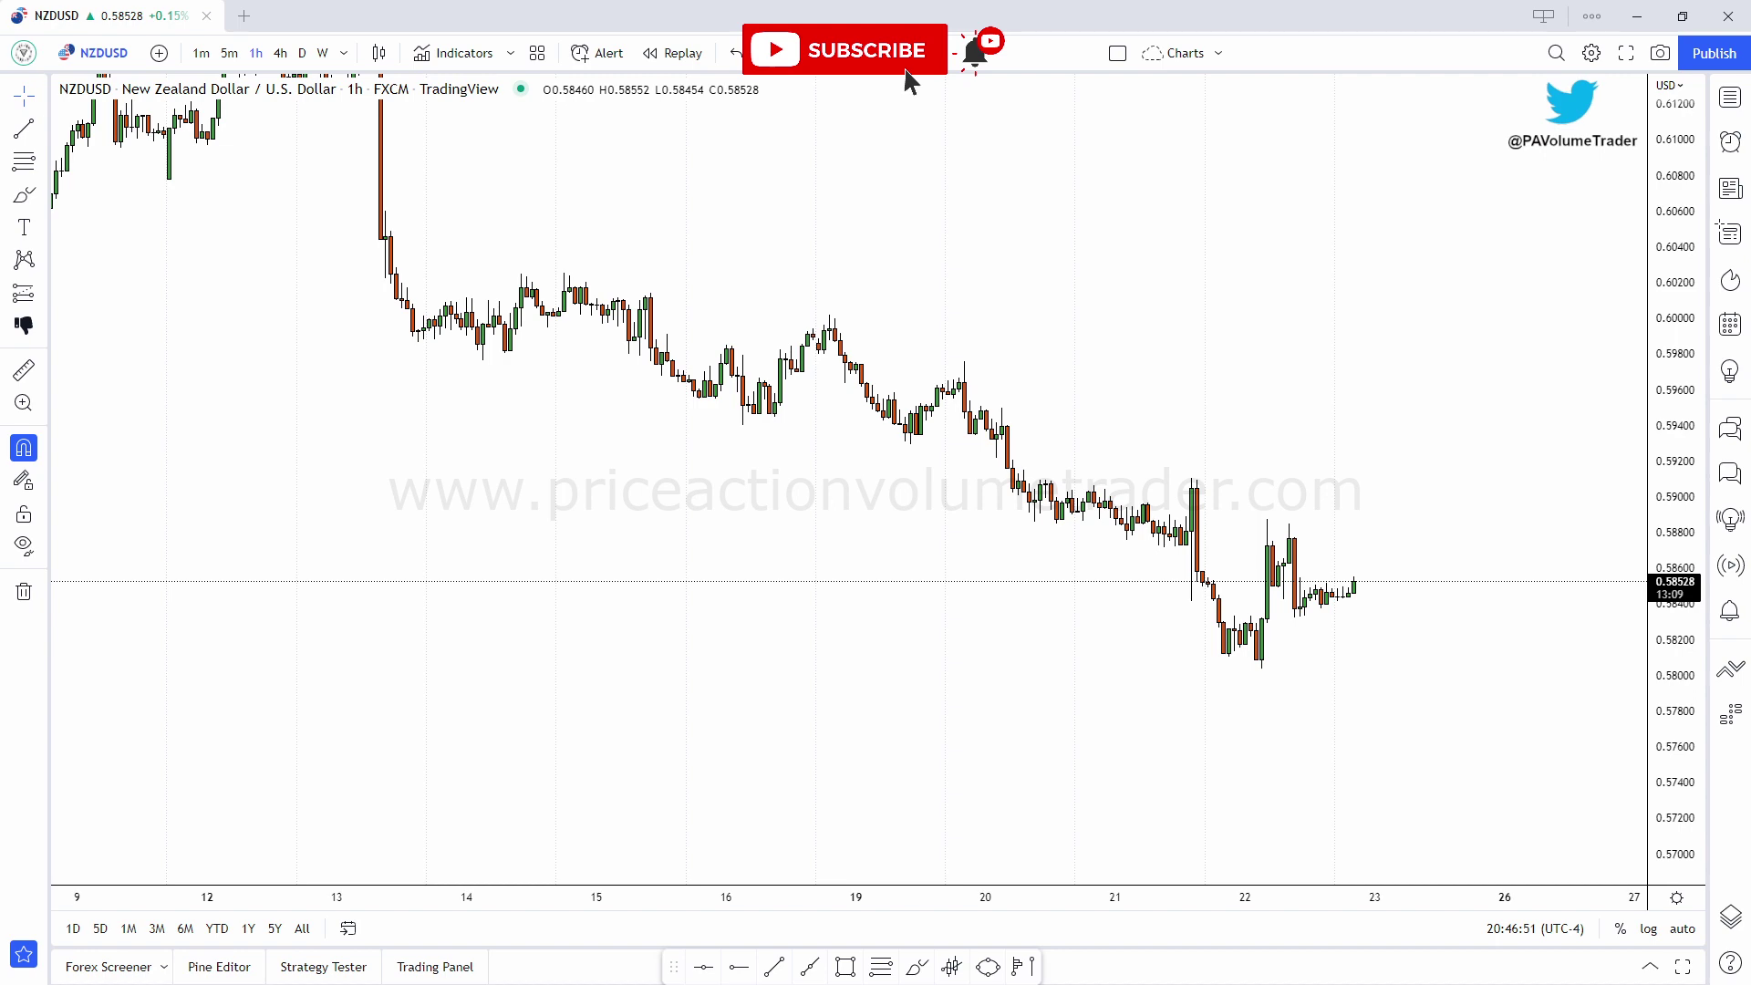
left_click_drag(1203, 357, 1231, 325)
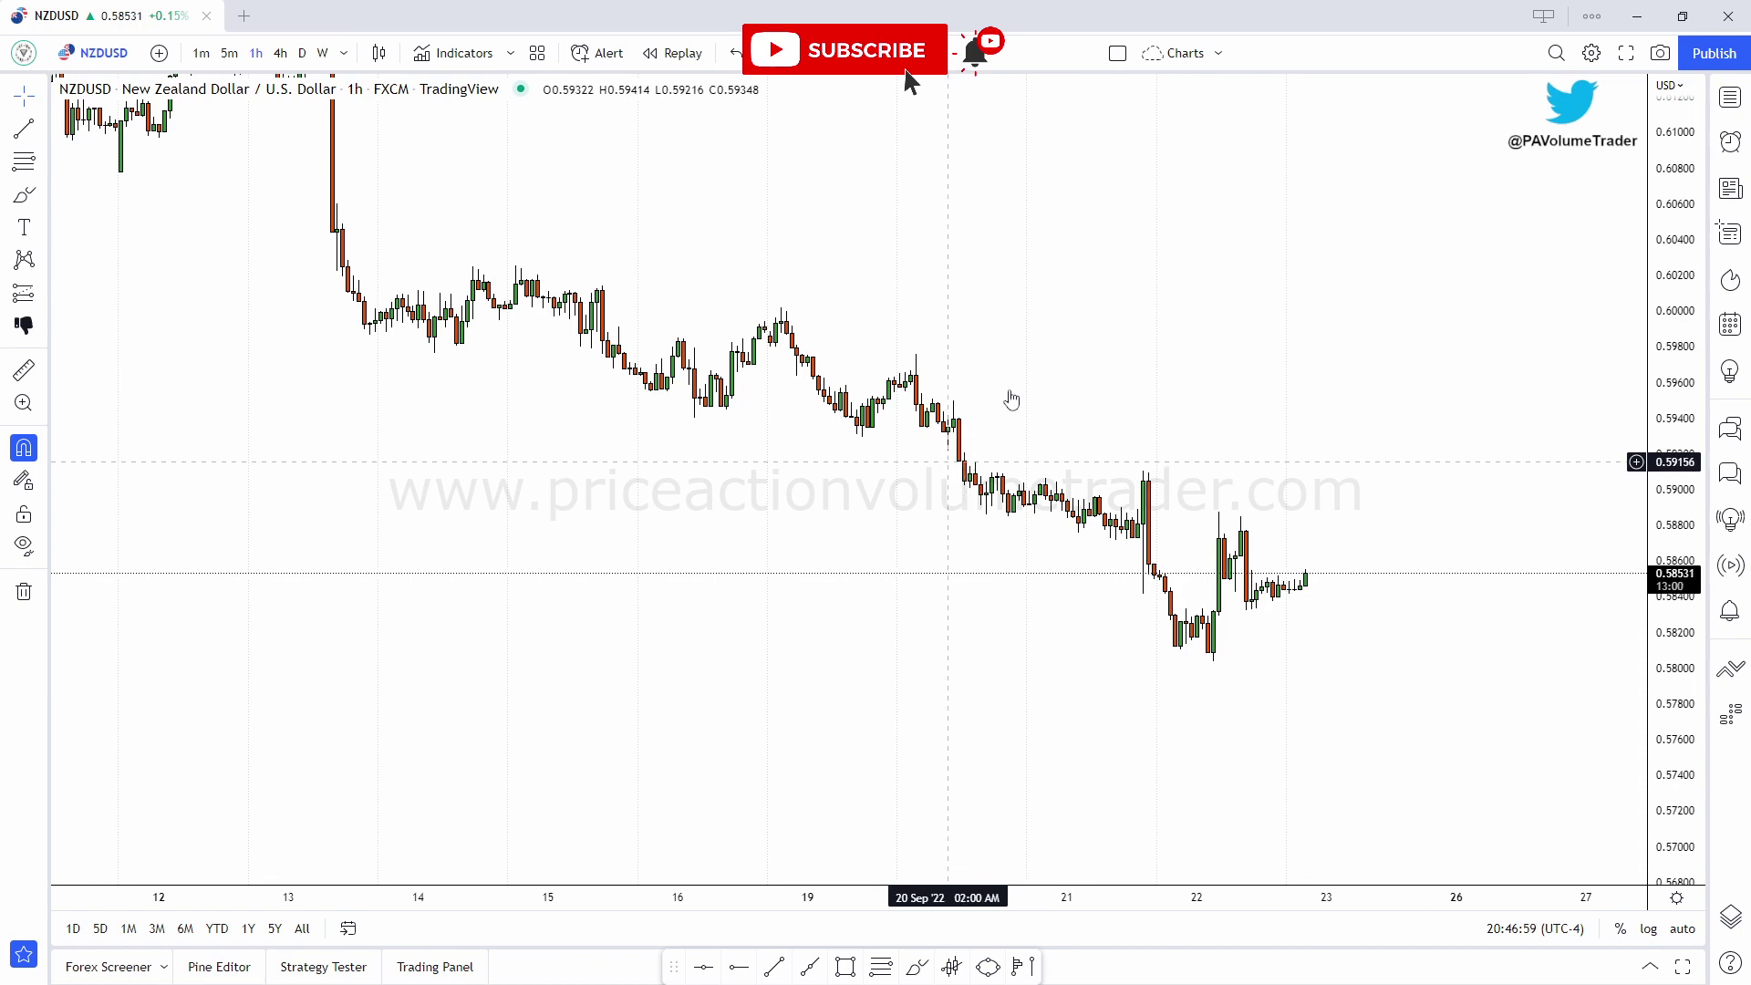
left_click_drag(1101, 320, 1167, 339)
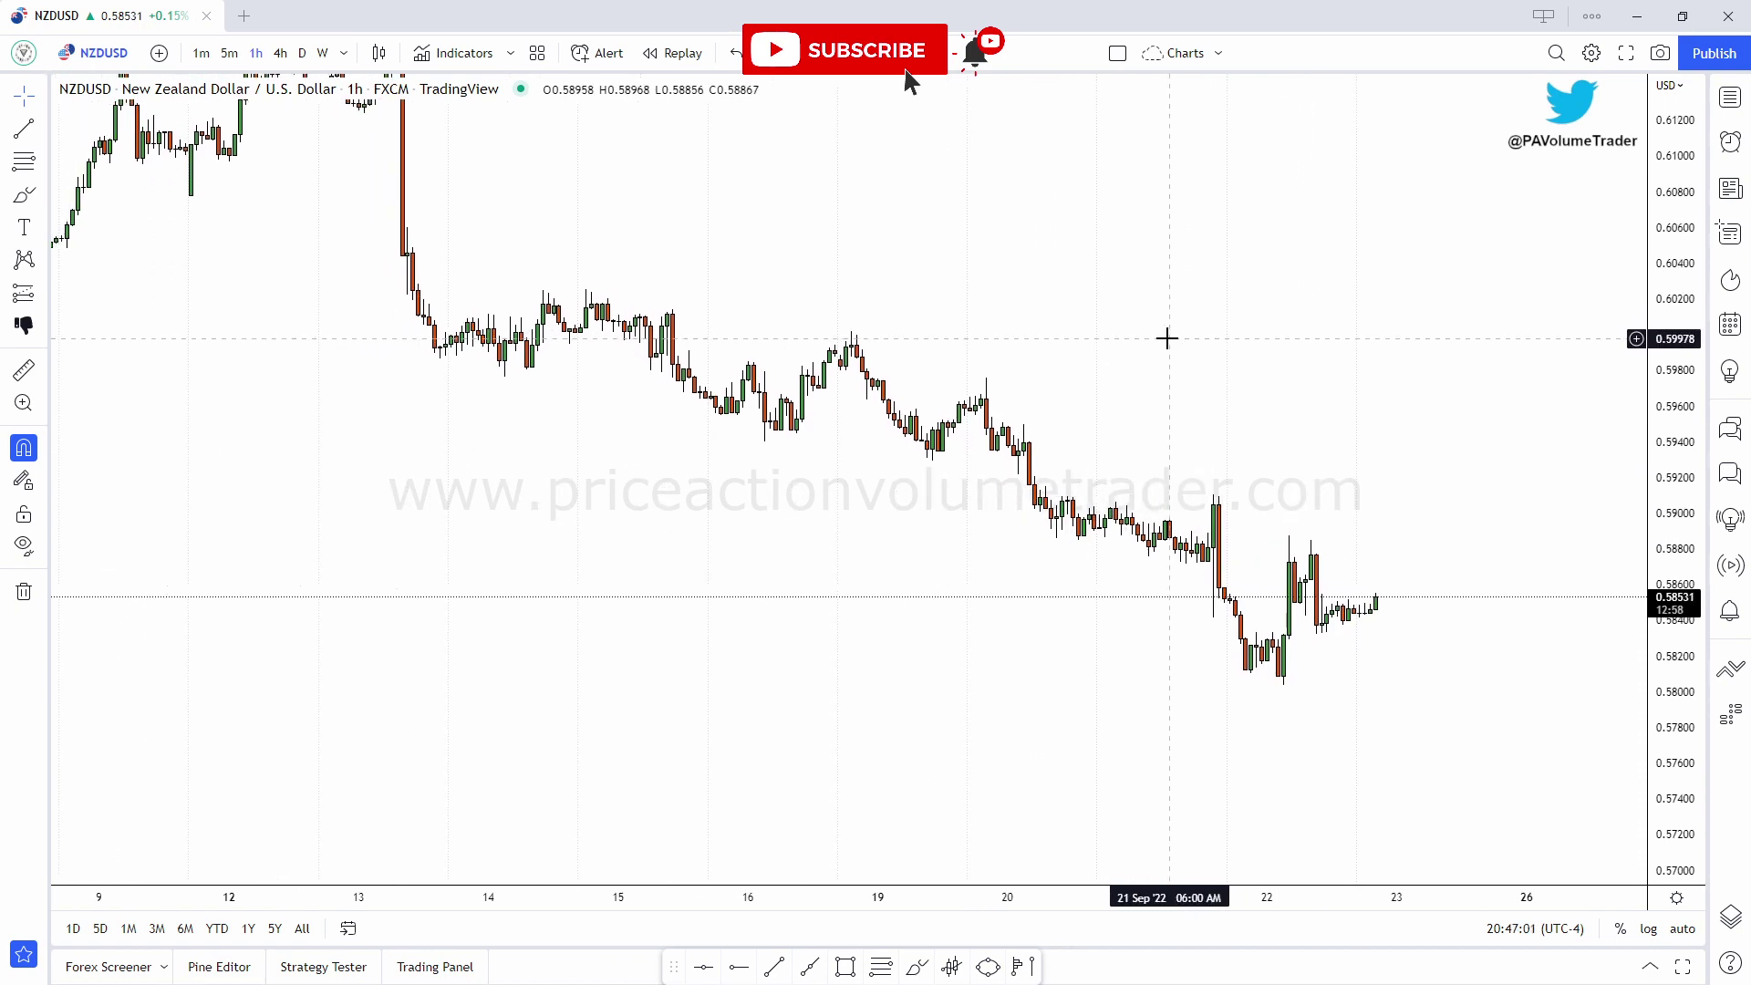
scroll(1168, 340, "up", 1)
left_click_drag(1674, 462, 1313, 316)
left_click_drag(1094, 328, 1173, 309)
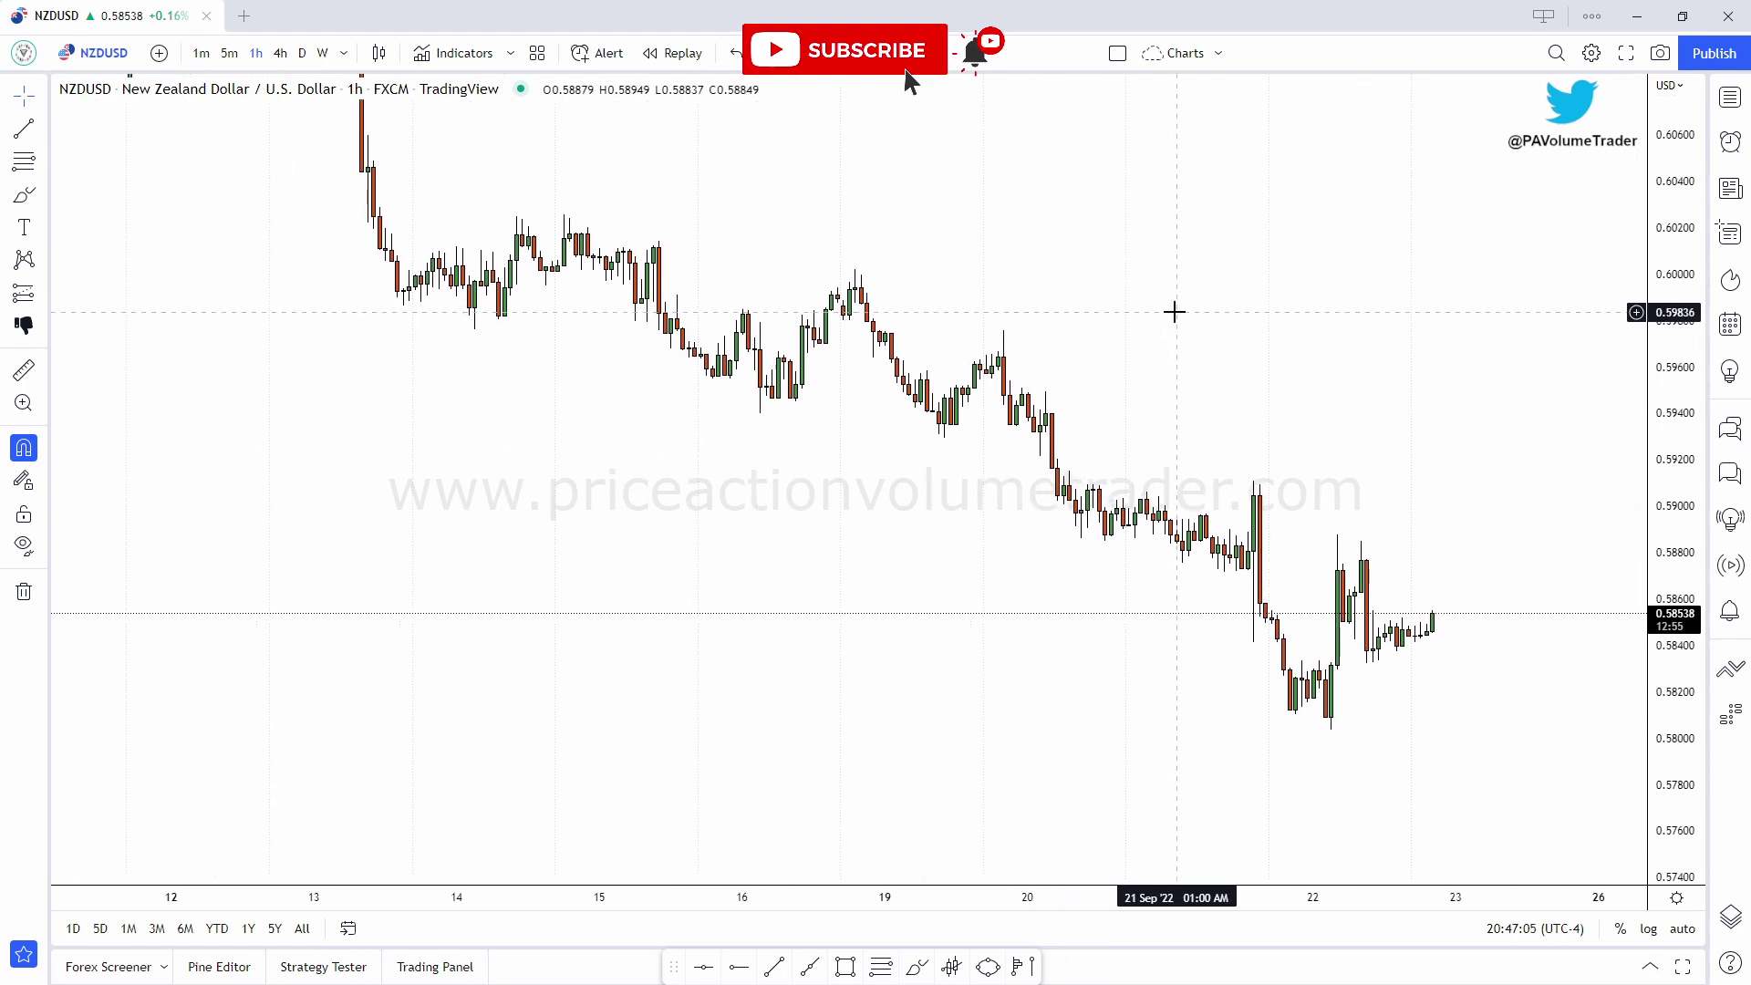
scroll(1173, 309, "up", 1)
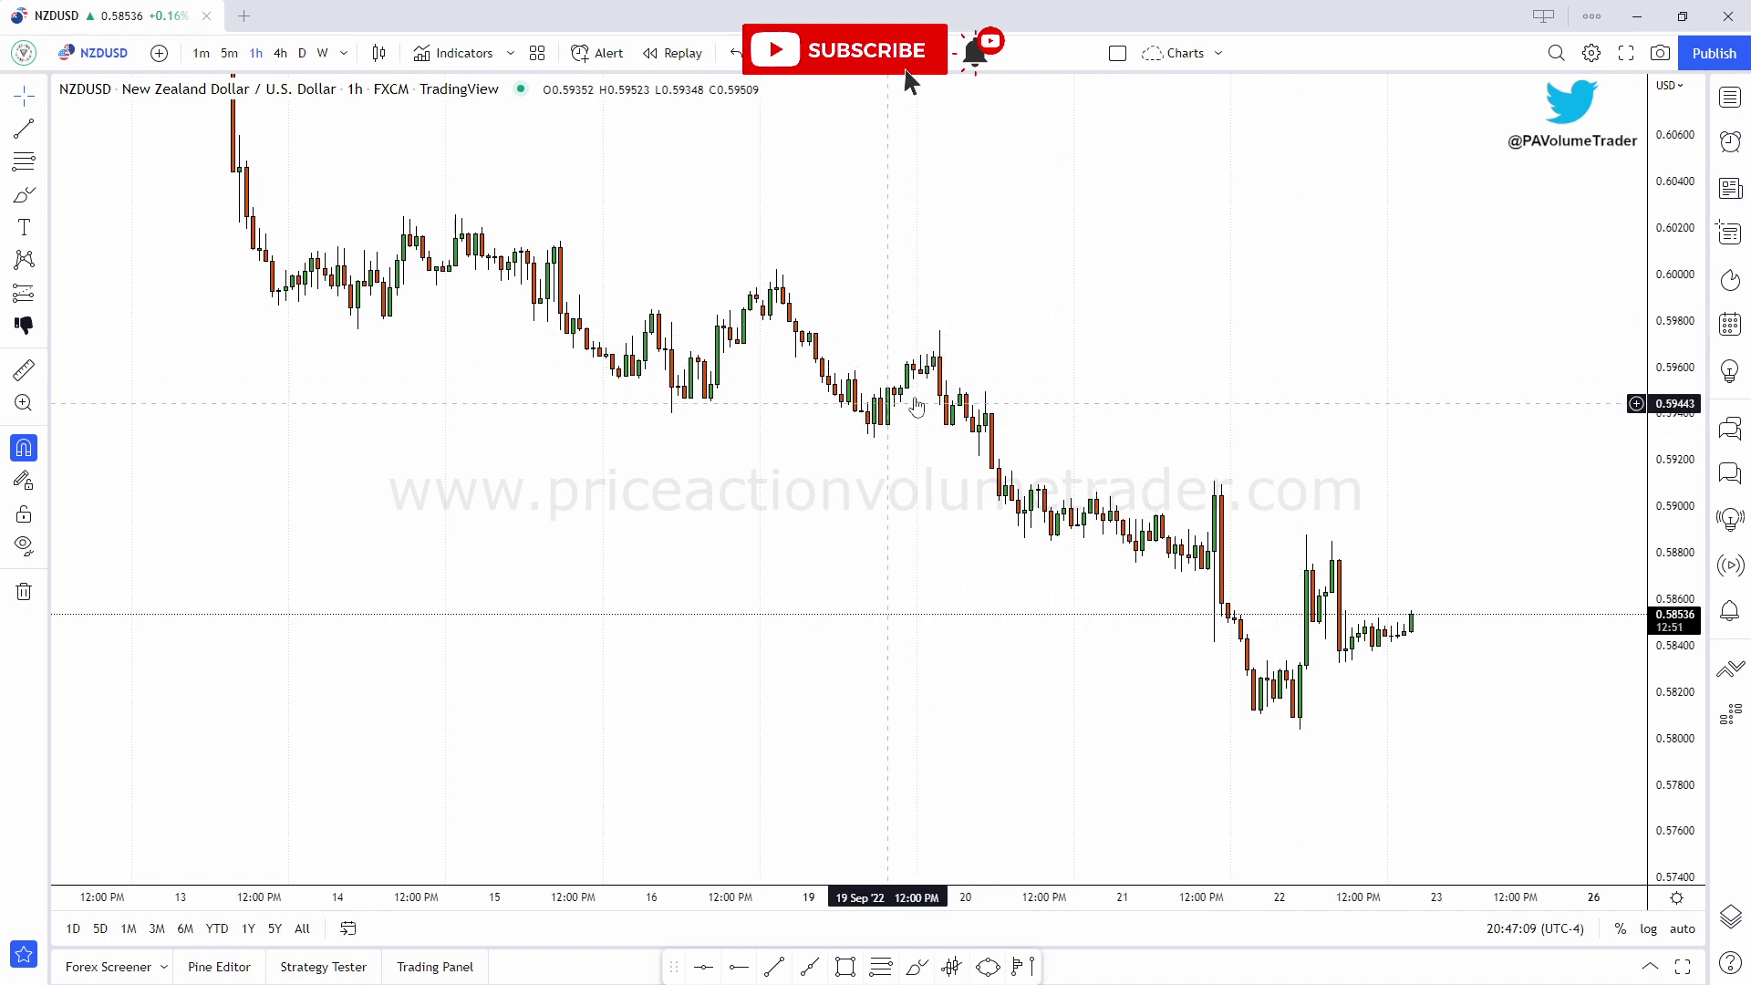
left_click_drag(1259, 277, 1151, 276)
scroll(1152, 276, "down", 2)
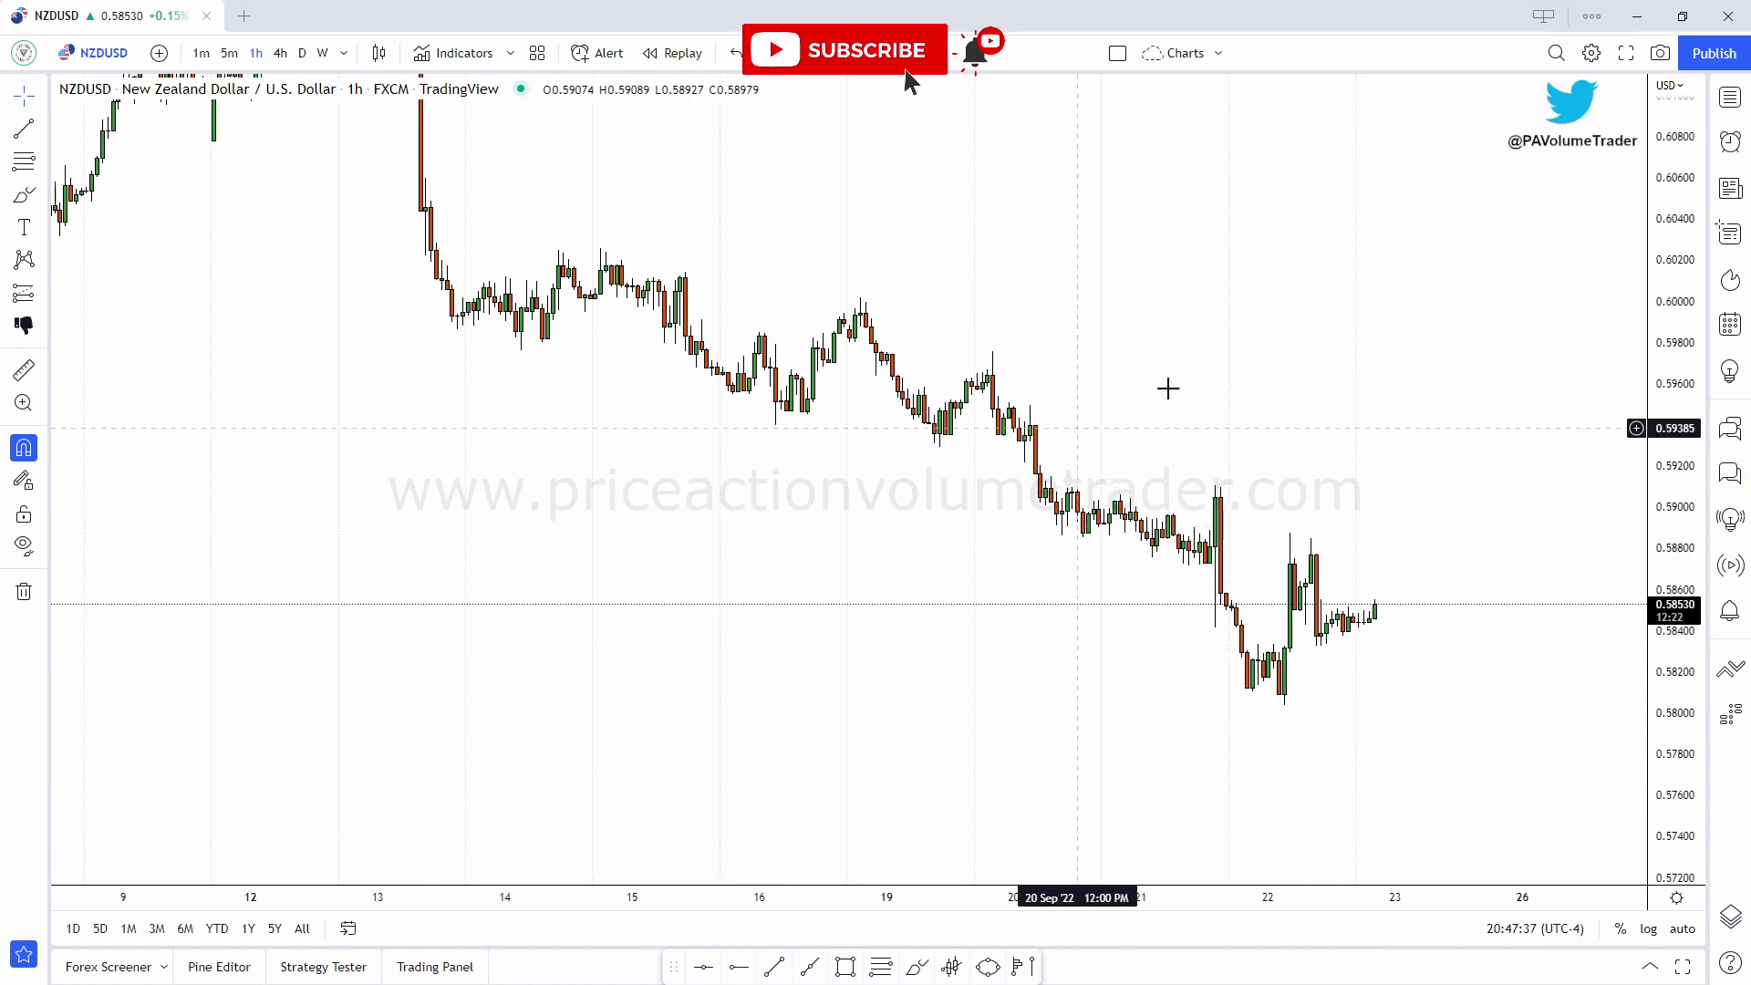
Review the crosshair option in the chart's appearance settings and close the settings
right_click(1043, 273)
left_click(1106, 735)
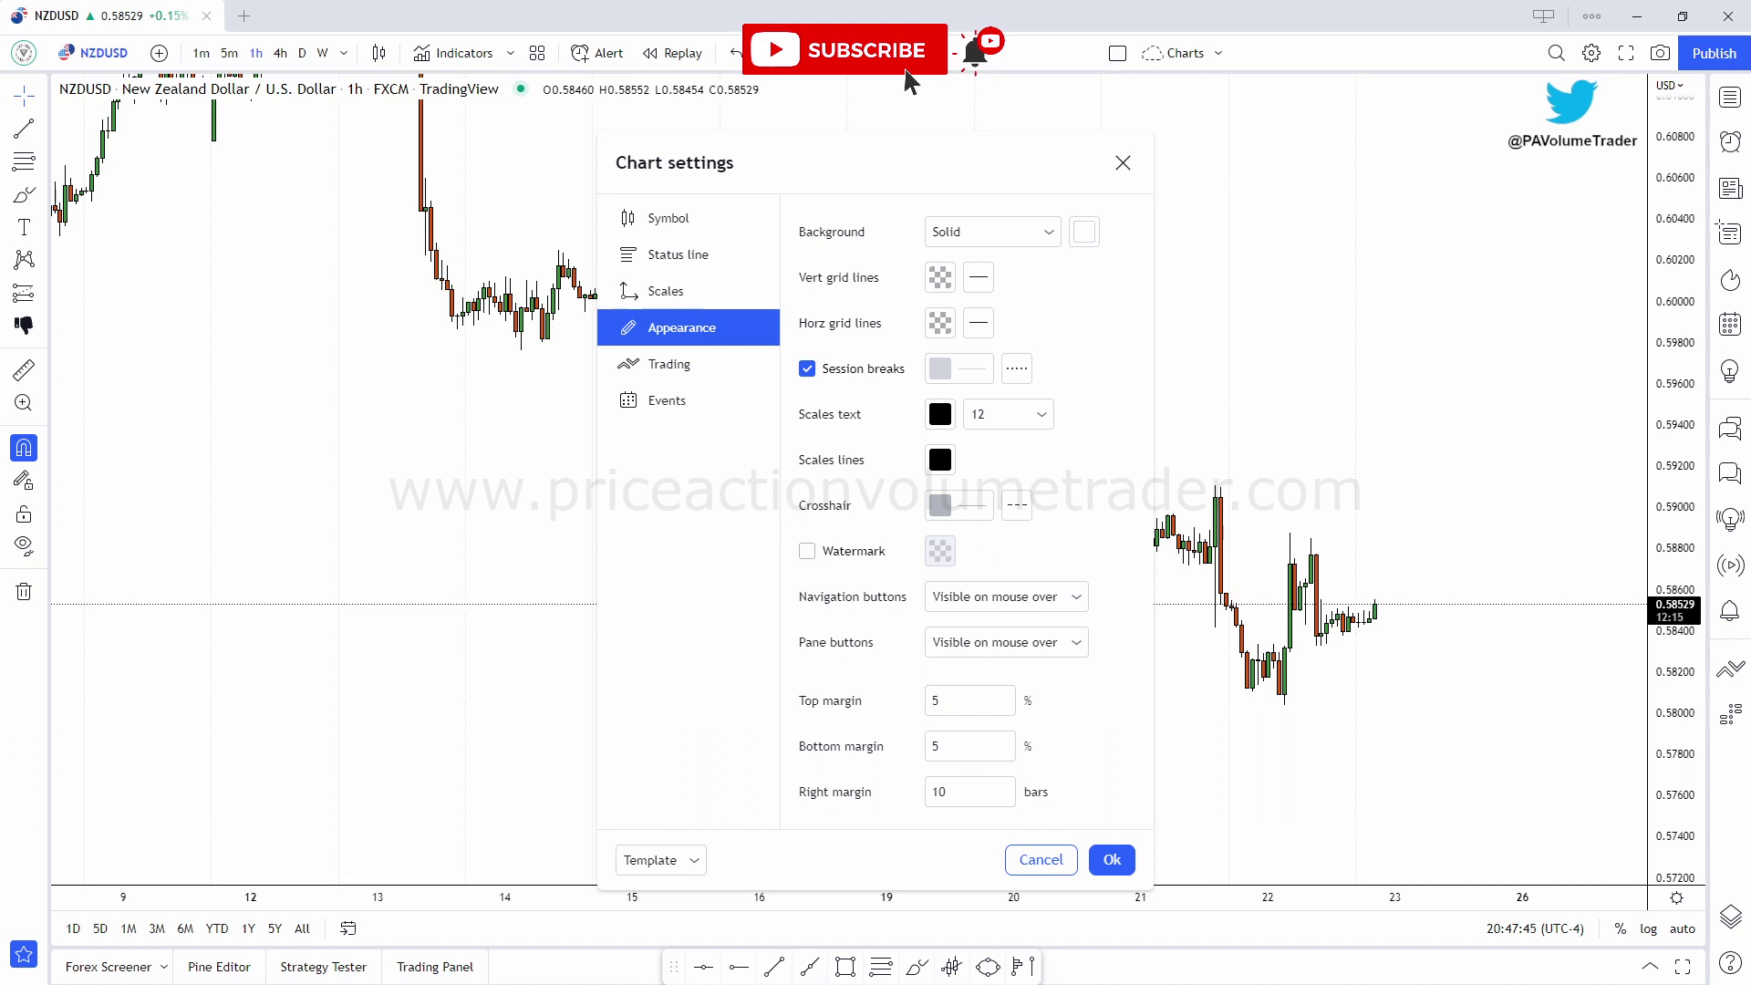
mouse_move(807, 470)
left_mouse_down()
mouse_move(884, 533)
mouse_move(857, 468)
left_mouse_up()
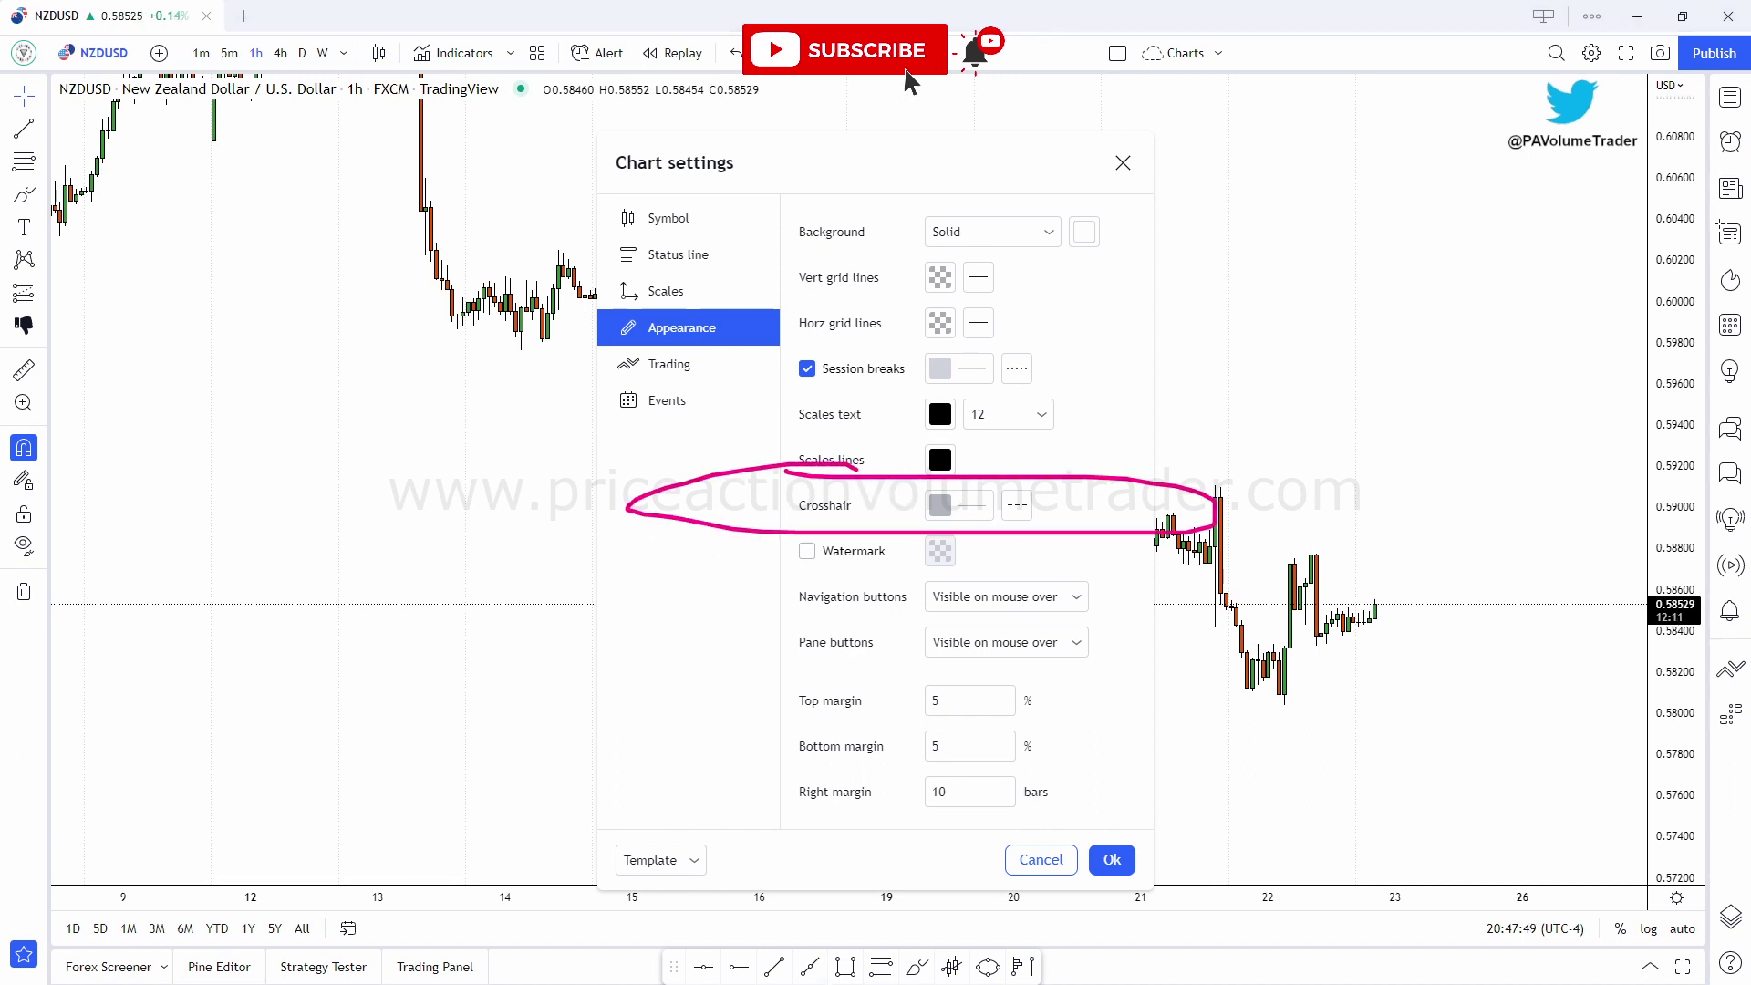
key("Escape")
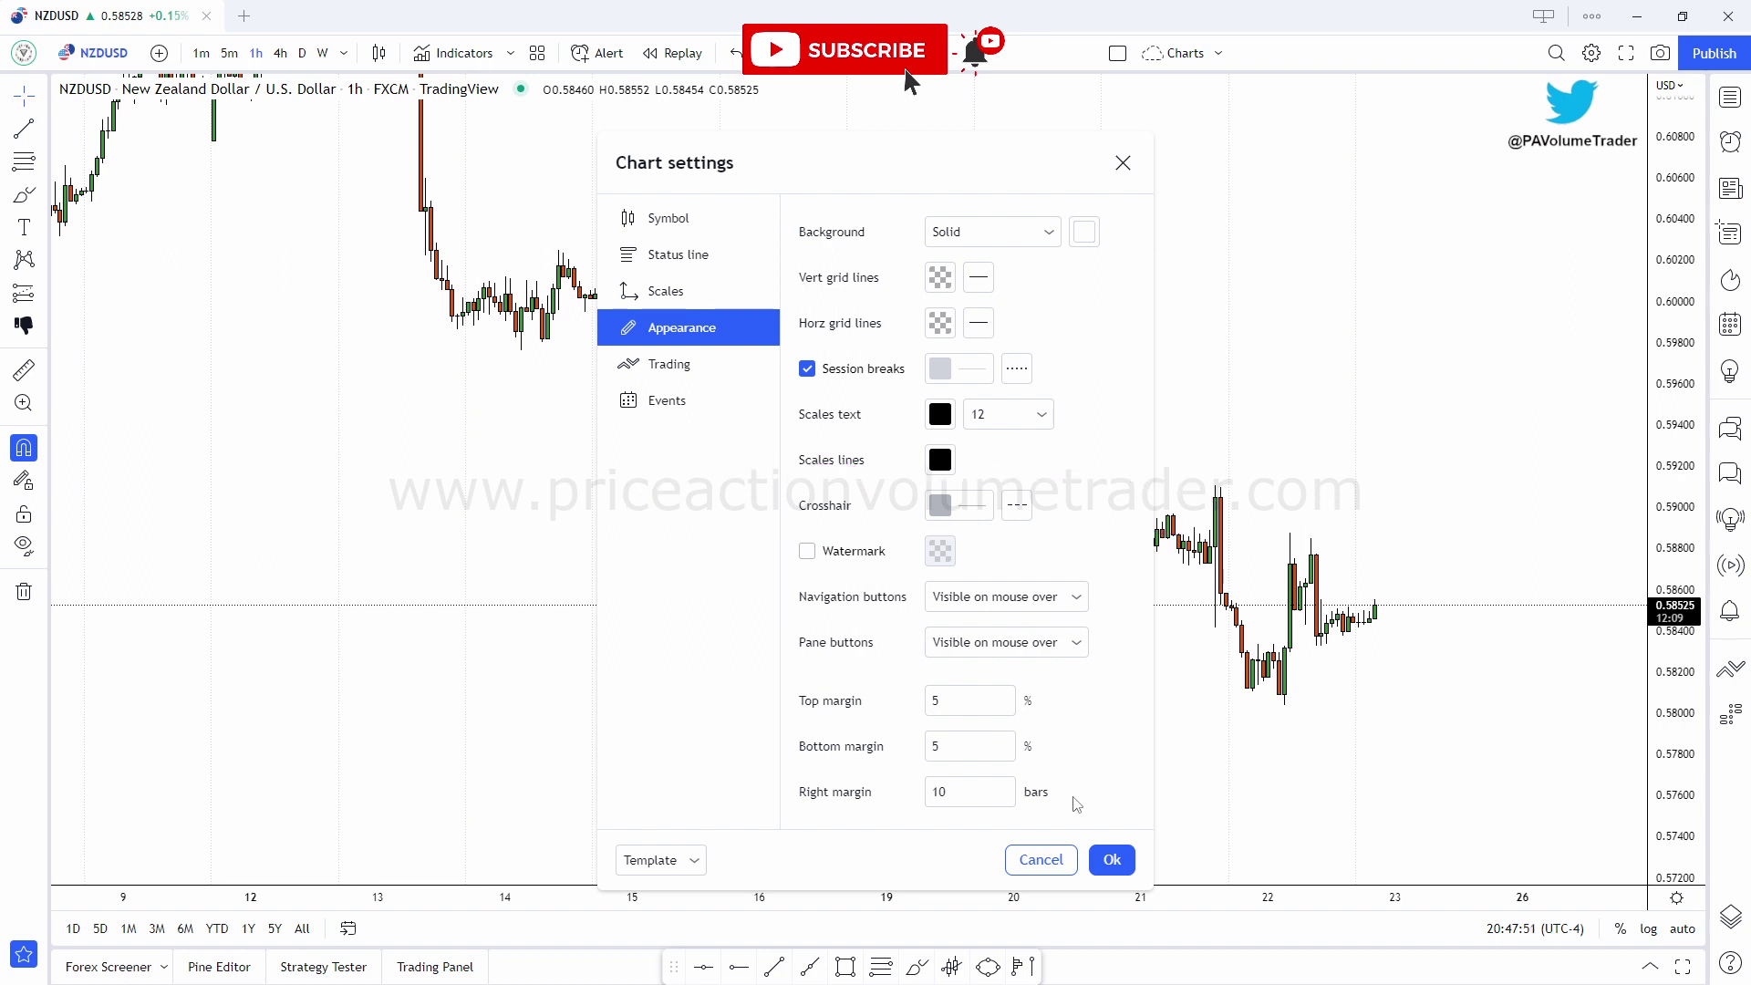
left_click(1111, 859)
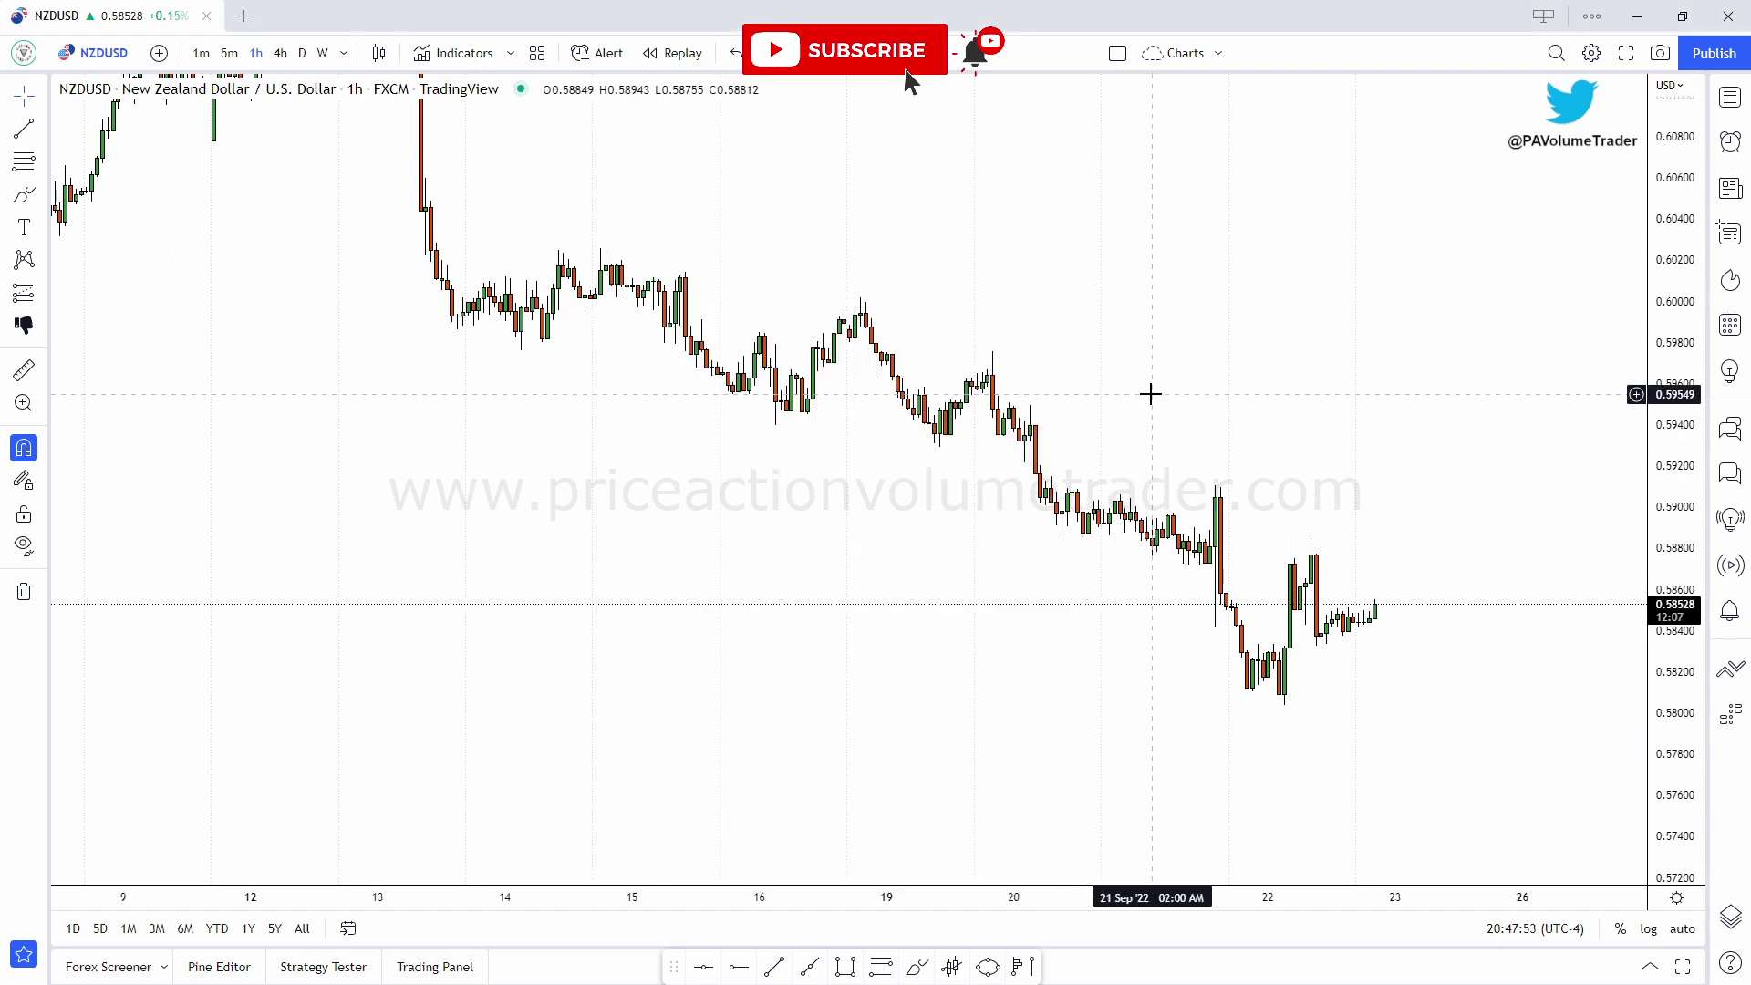
Compress and stretch the NZDUSD chart's time and price scales and reposition the candles to inspect the latest bars
left_click_drag(1161, 350, 1029, 239)
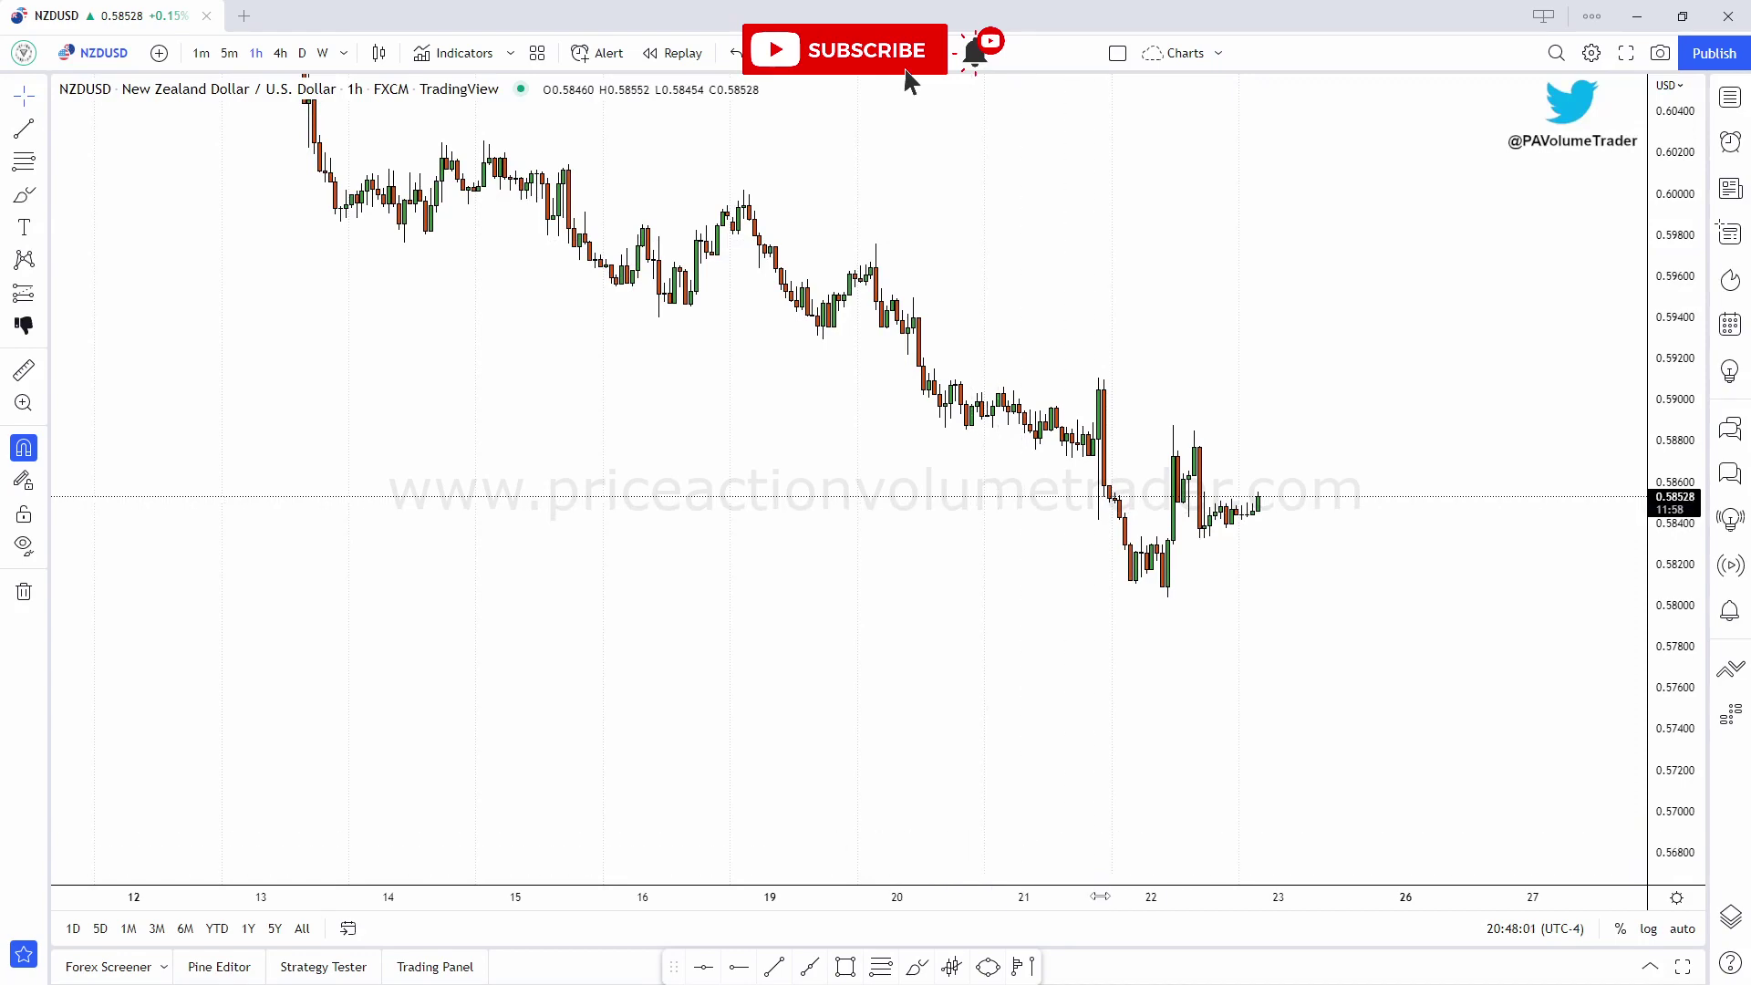
left_click_drag(1128, 896, 1231, 789)
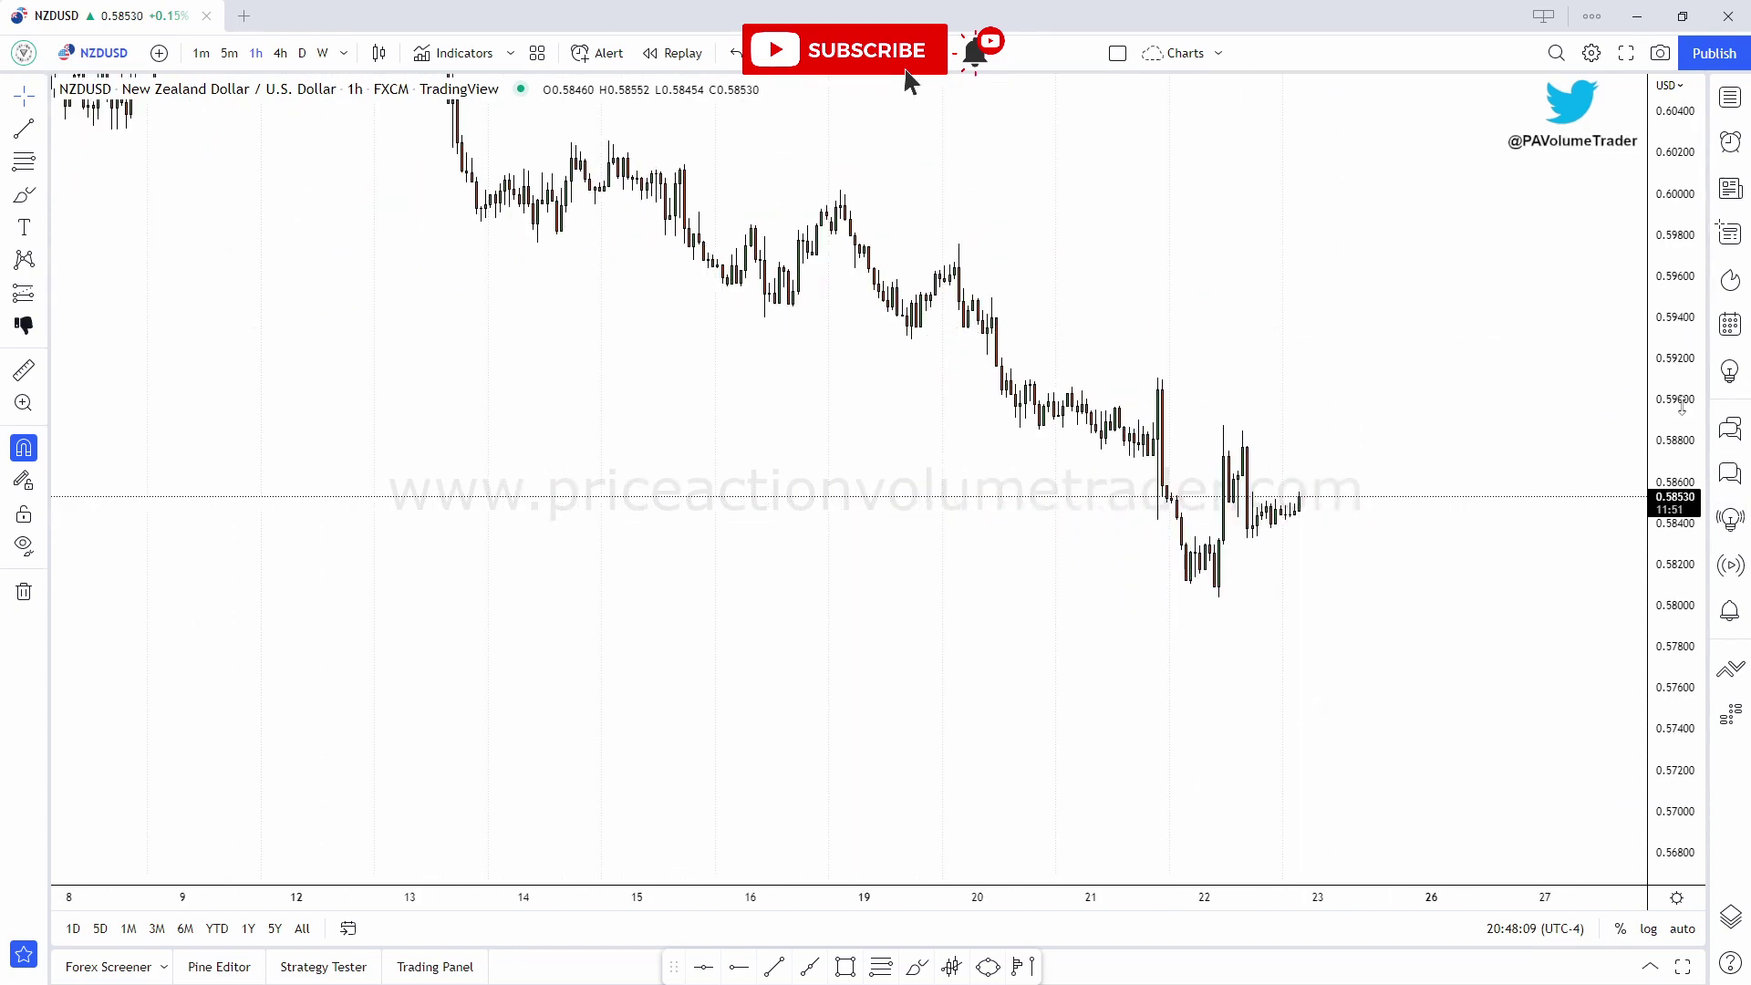
scroll(1679, 412, "up", 2)
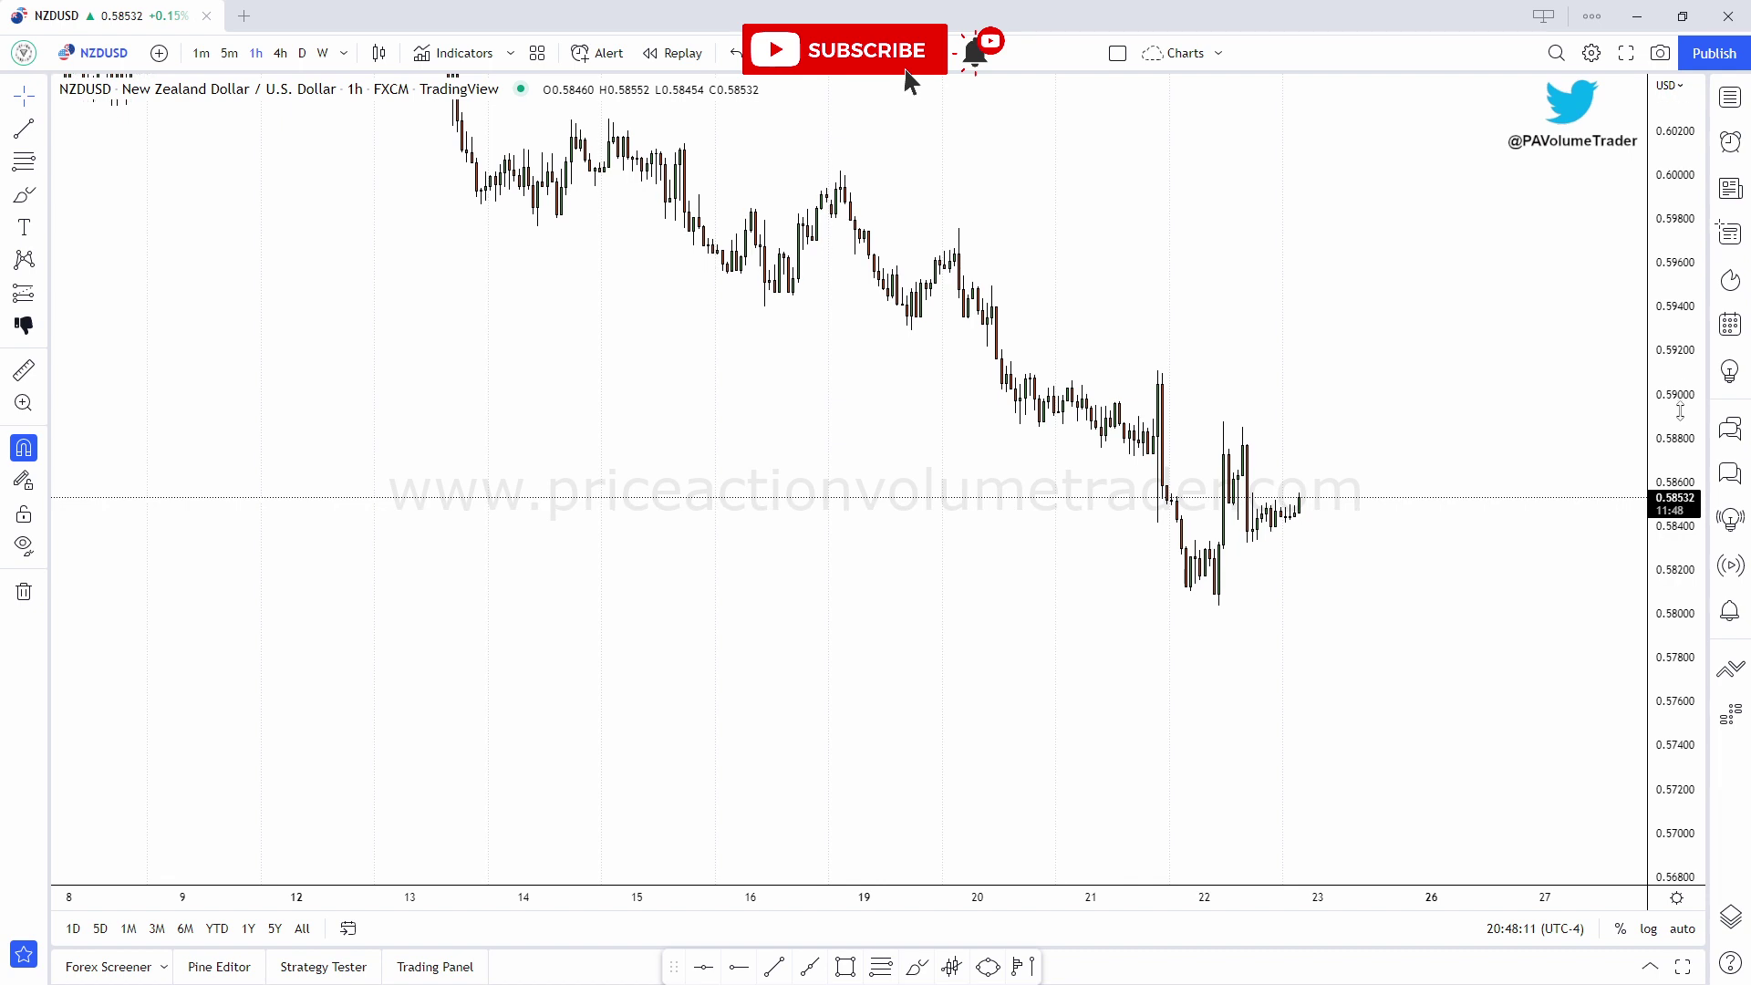
scroll(1679, 410, "down", 5)
left_click_drag(1679, 410, 1681, 462)
left_click_drag(1436, 302, 1461, 414)
scroll(1459, 413, "up", 4)
left_click_drag(949, 301, 1444, 307)
left_click_drag(1673, 510, 1674, 294)
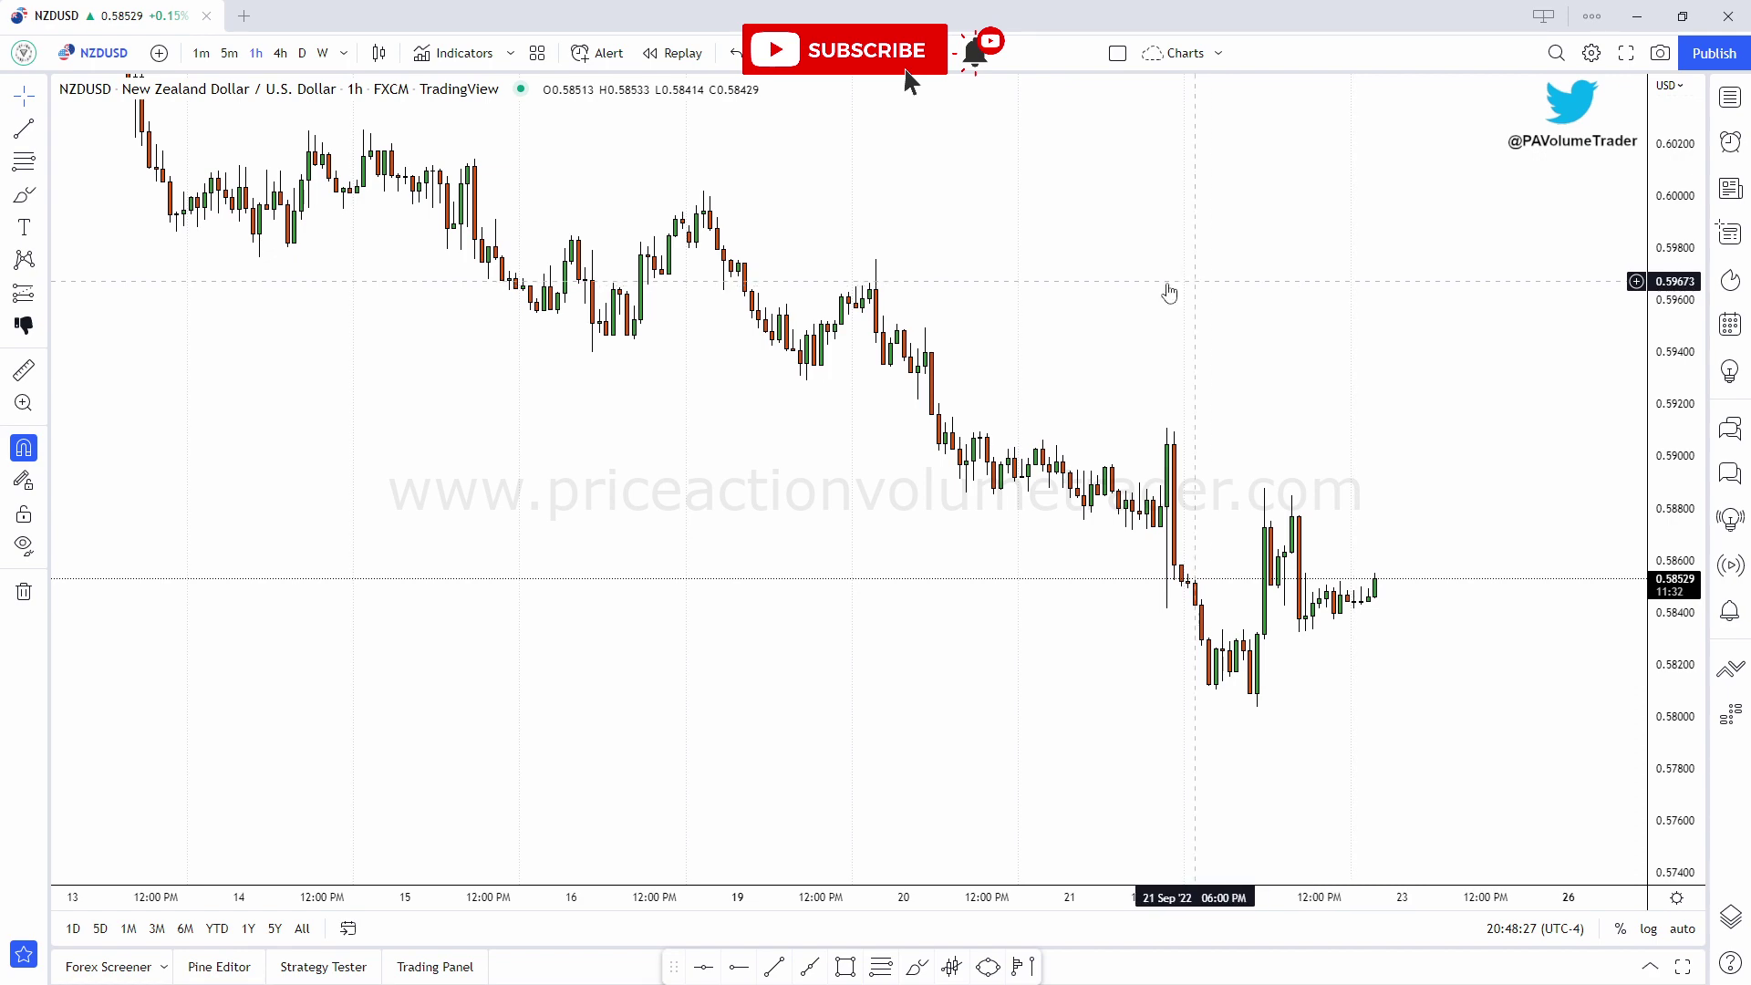
left_click_drag(1040, 215, 910, 333)
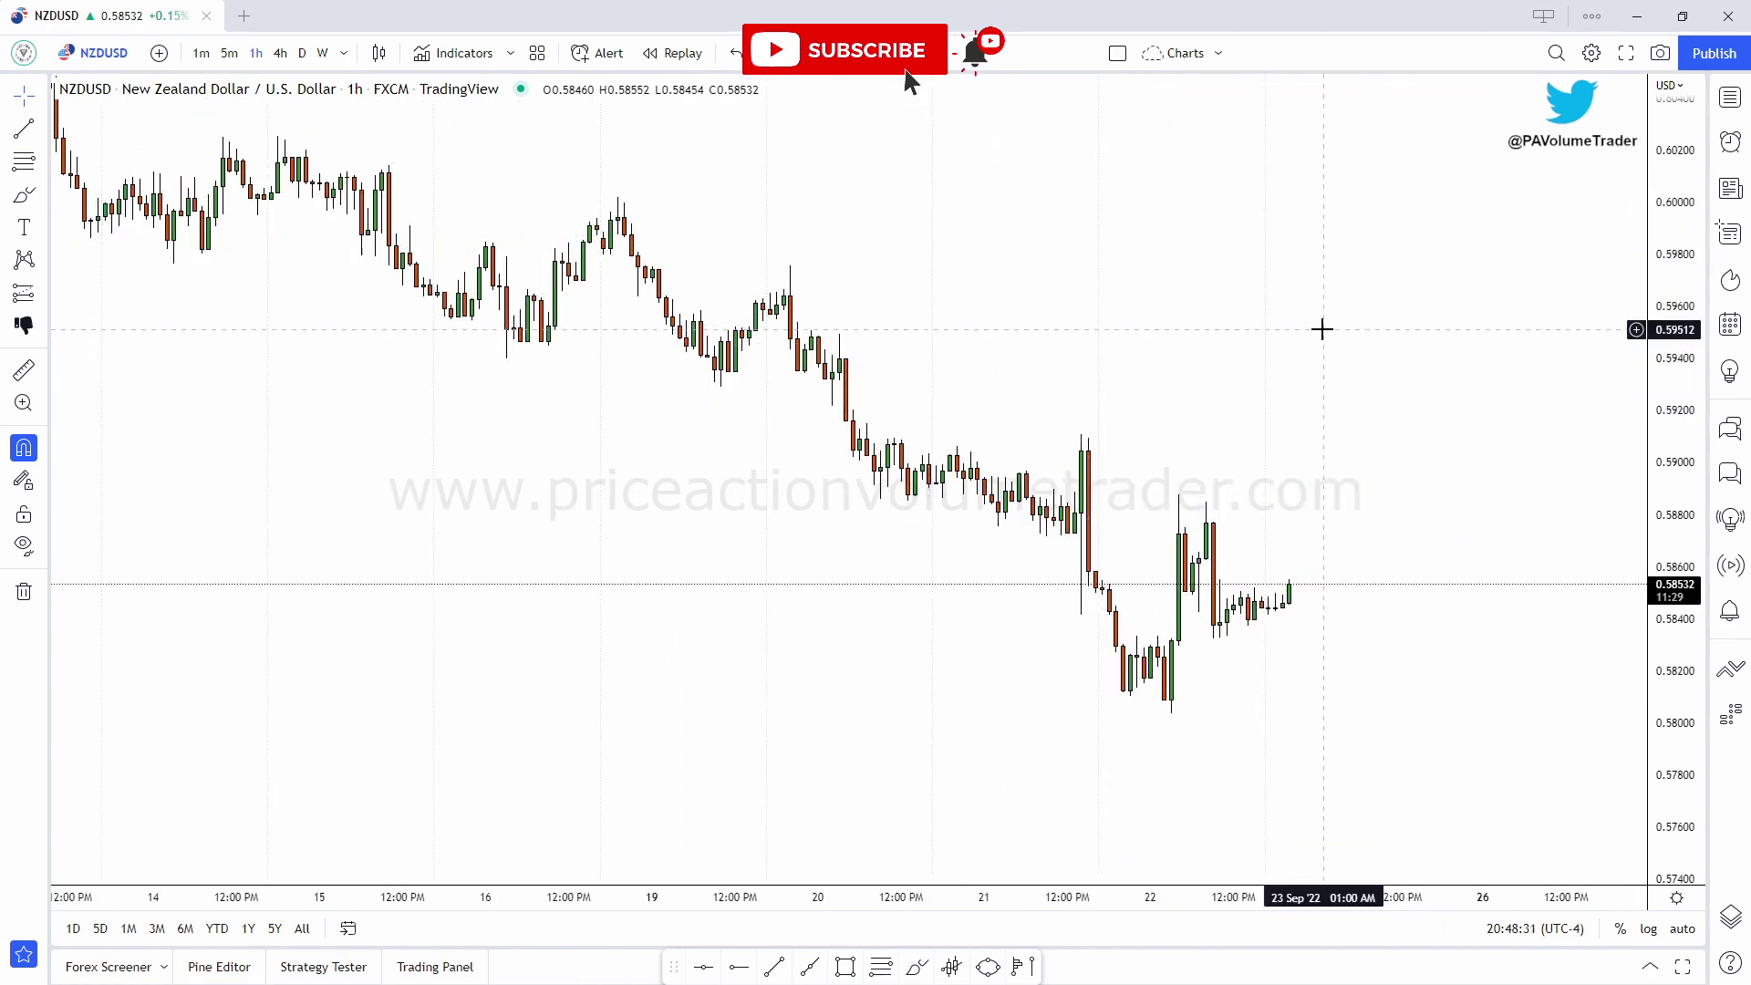
left_click_drag(1198, 352, 1206, 343)
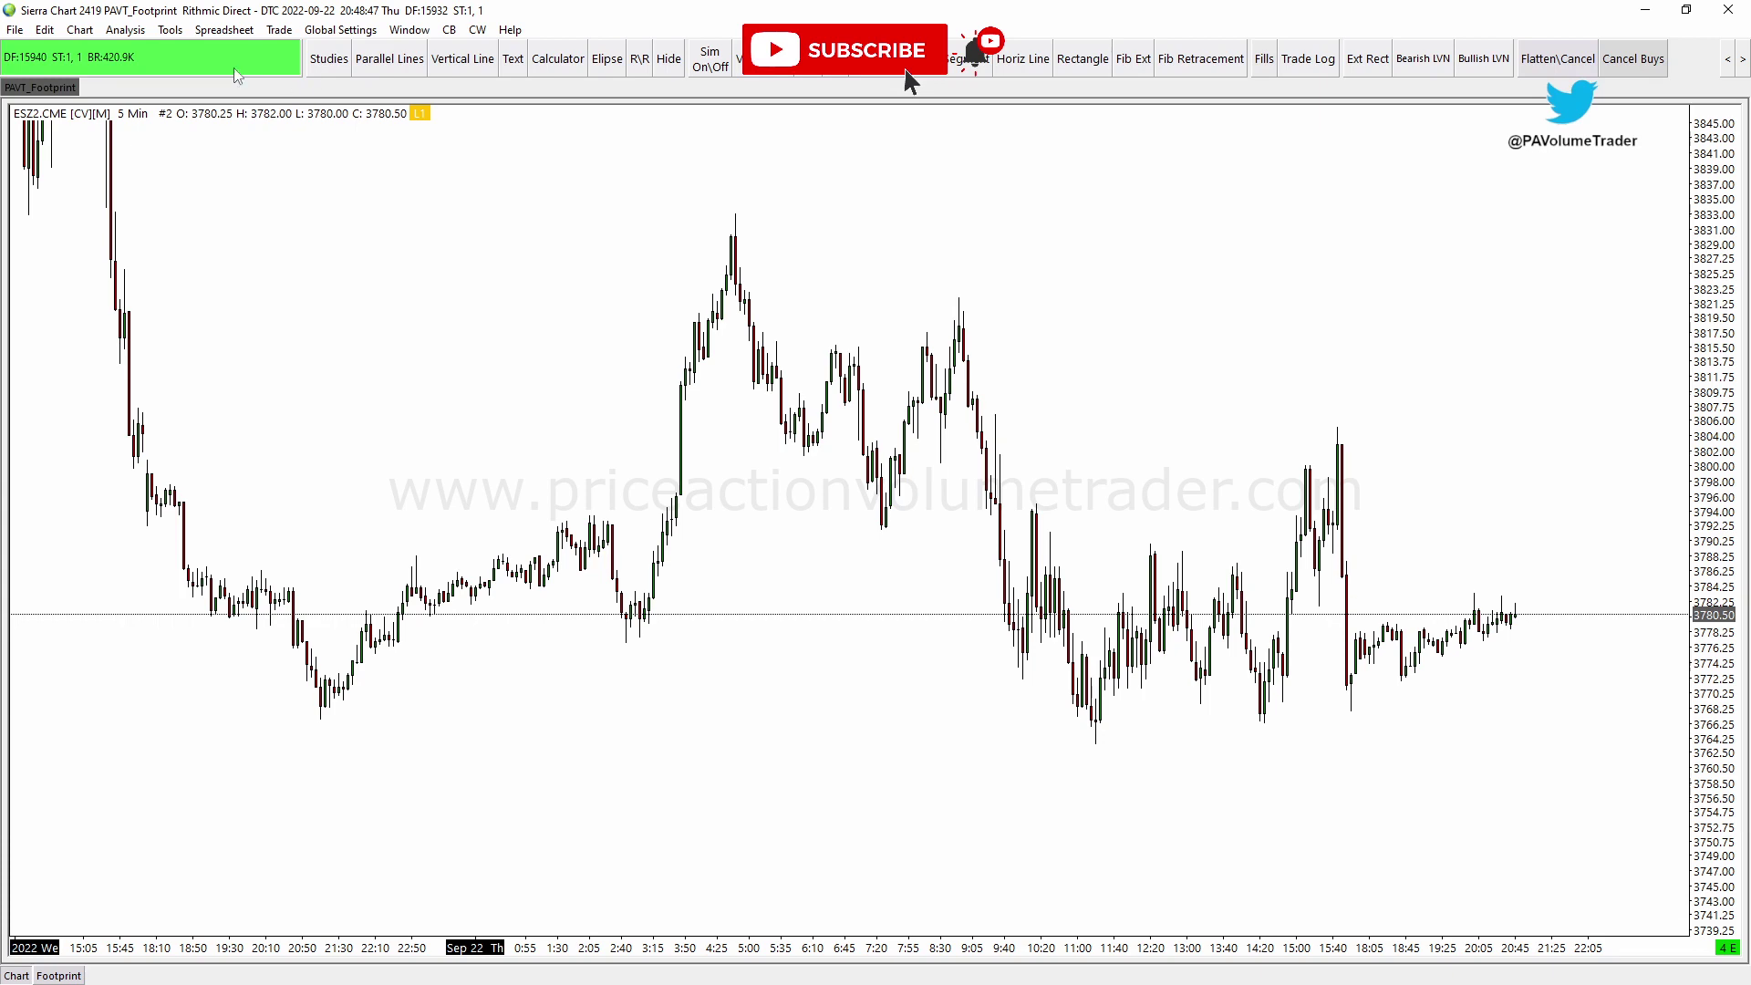
In Sierra Chart, try the Pointer tool and the Chart Values/Crosshair tool on the ES 5-minute chart
left_click(174, 30)
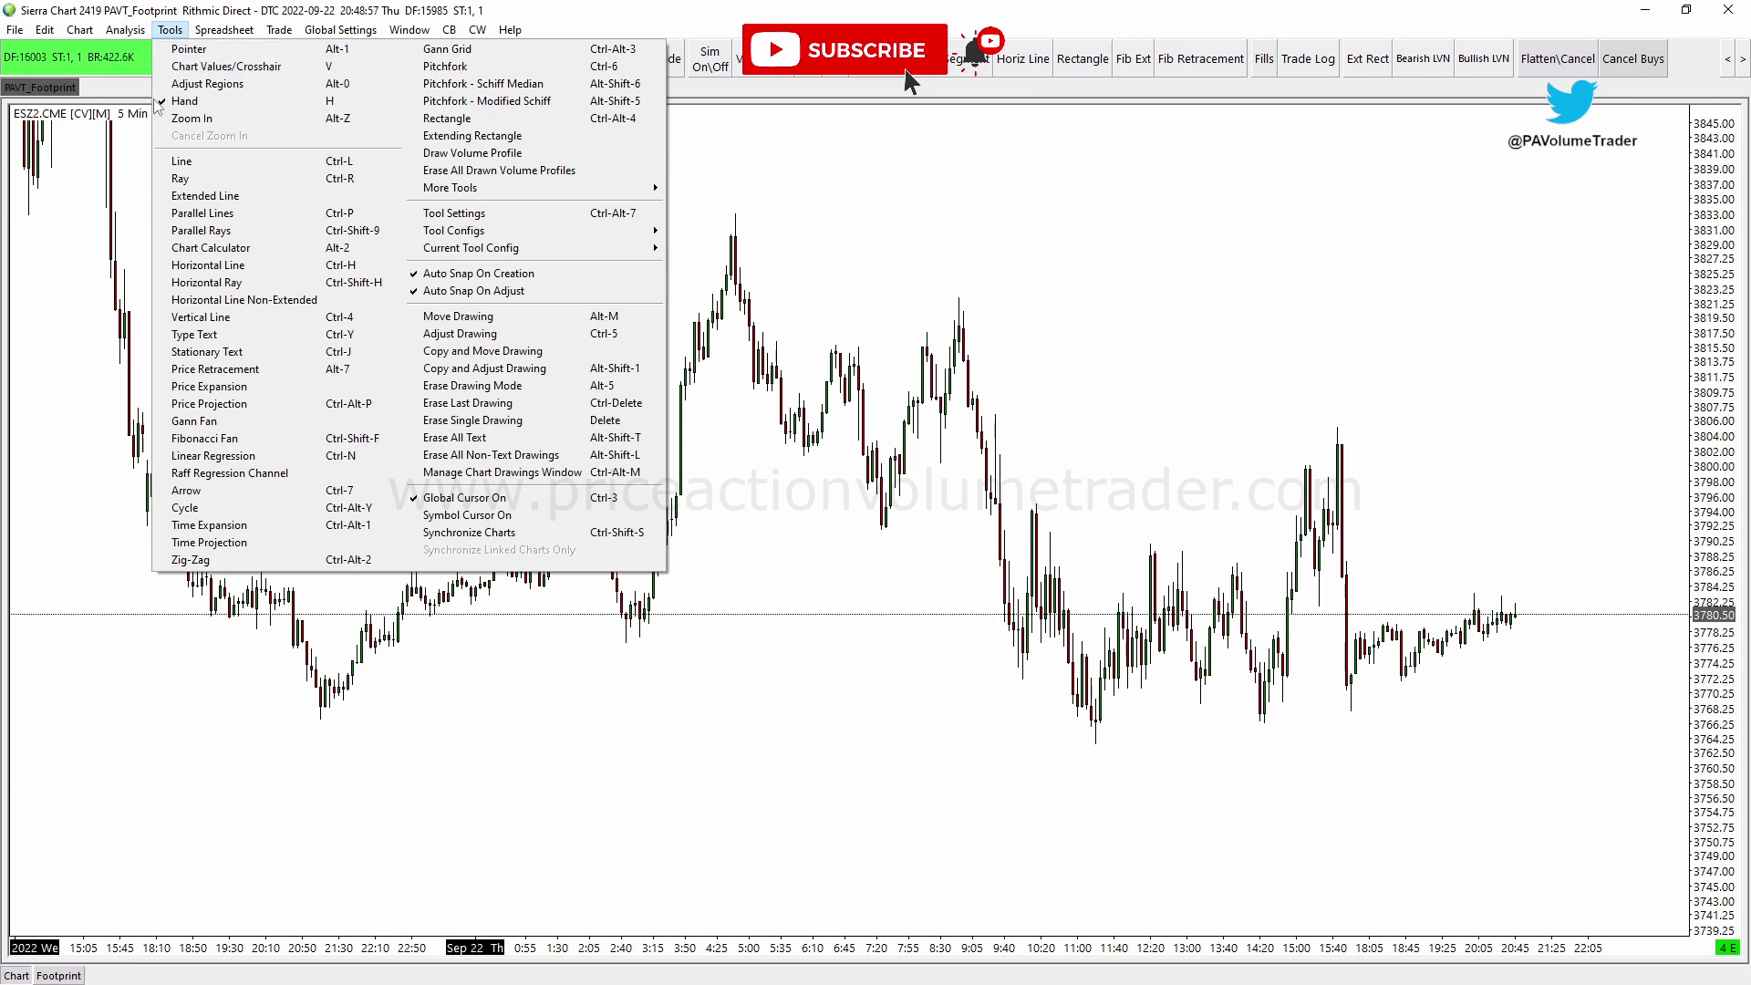
left_click(202, 50)
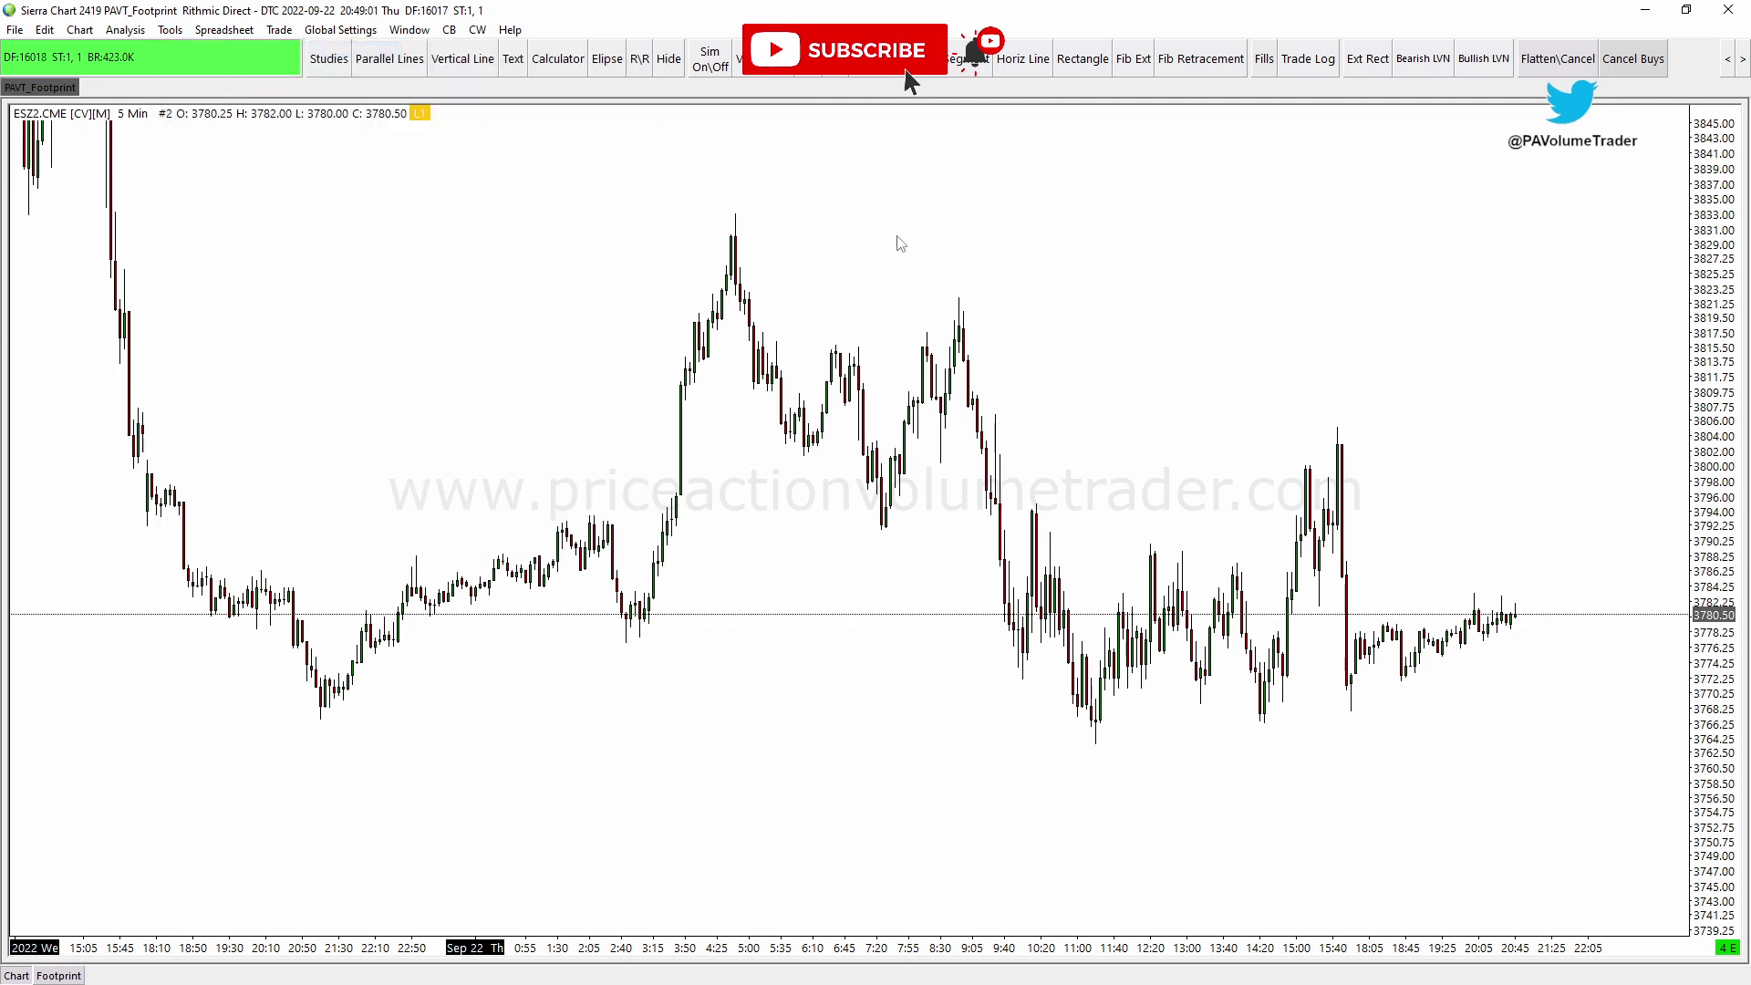
left_click(81, 31)
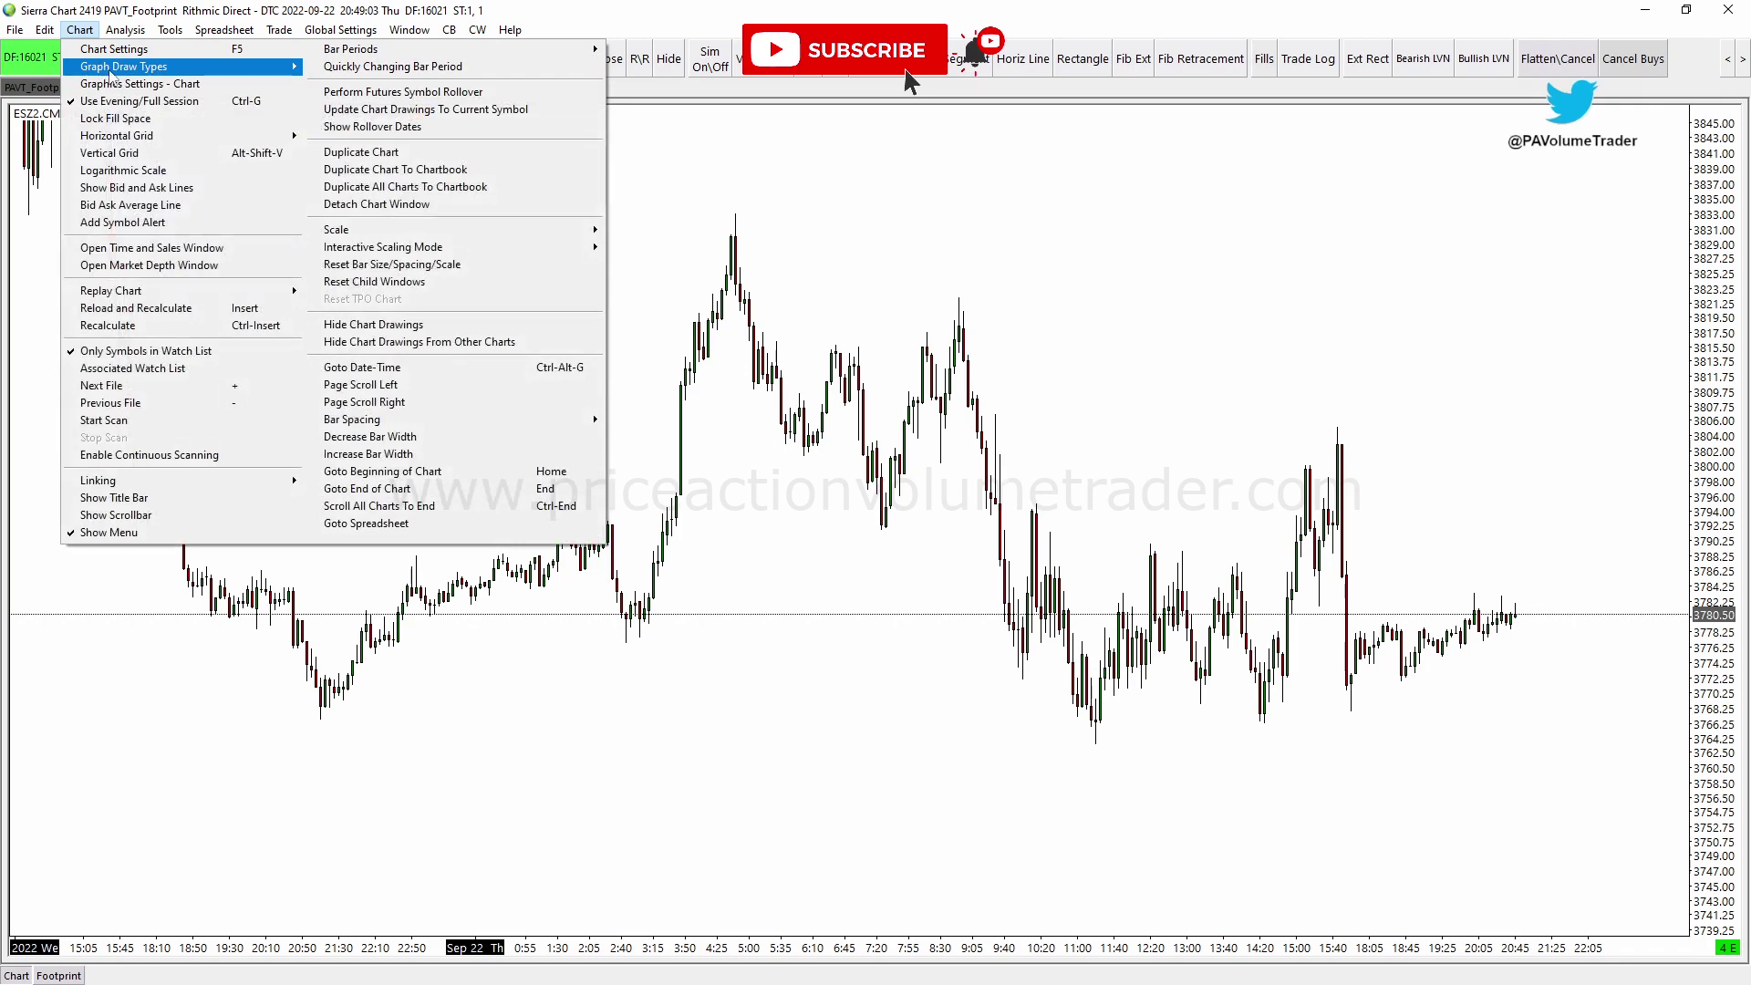
key("Escape")
left_click(223, 31)
mouse_move(170, 30)
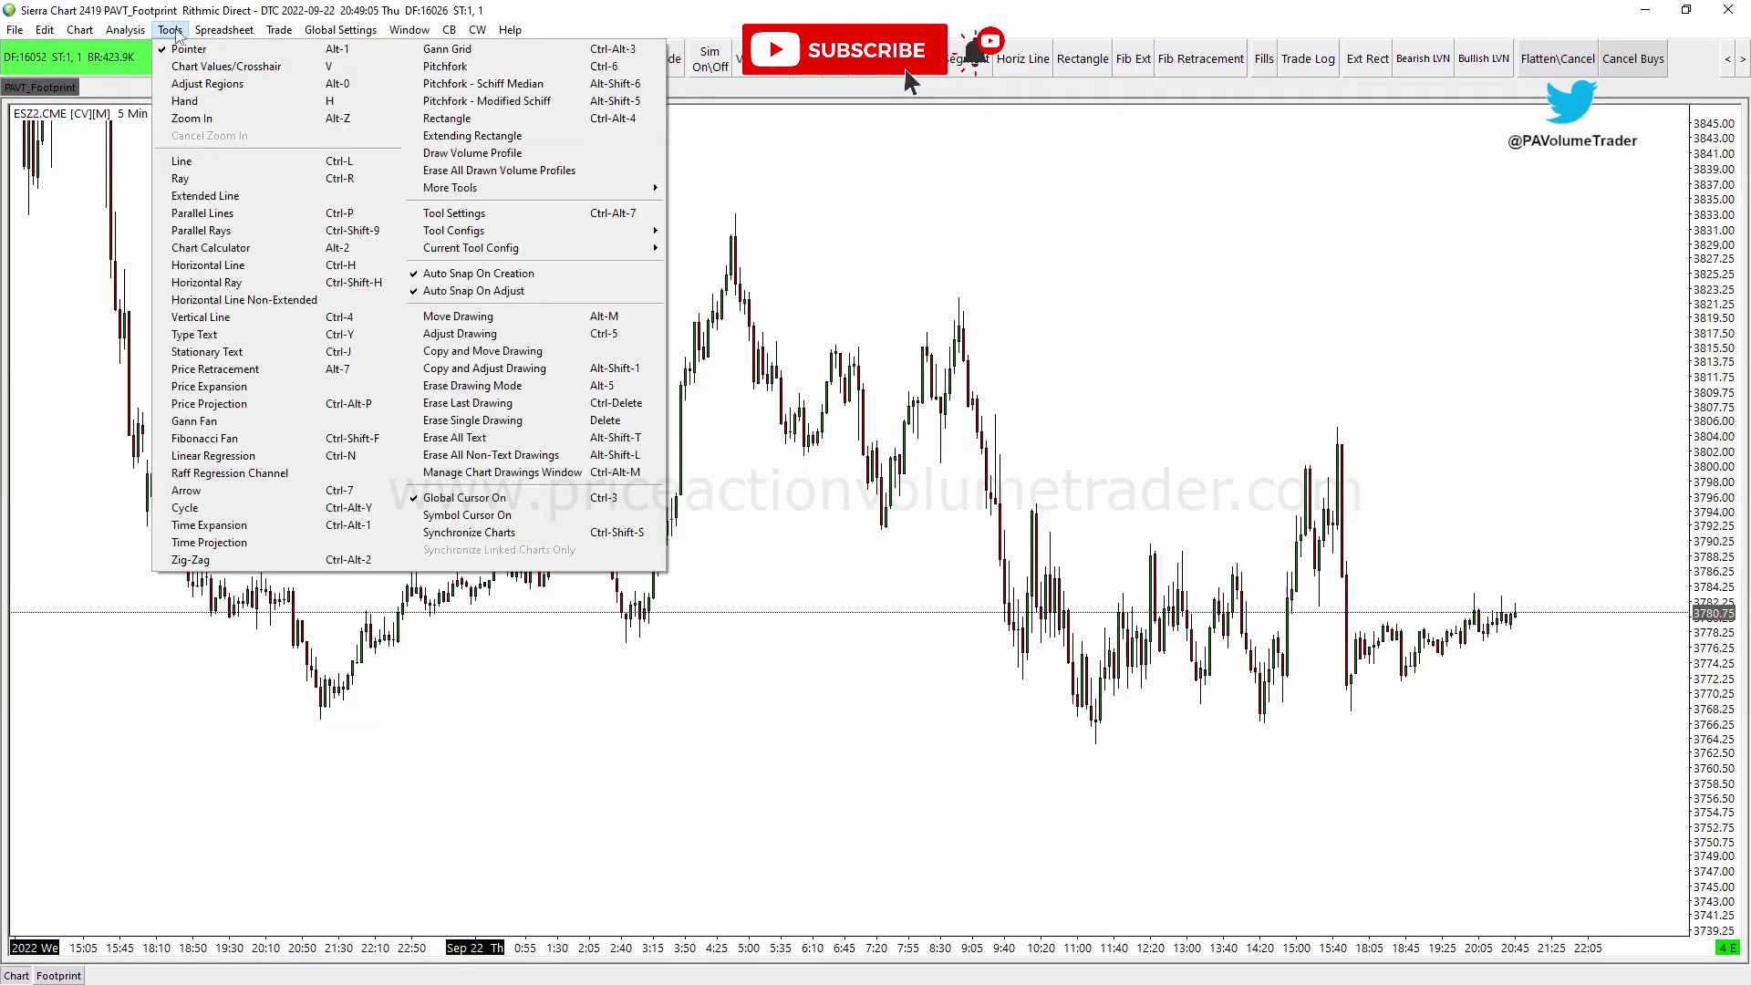
left_click(206, 69)
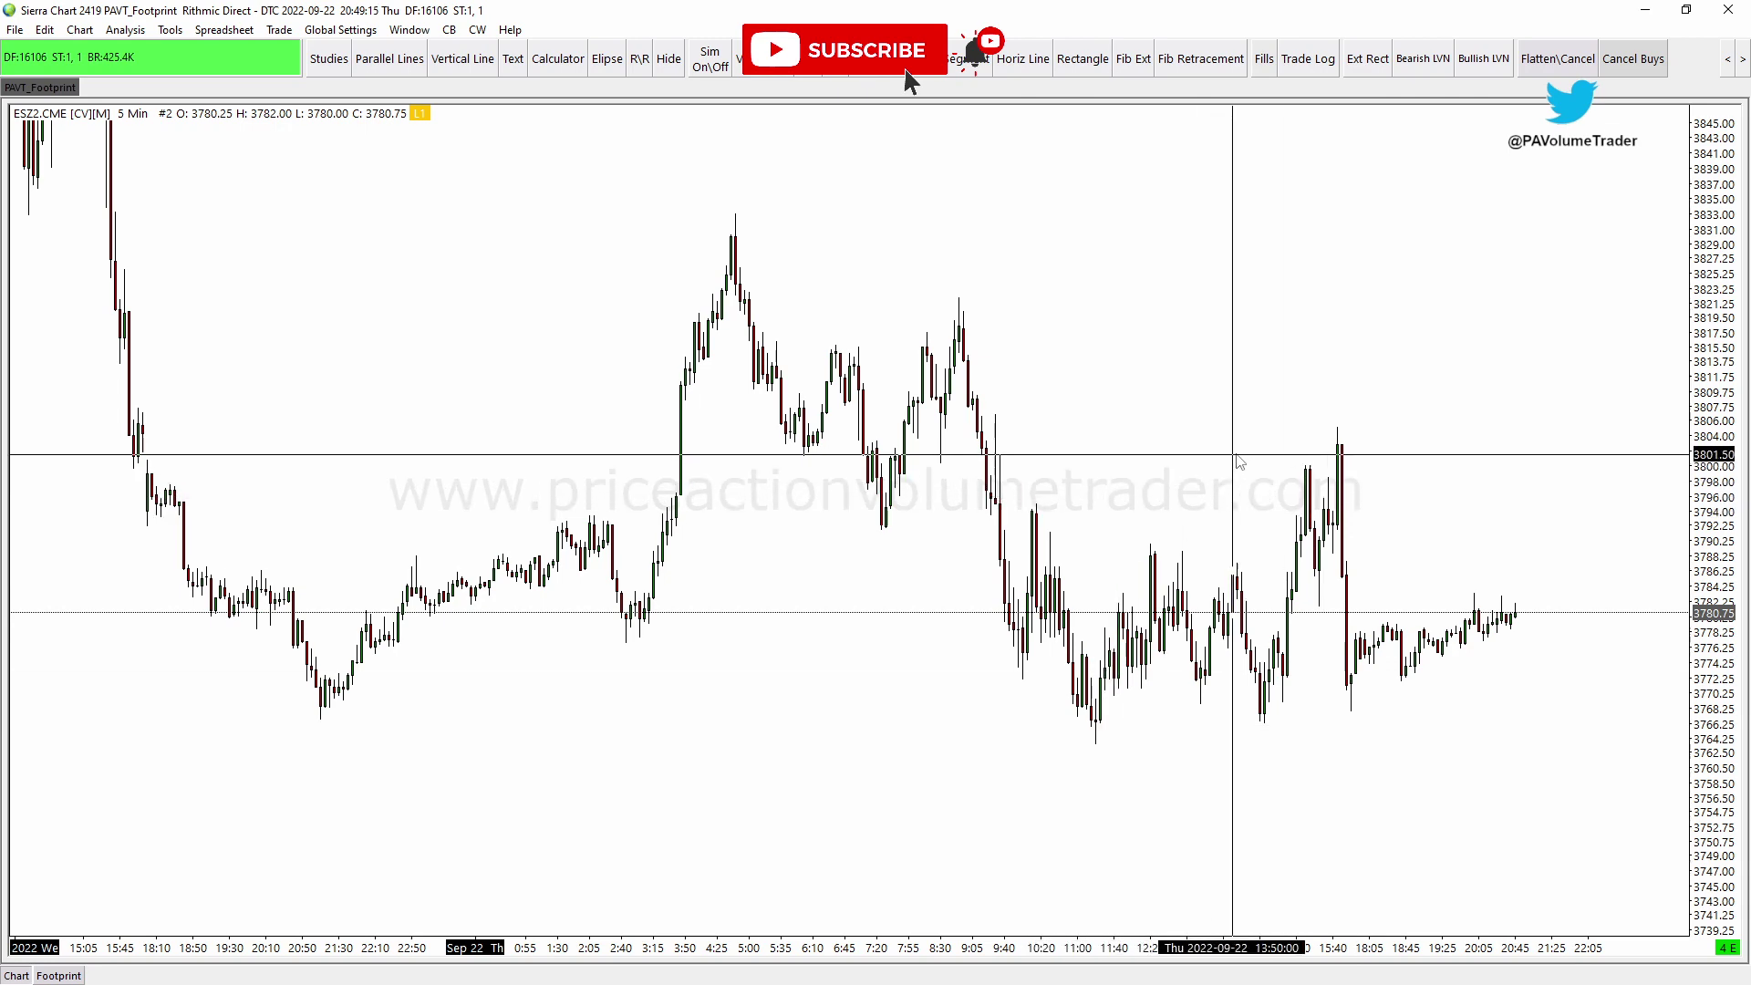
Activate the Hand tool and use it to move the ES 5-minute chart
left_click(79, 29)
mouse_move(169, 29)
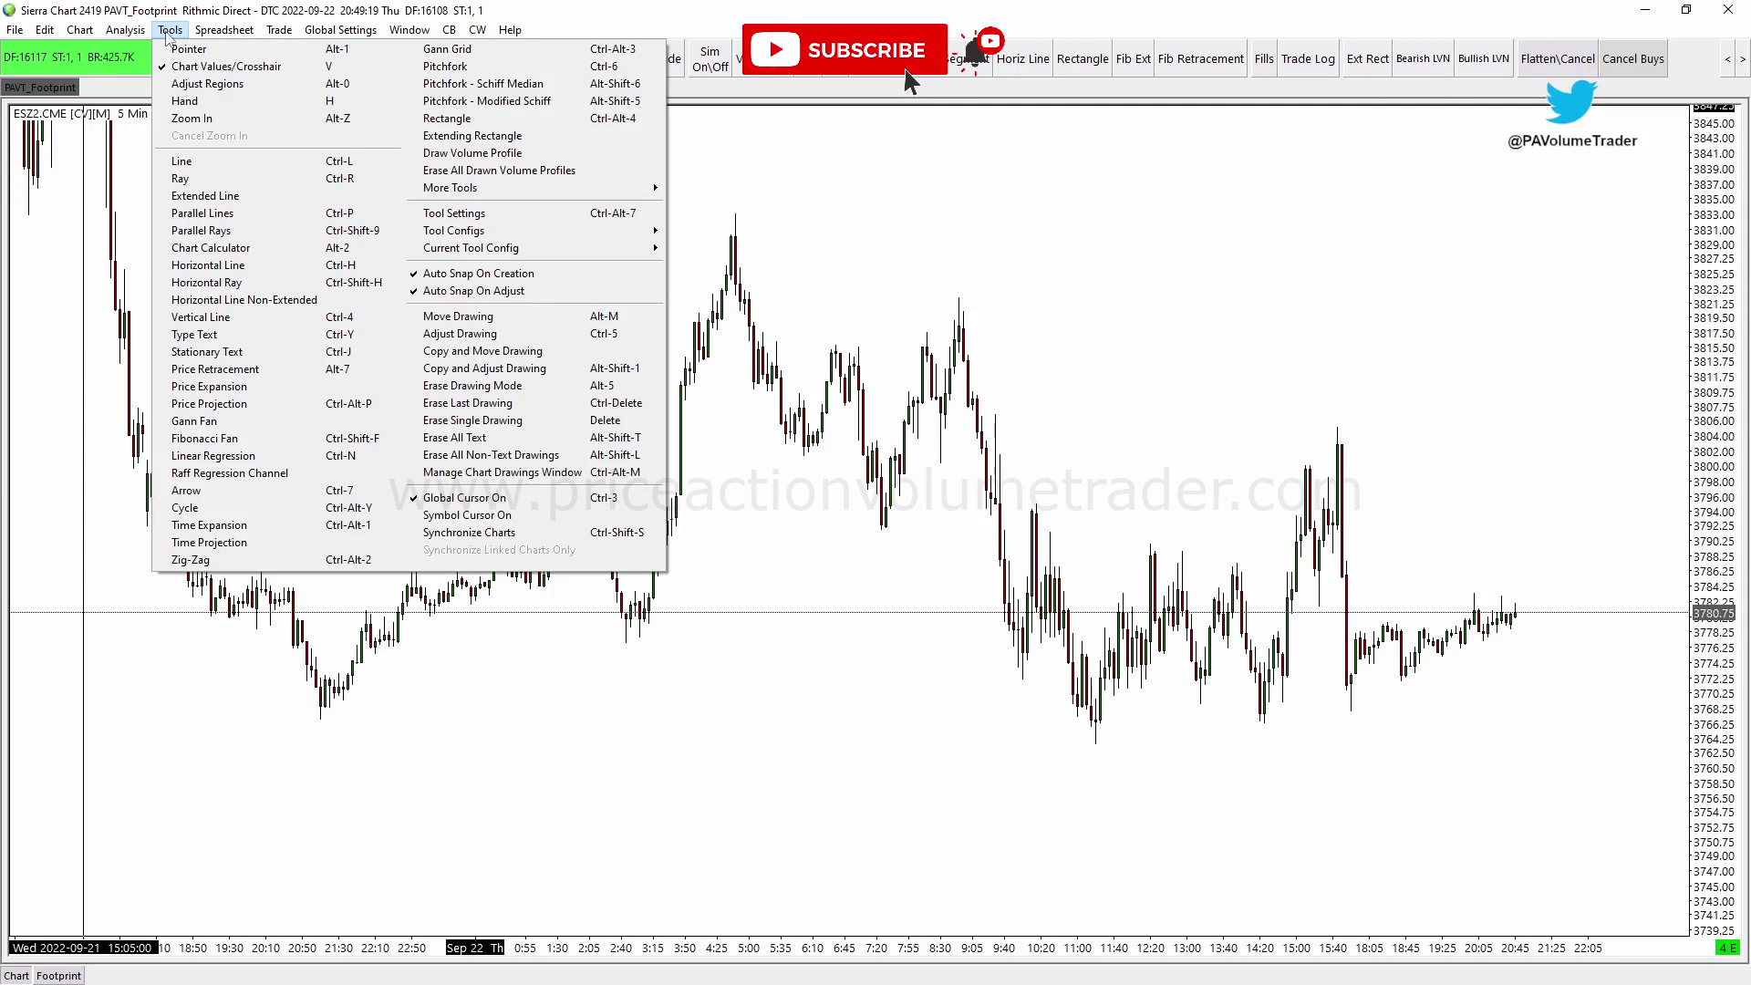
left_click(185, 101)
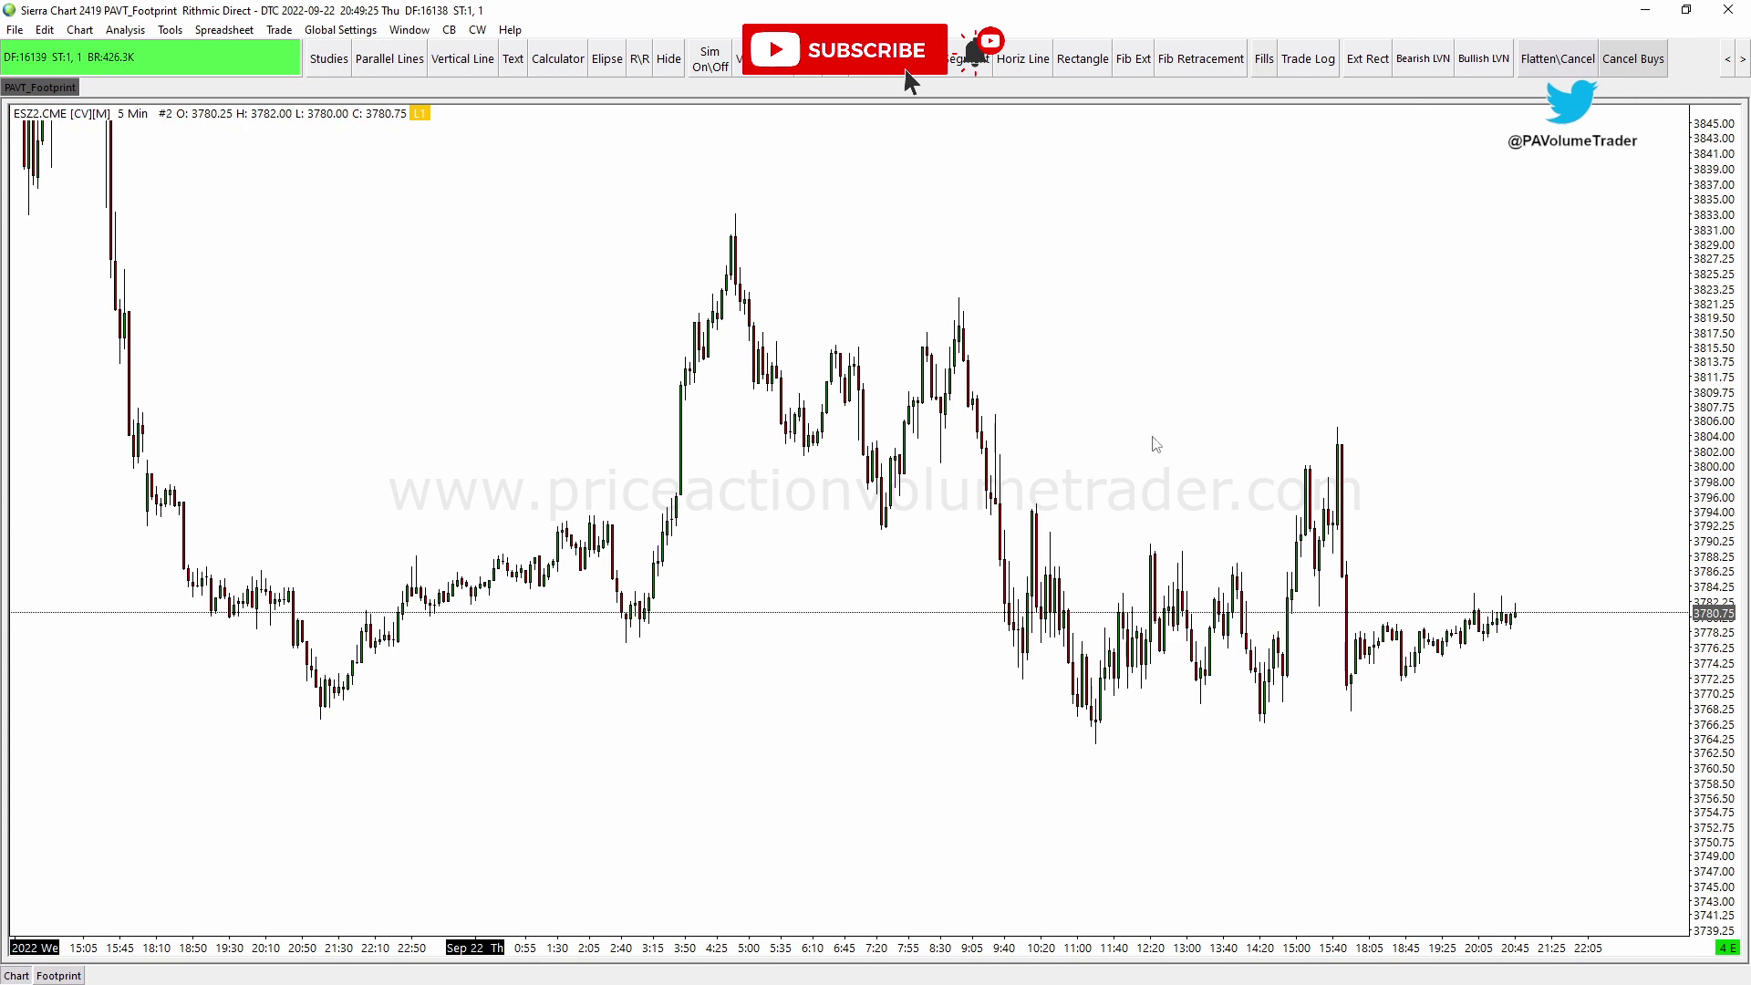
mouse_move(1155, 437)
left_mouse_down()
mouse_move(999, 446)
mouse_move(1201, 444)
mouse_move(1152, 449)
left_mouse_up()
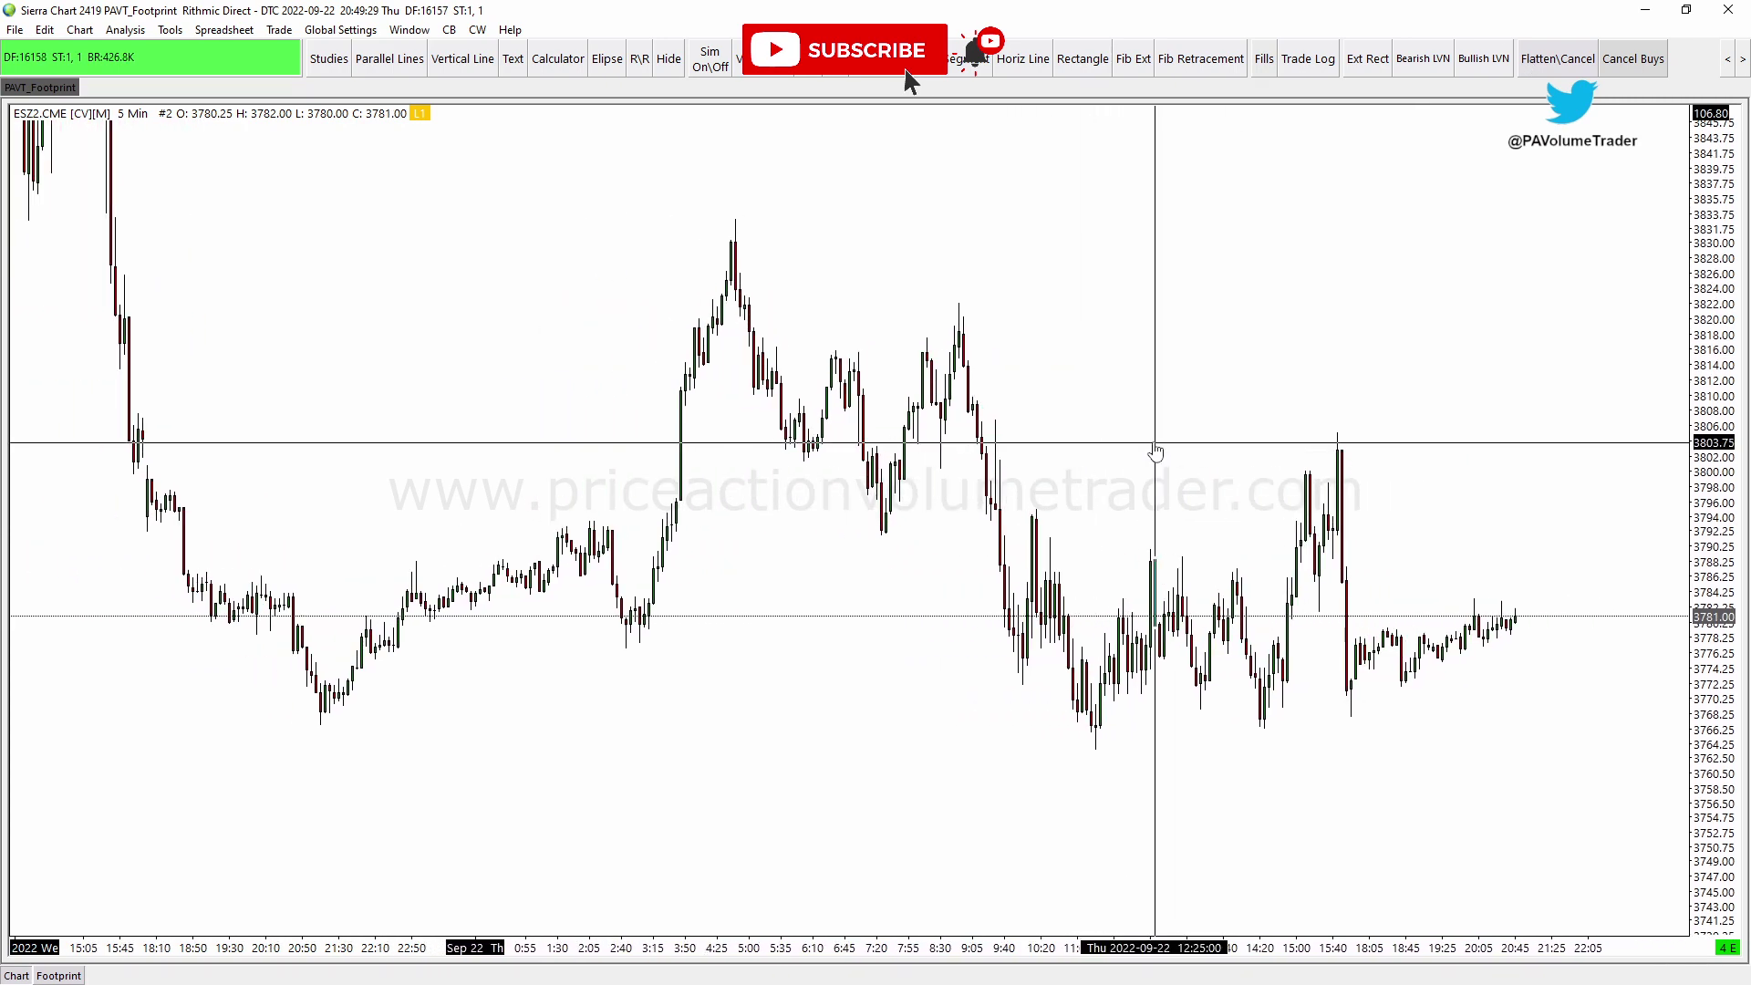
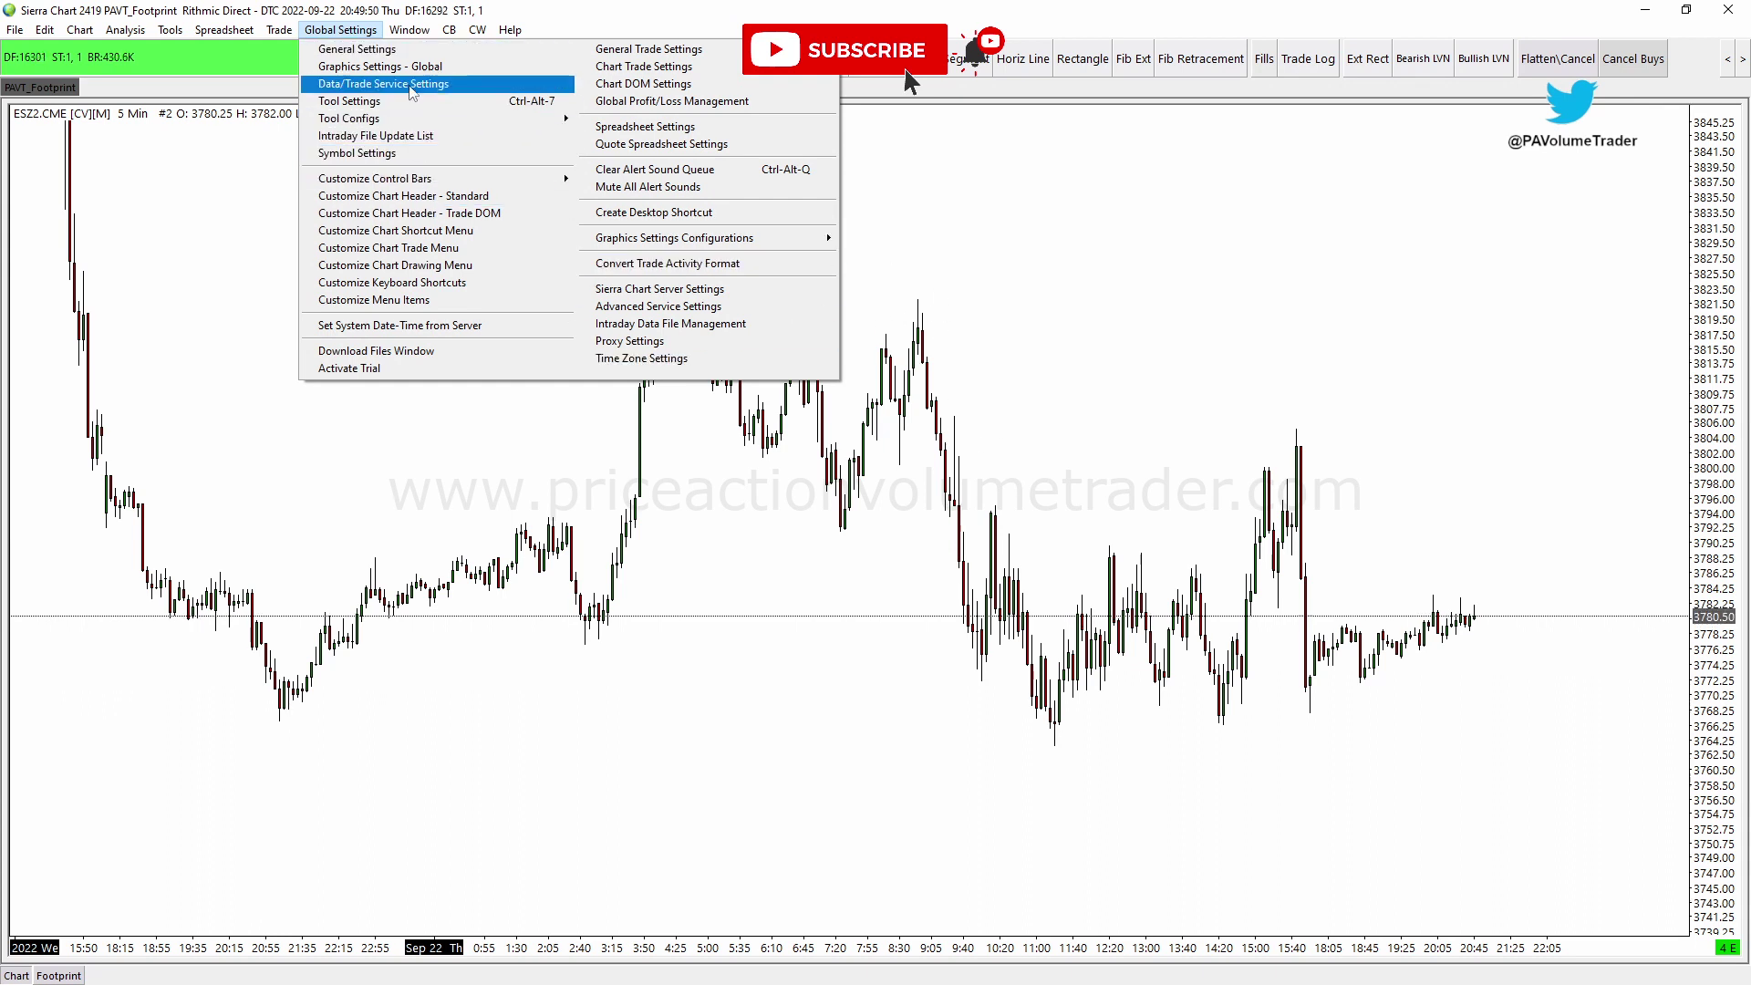
Review the general tool settings for the tool activated after single use and on right-click exit, and close the settings
left_click(363, 102)
mouse_move(379, 185)
left_mouse_down()
mouse_move(438, 193)
mouse_move(301, 173)
mouse_move(366, 189)
left_mouse_up()
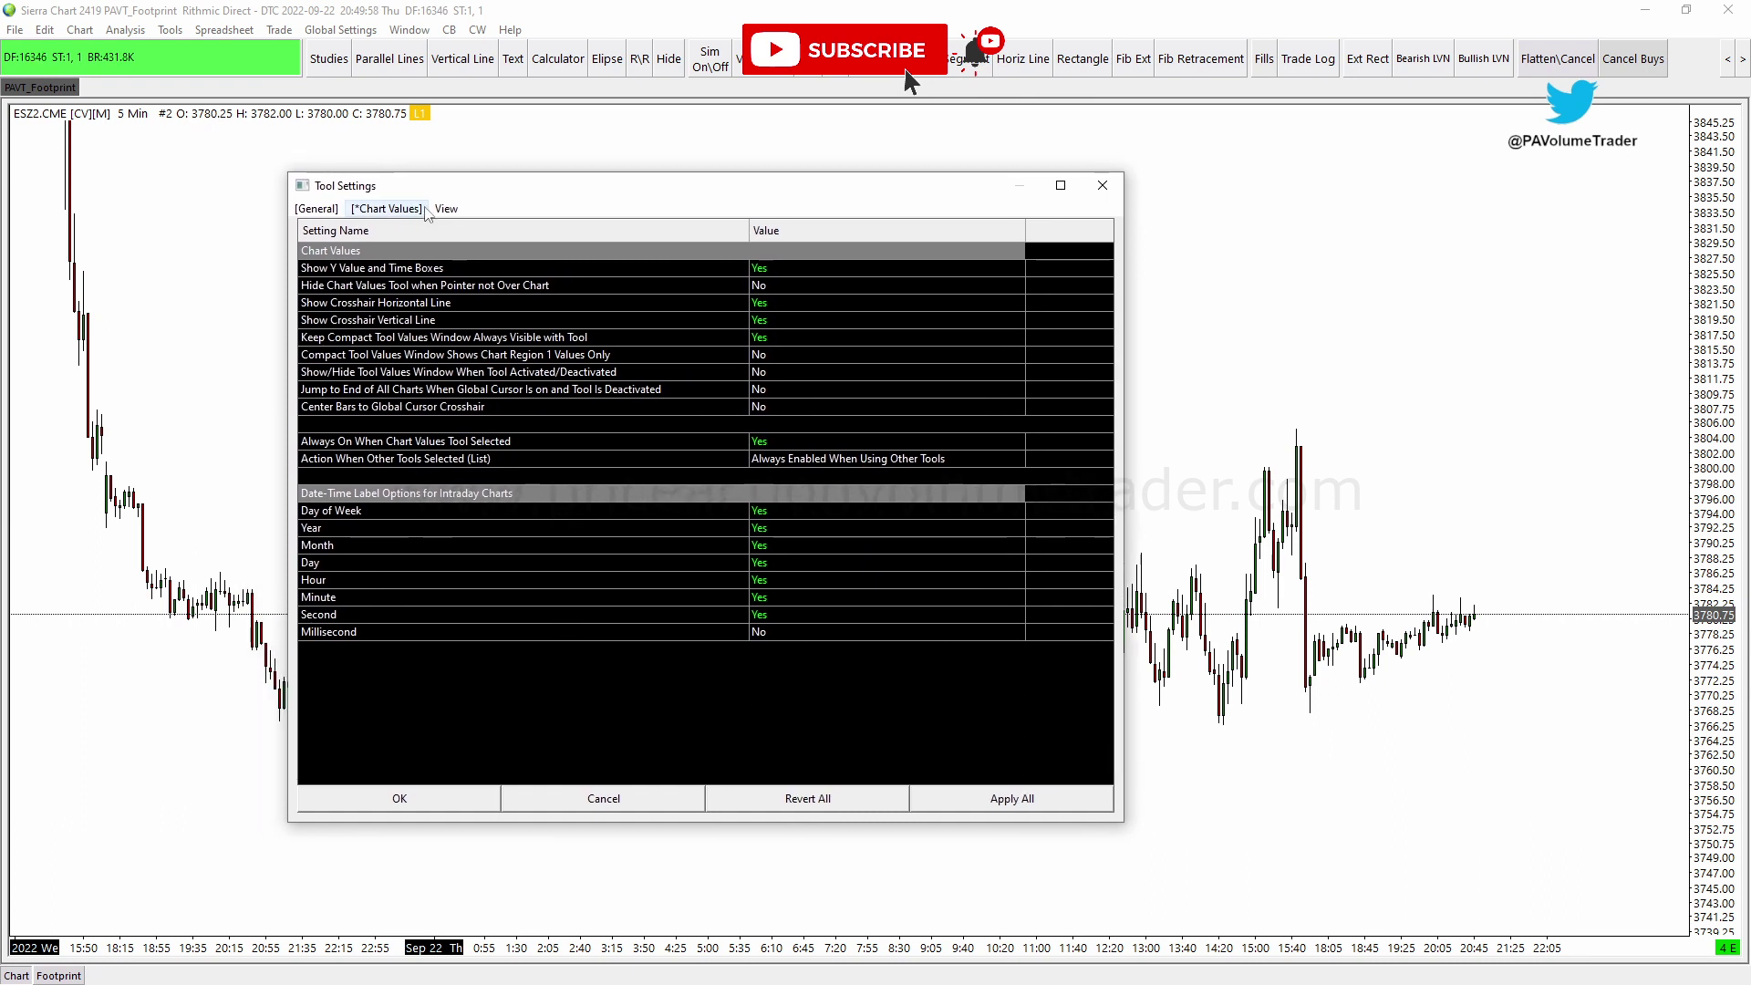
left_click(319, 209)
left_click_drag(578, 200, 613, 185)
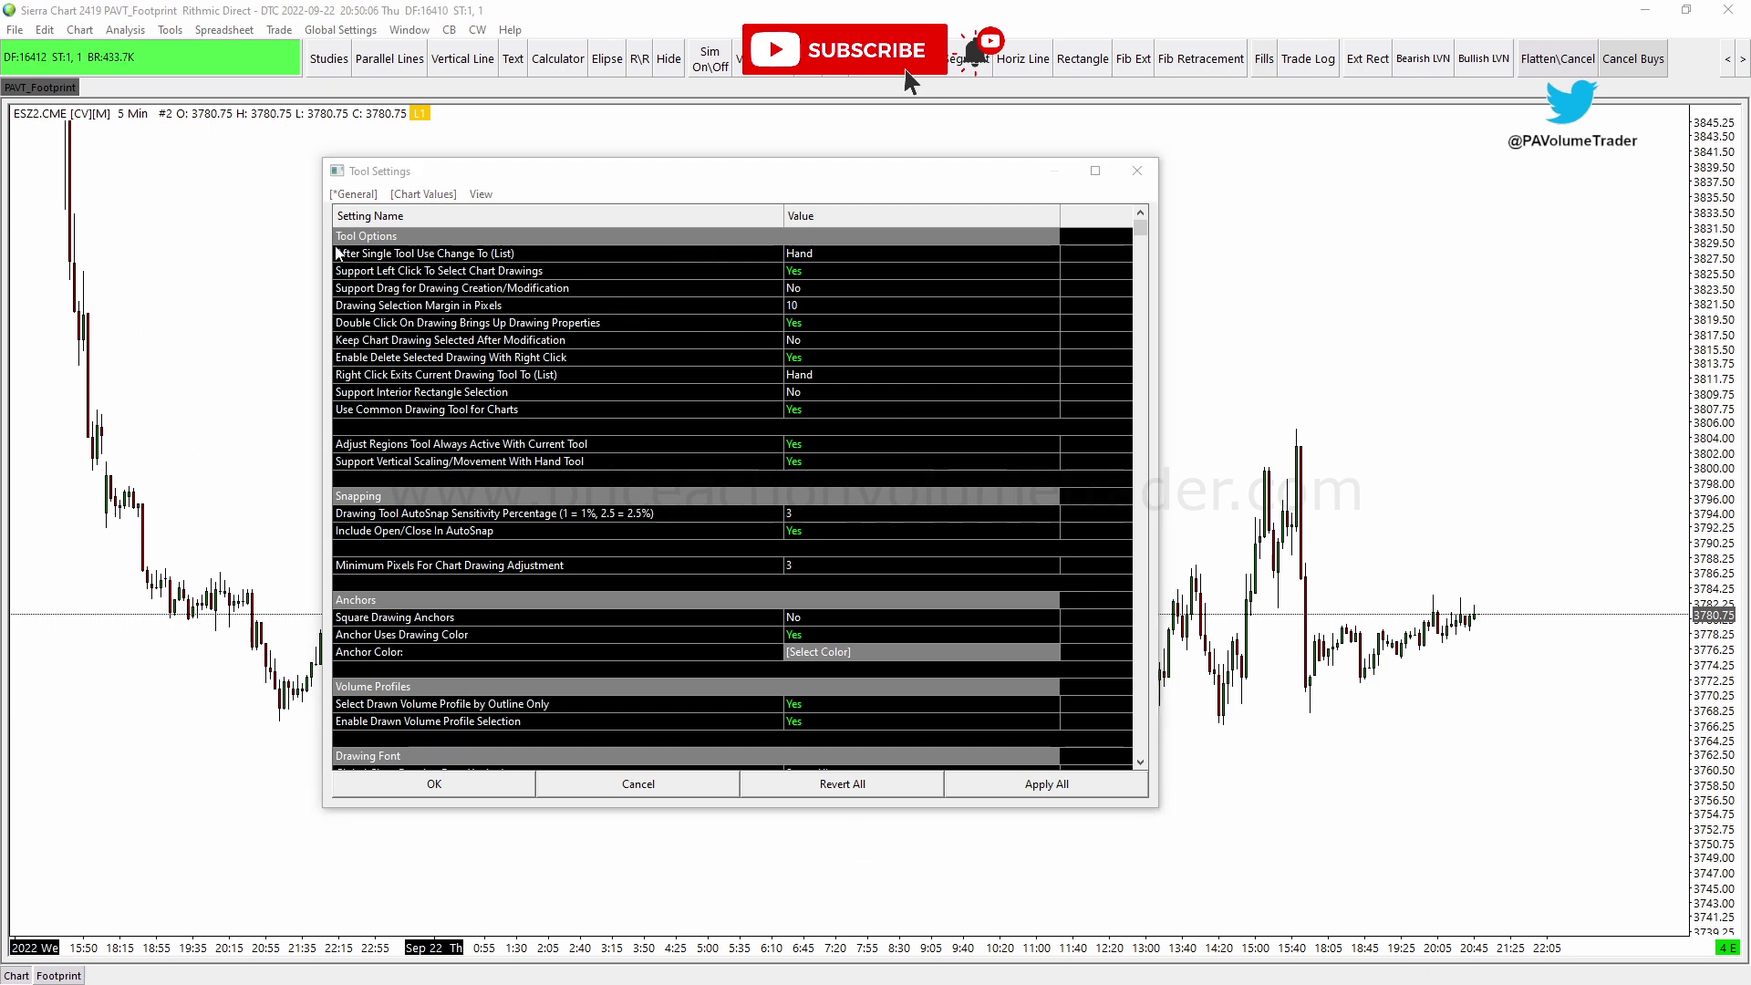
mouse_move(328, 243)
left_mouse_down()
mouse_move(840, 243)
mouse_move(868, 246)
mouse_move(860, 263)
left_mouse_up()
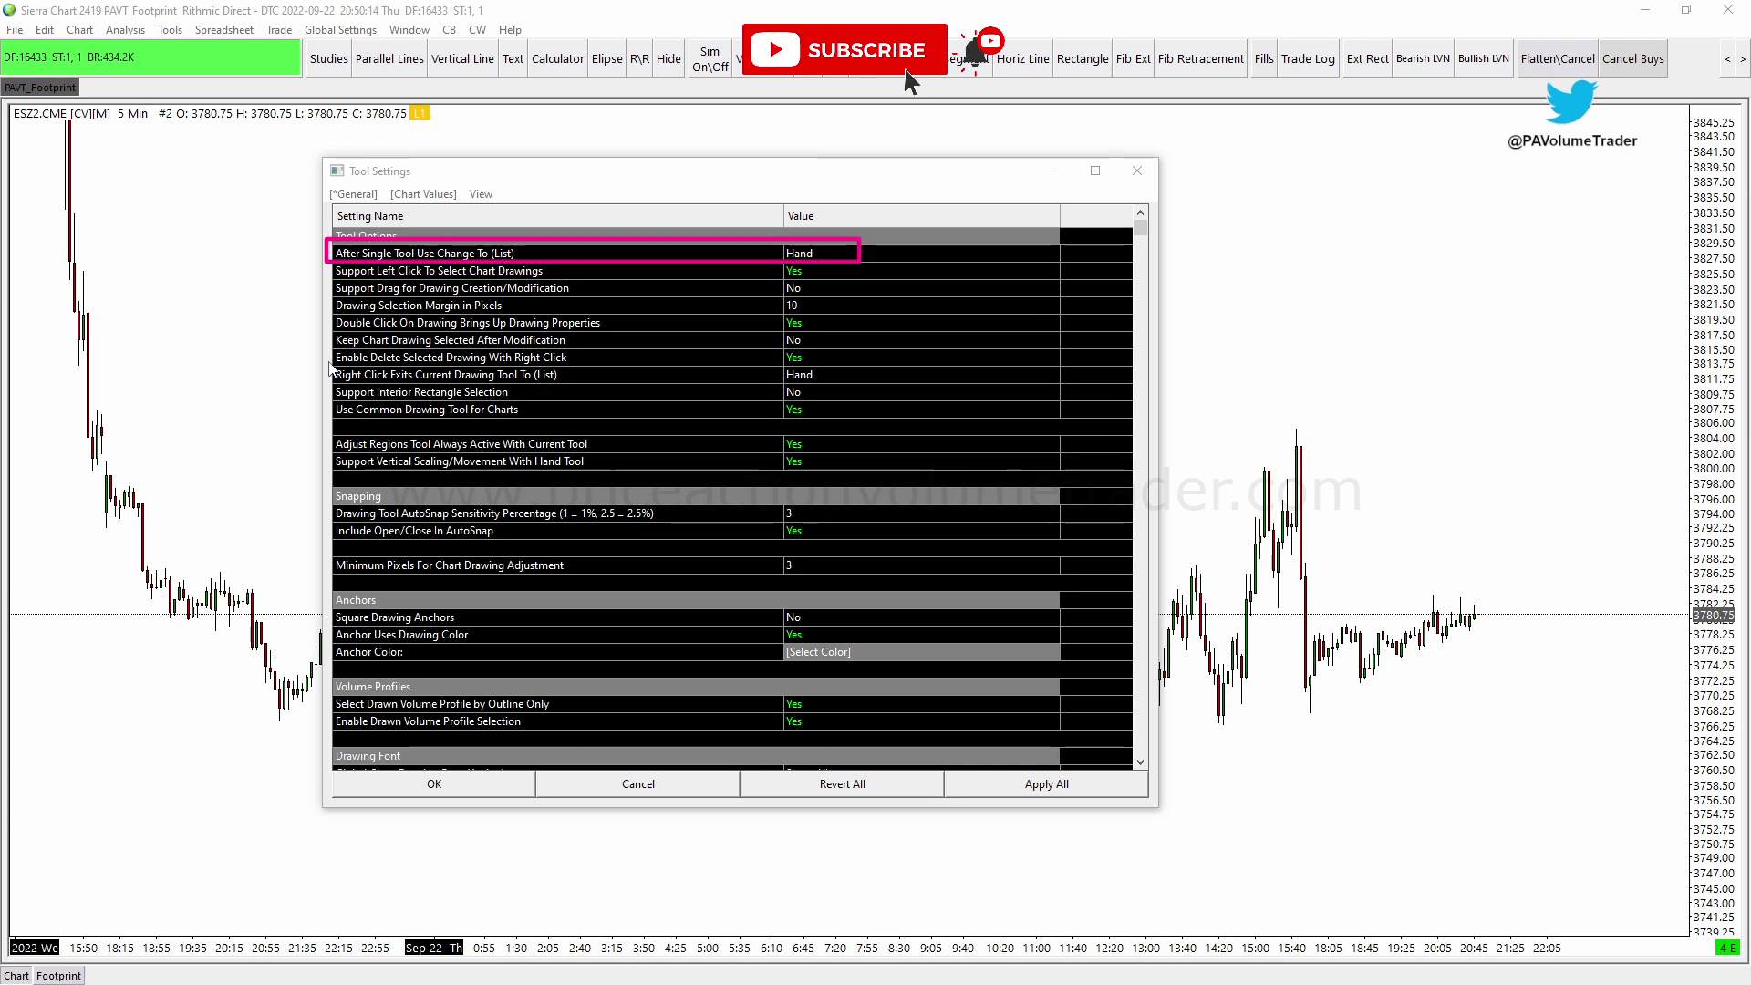
mouse_move(330, 365)
left_mouse_down()
mouse_move(809, 365)
mouse_move(850, 384)
left_mouse_up()
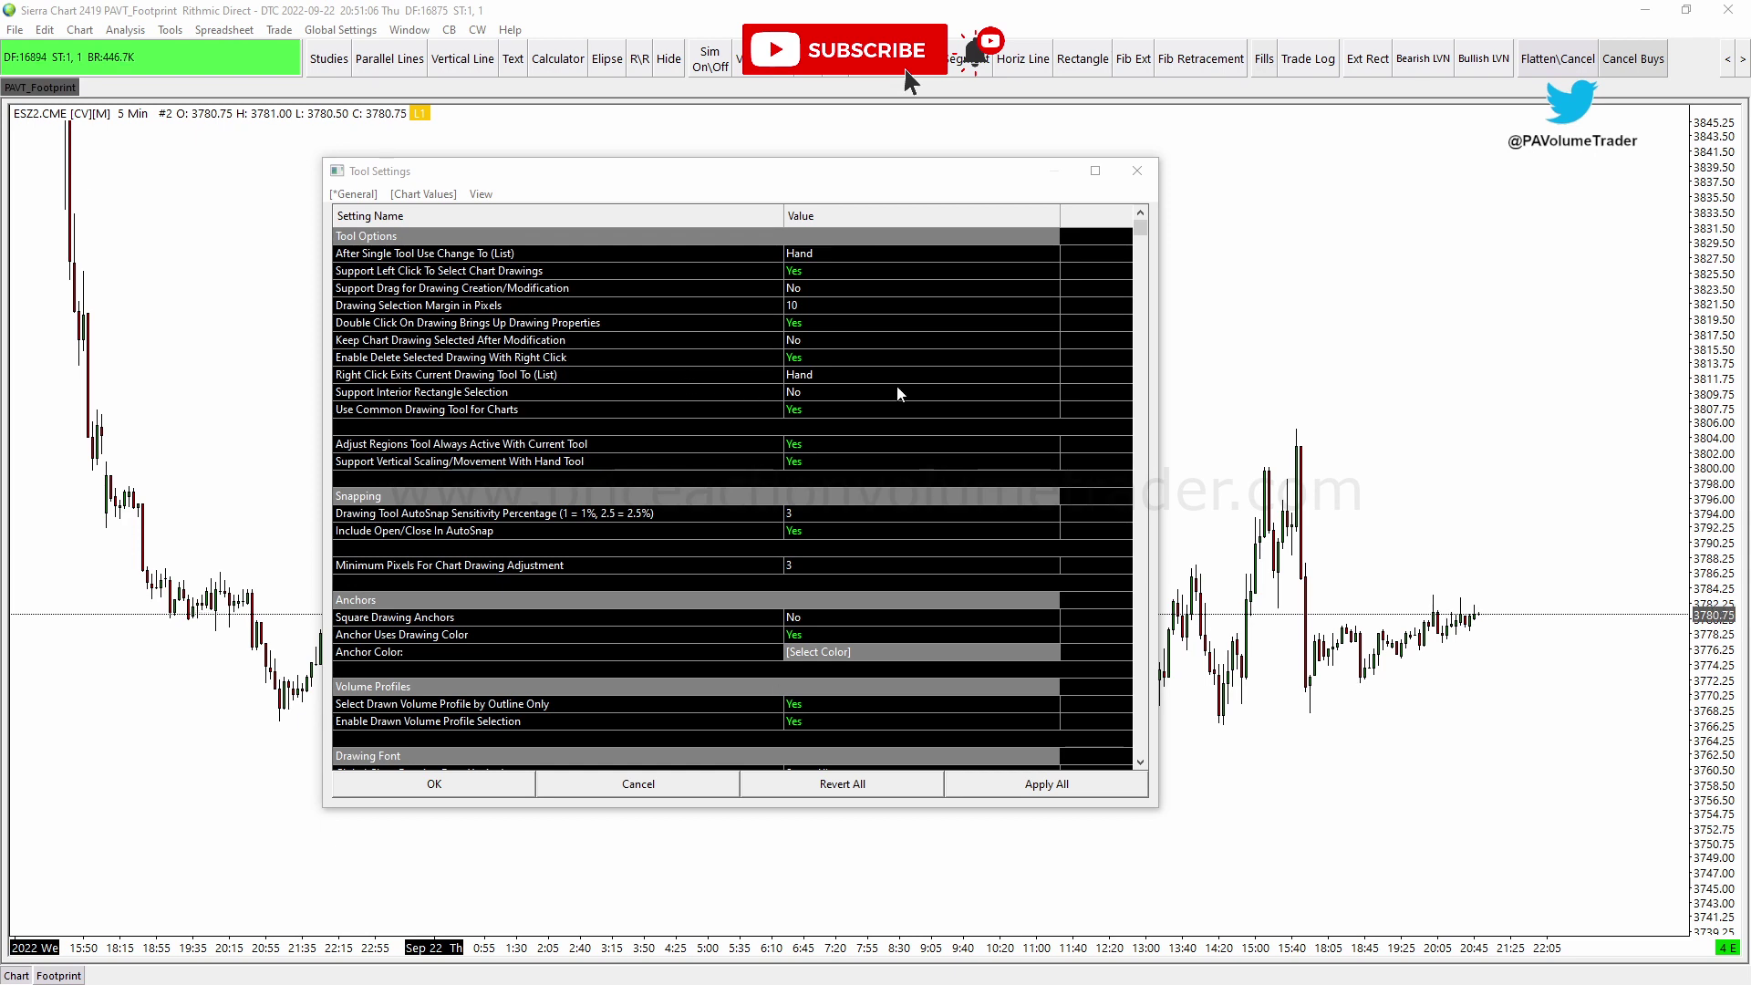
left_click(1137, 171)
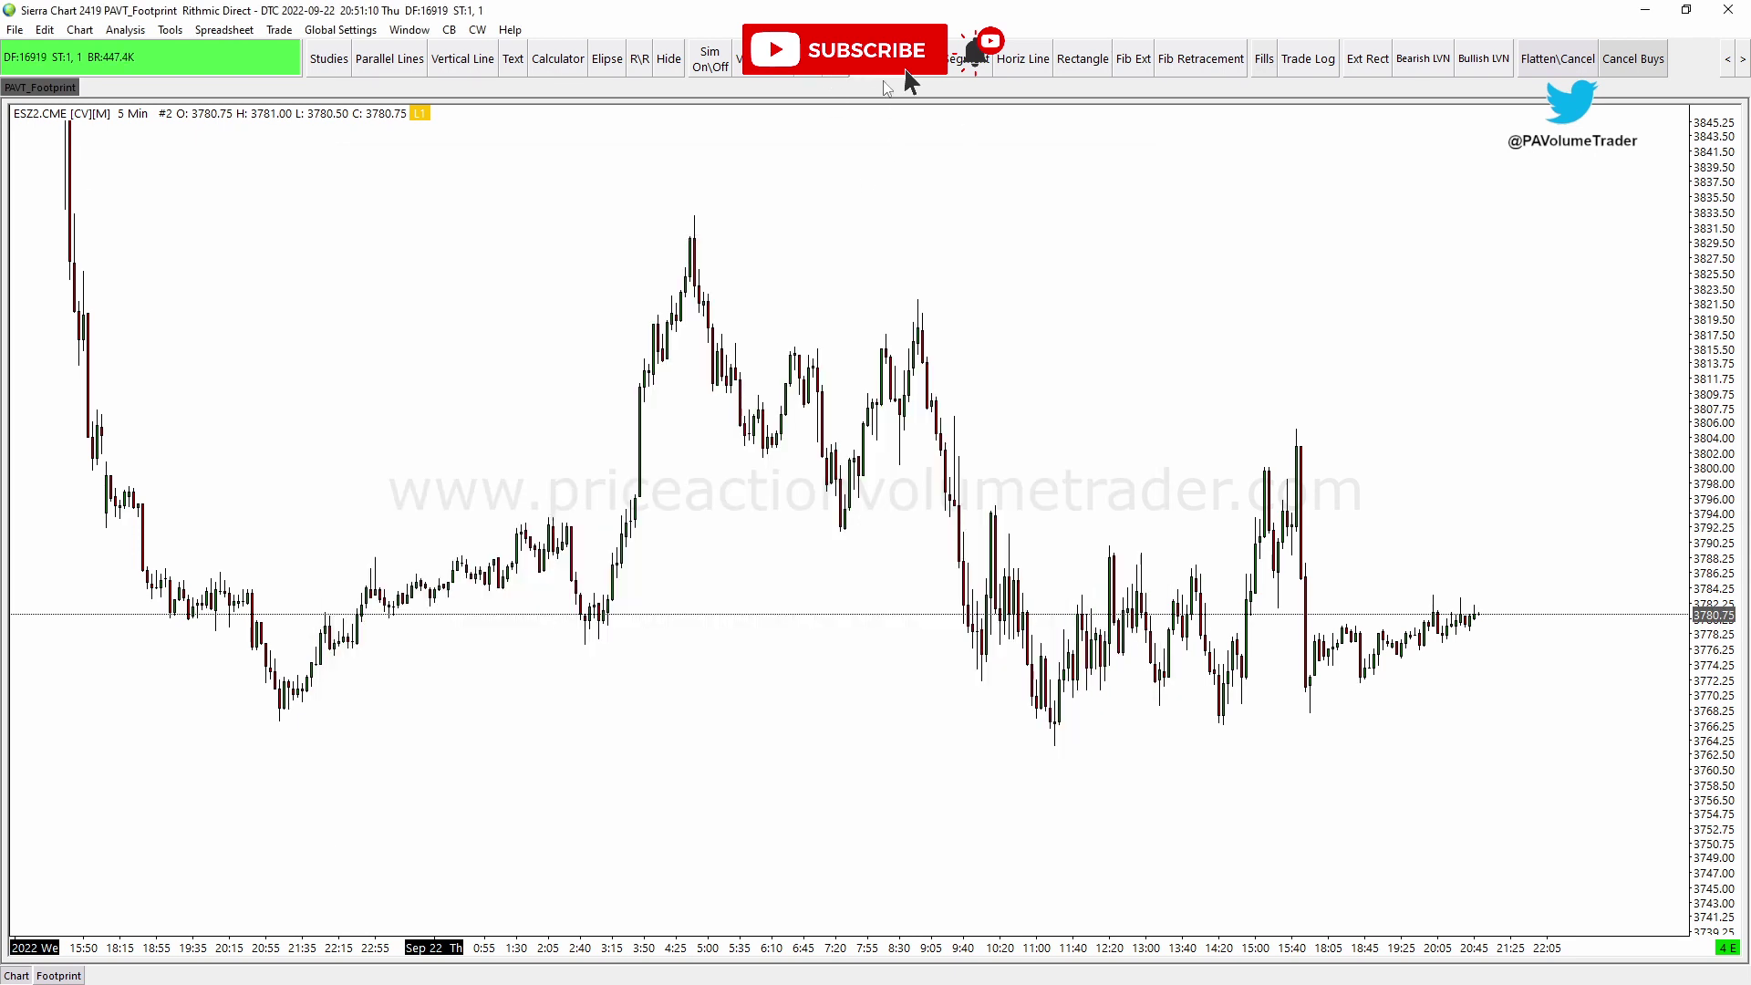
Draw a horizontal ray at about 3827.50, starting just after the 9:40 bars on the ES chart
left_click(170, 29)
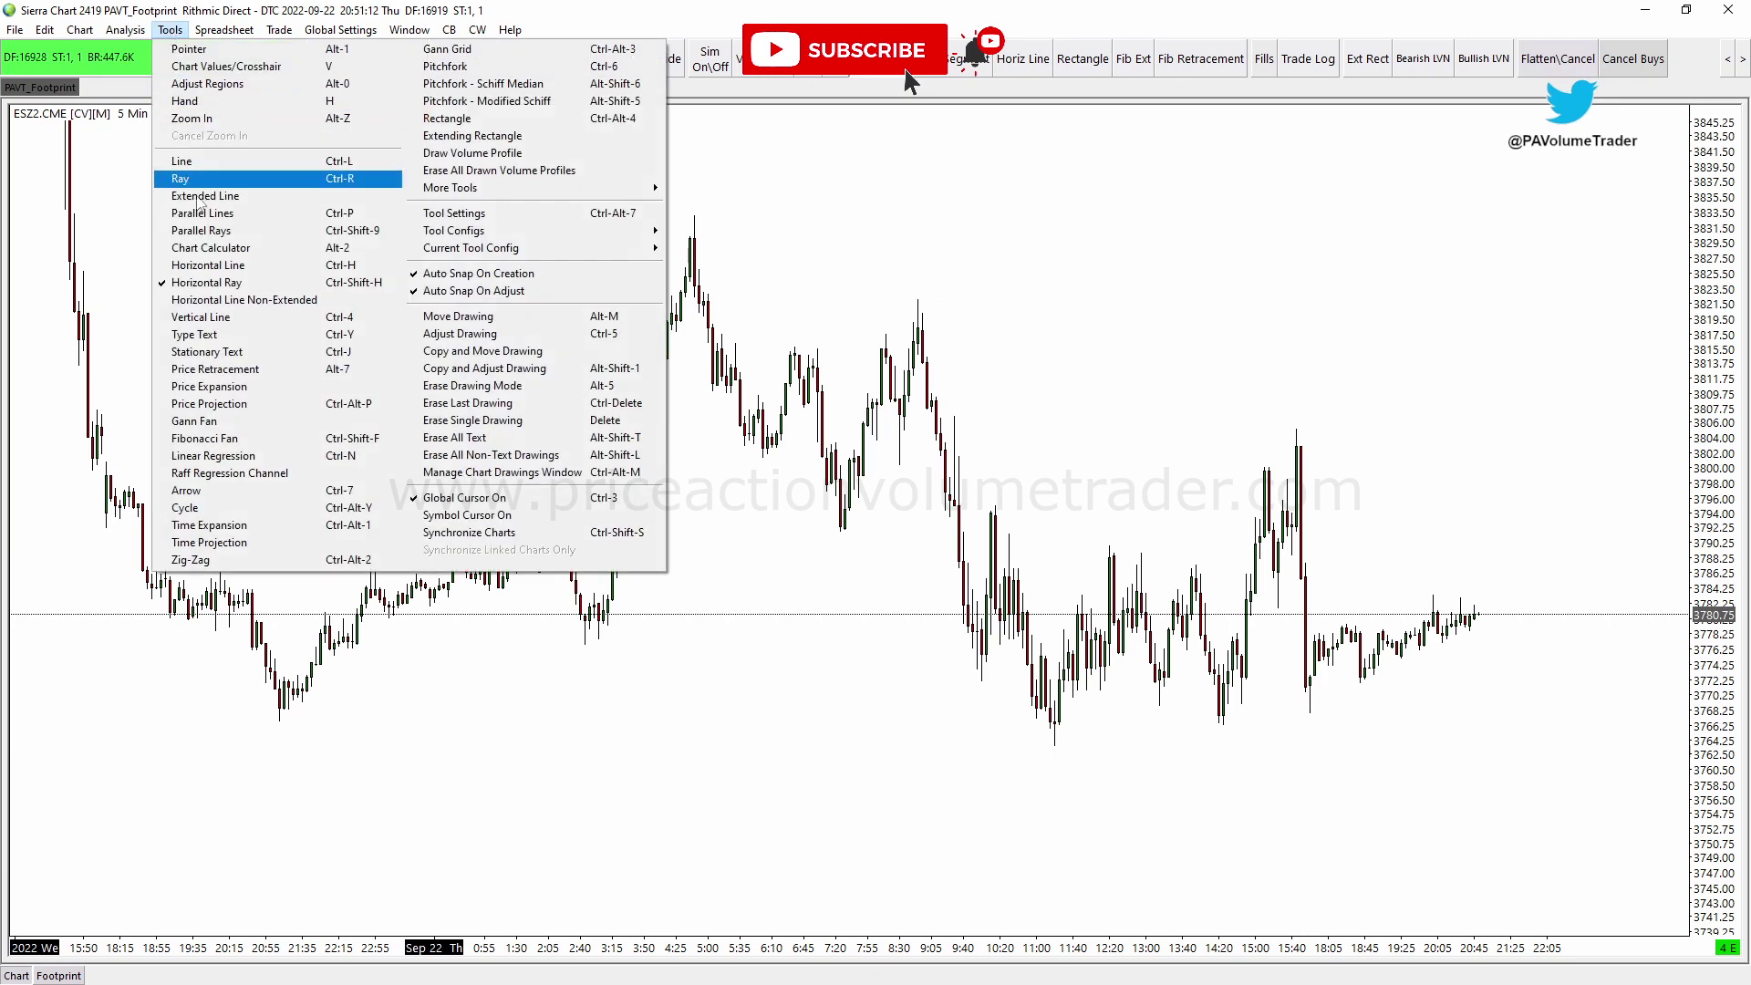
left_click(205, 283)
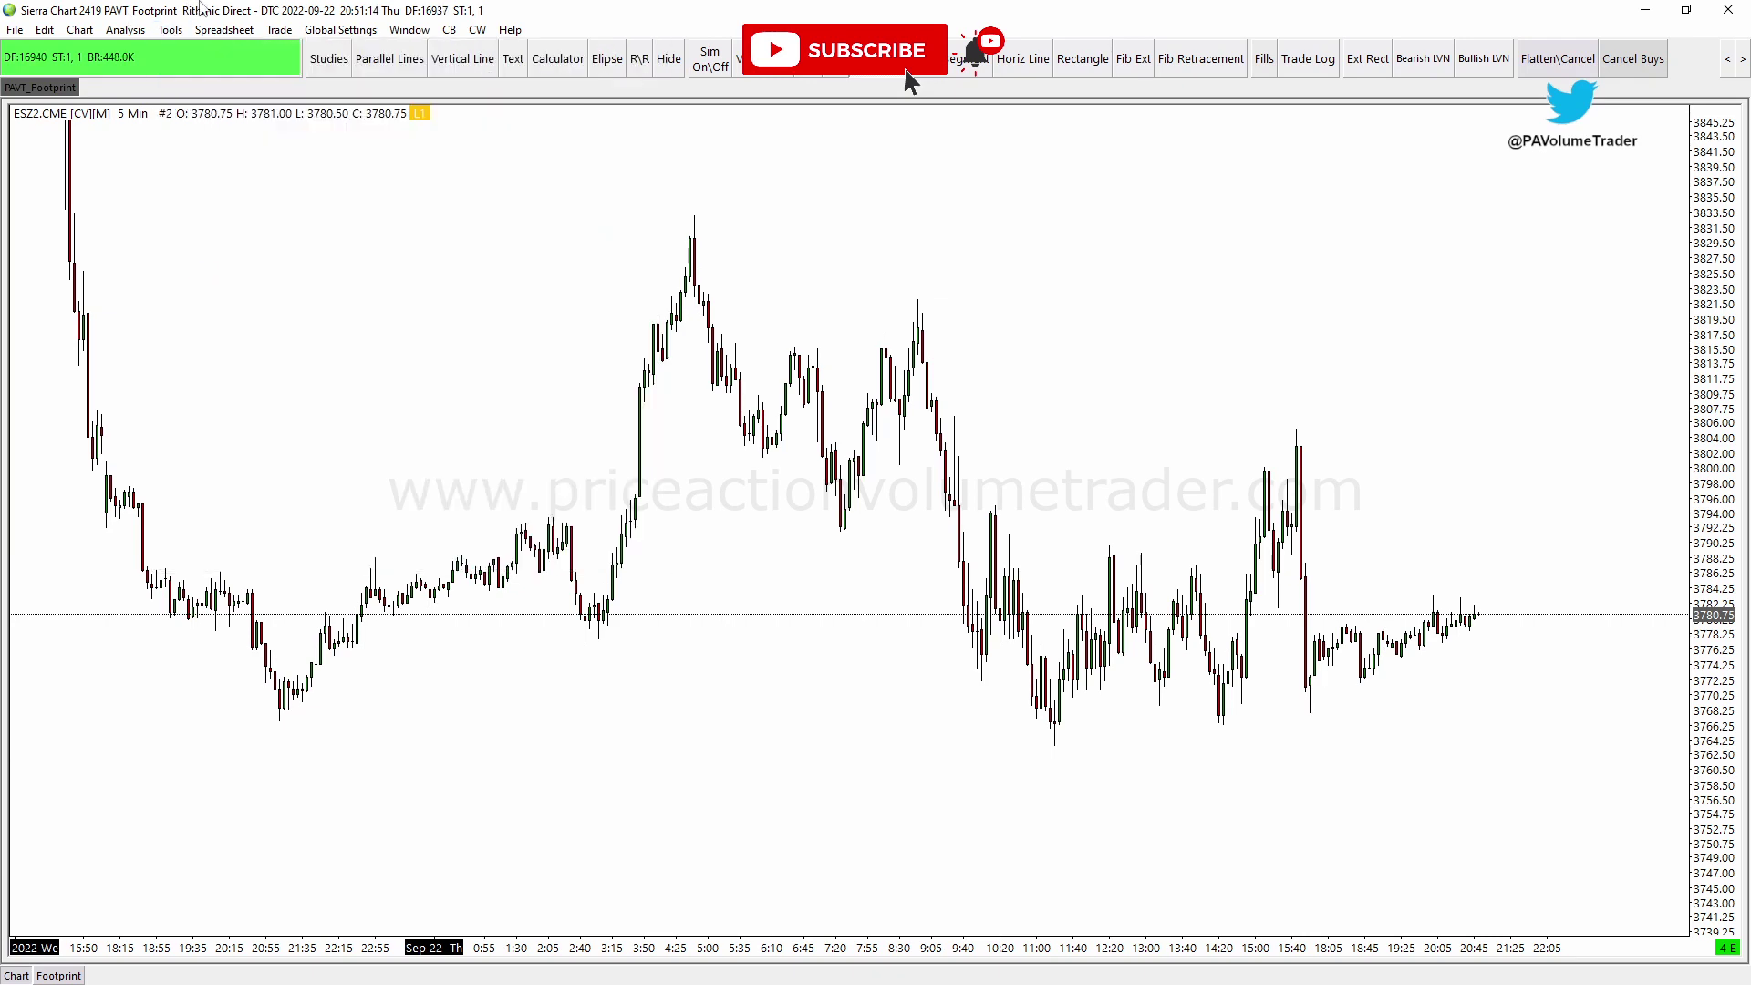
left_click(173, 29)
left_click(204, 285)
left_click_drag(1023, 272, 988, 257)
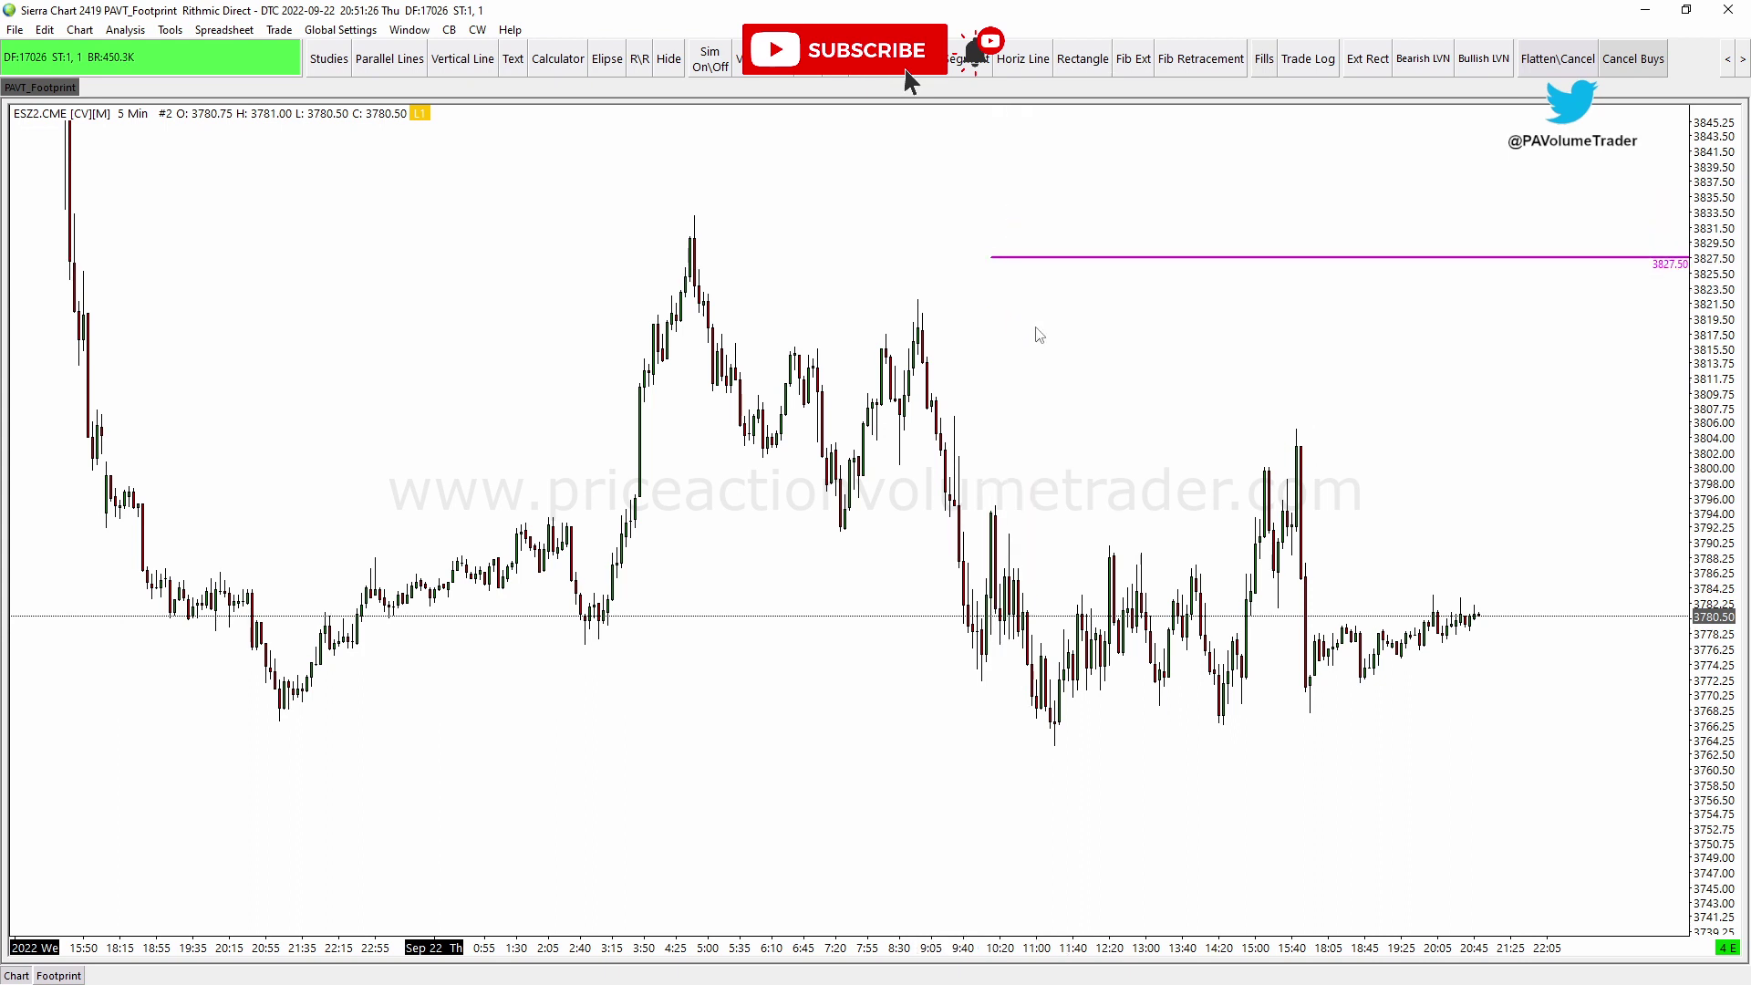
Move the horizontal ray to a lower price on the ES chart and delete it
left_click_drag(1038, 388, 1079, 395)
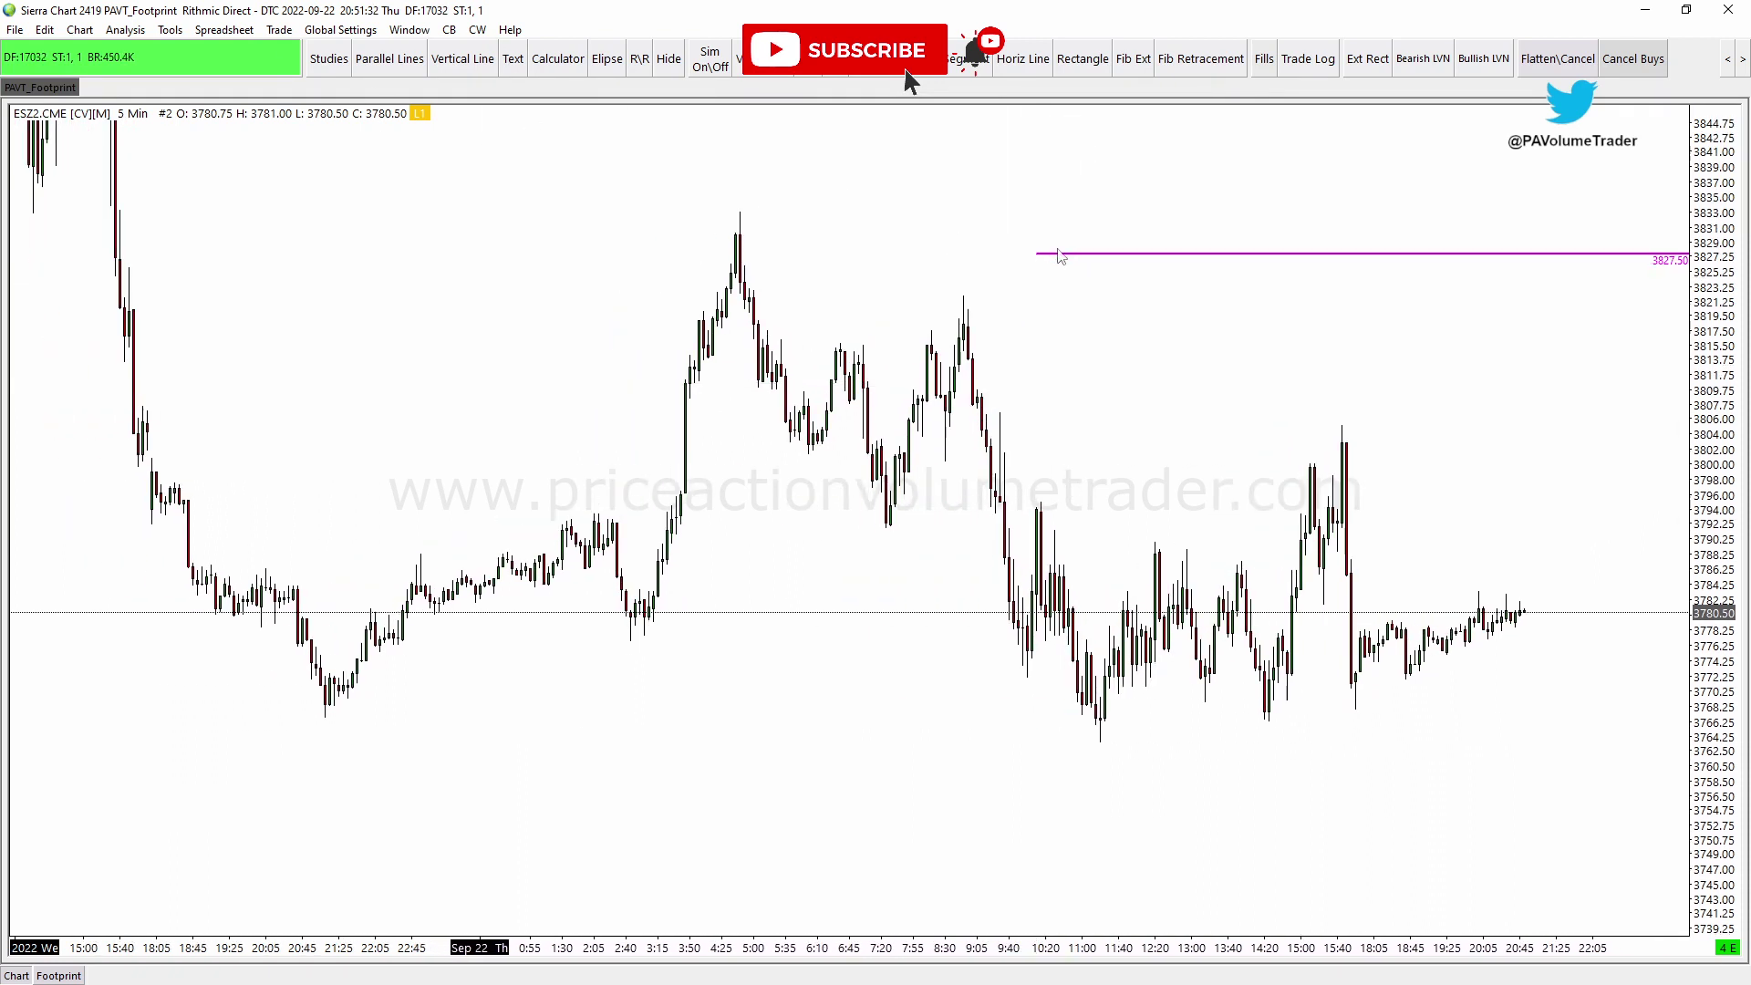
left_click(169, 30)
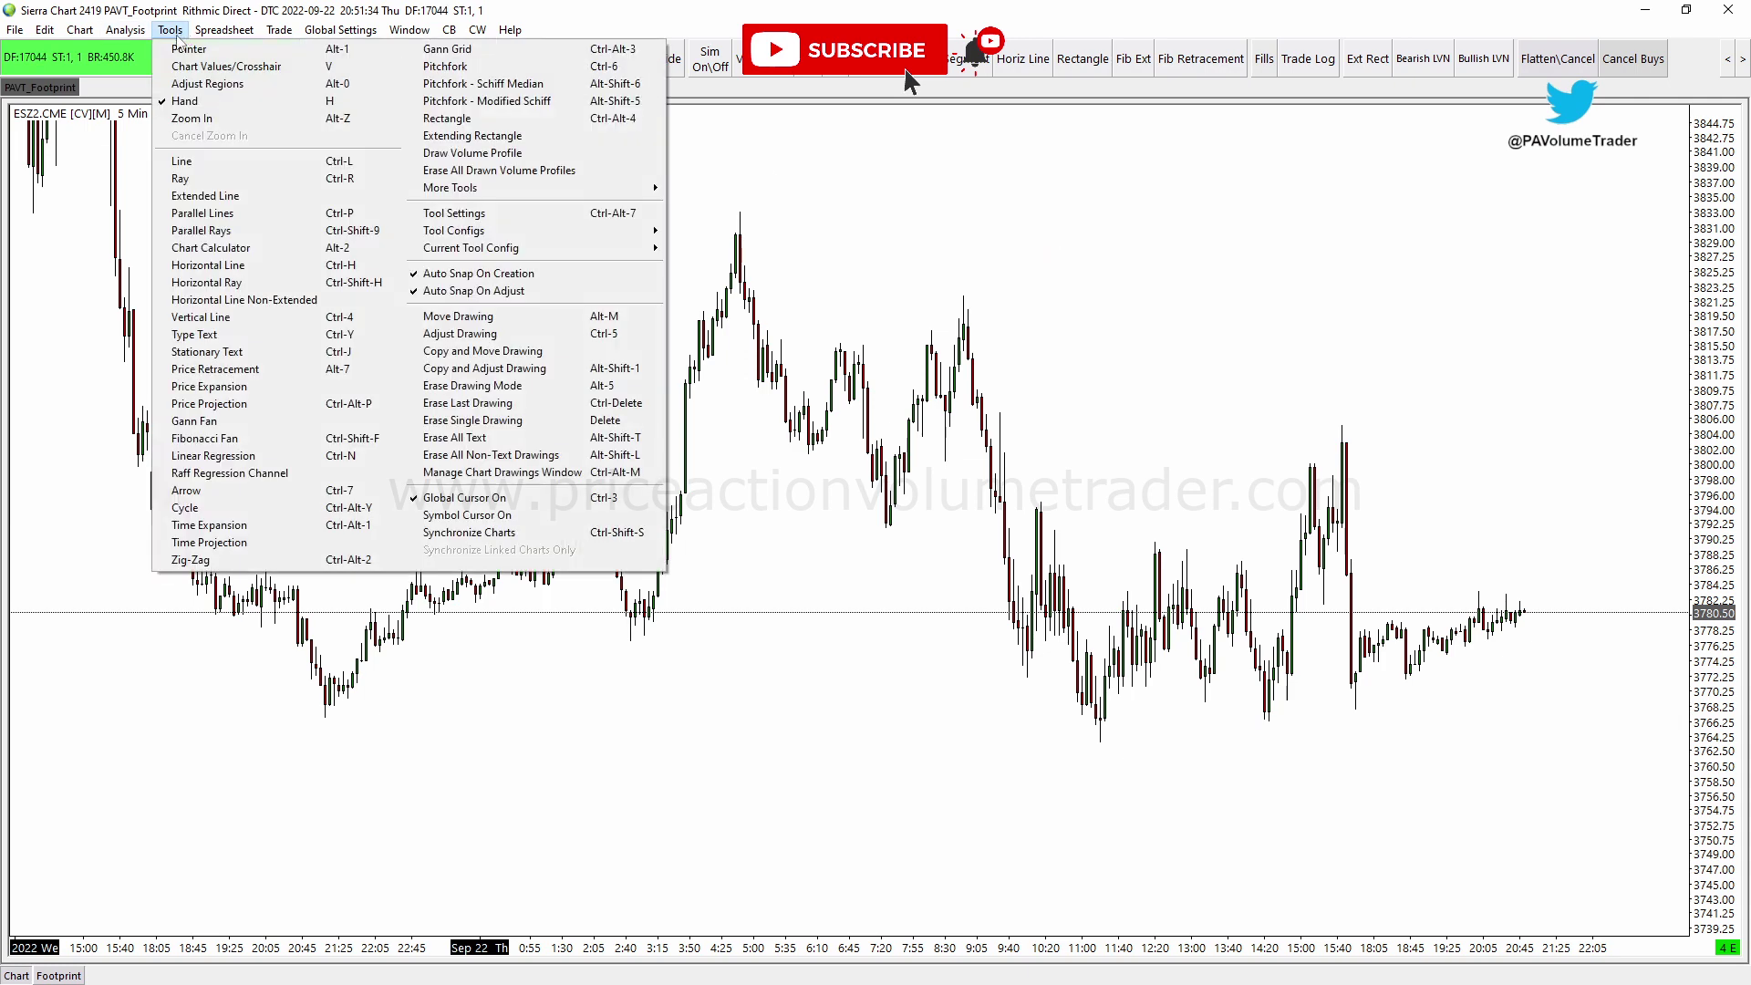
left_click(210, 282)
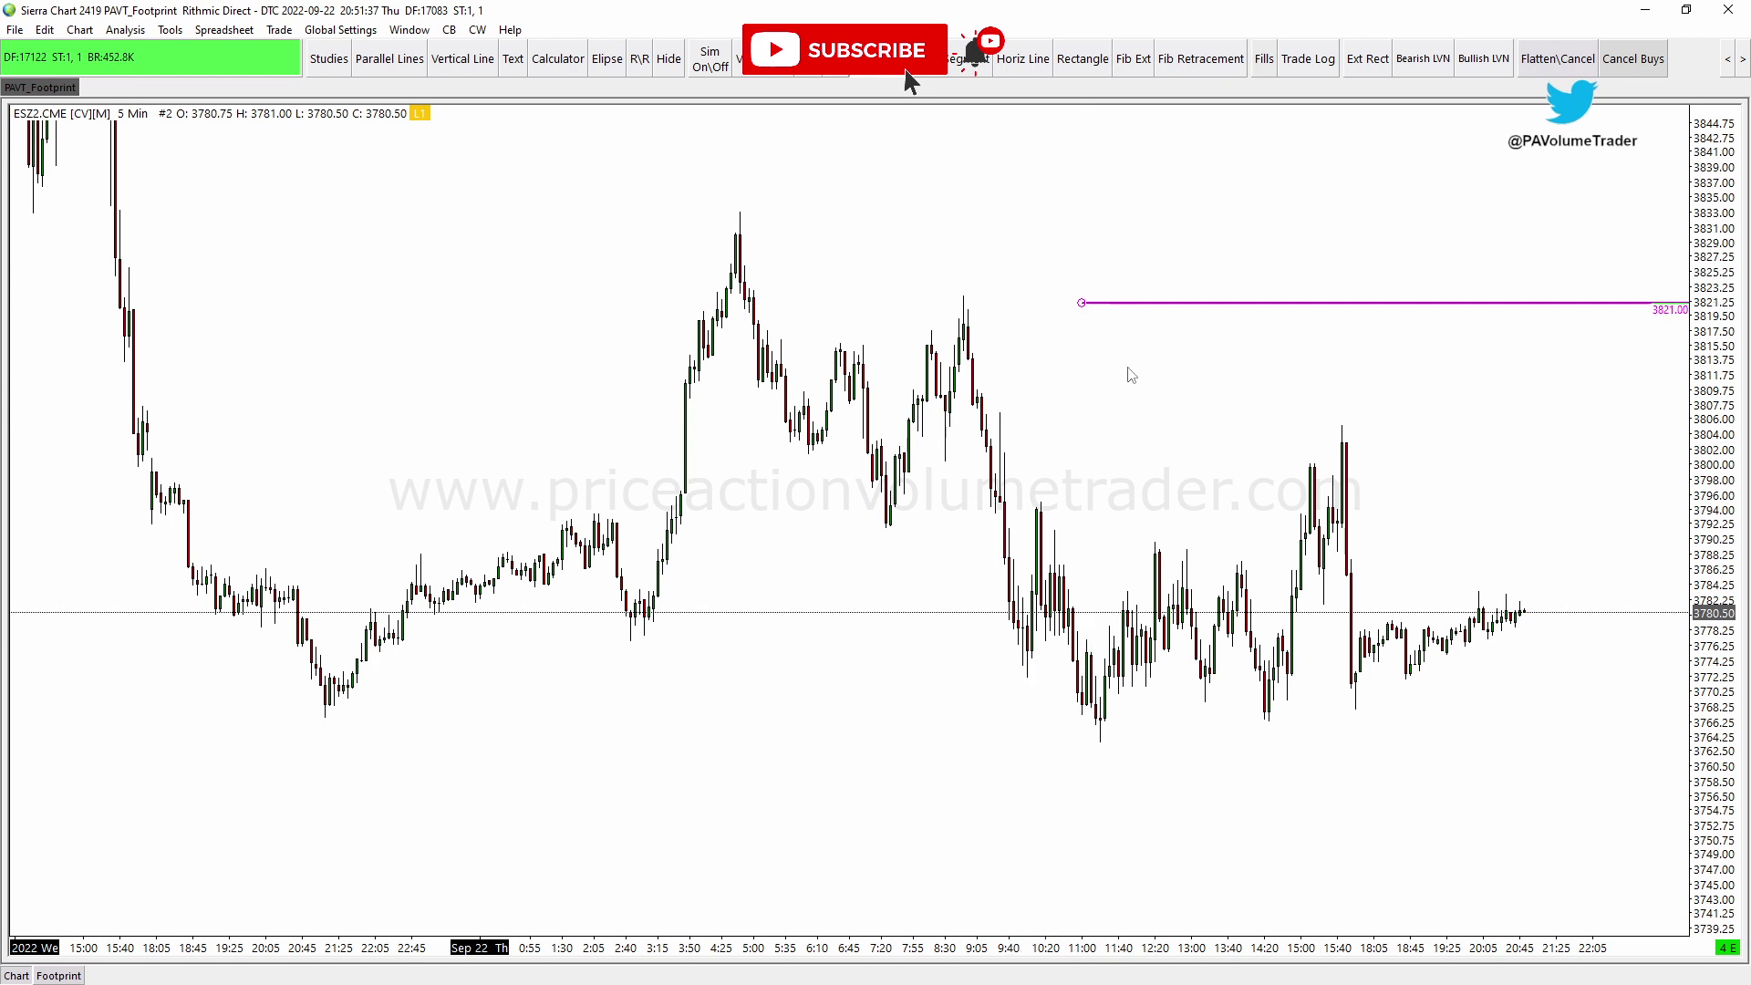
left_click(1085, 362)
left_click_drag(1092, 401, 1100, 340)
key("Delete")
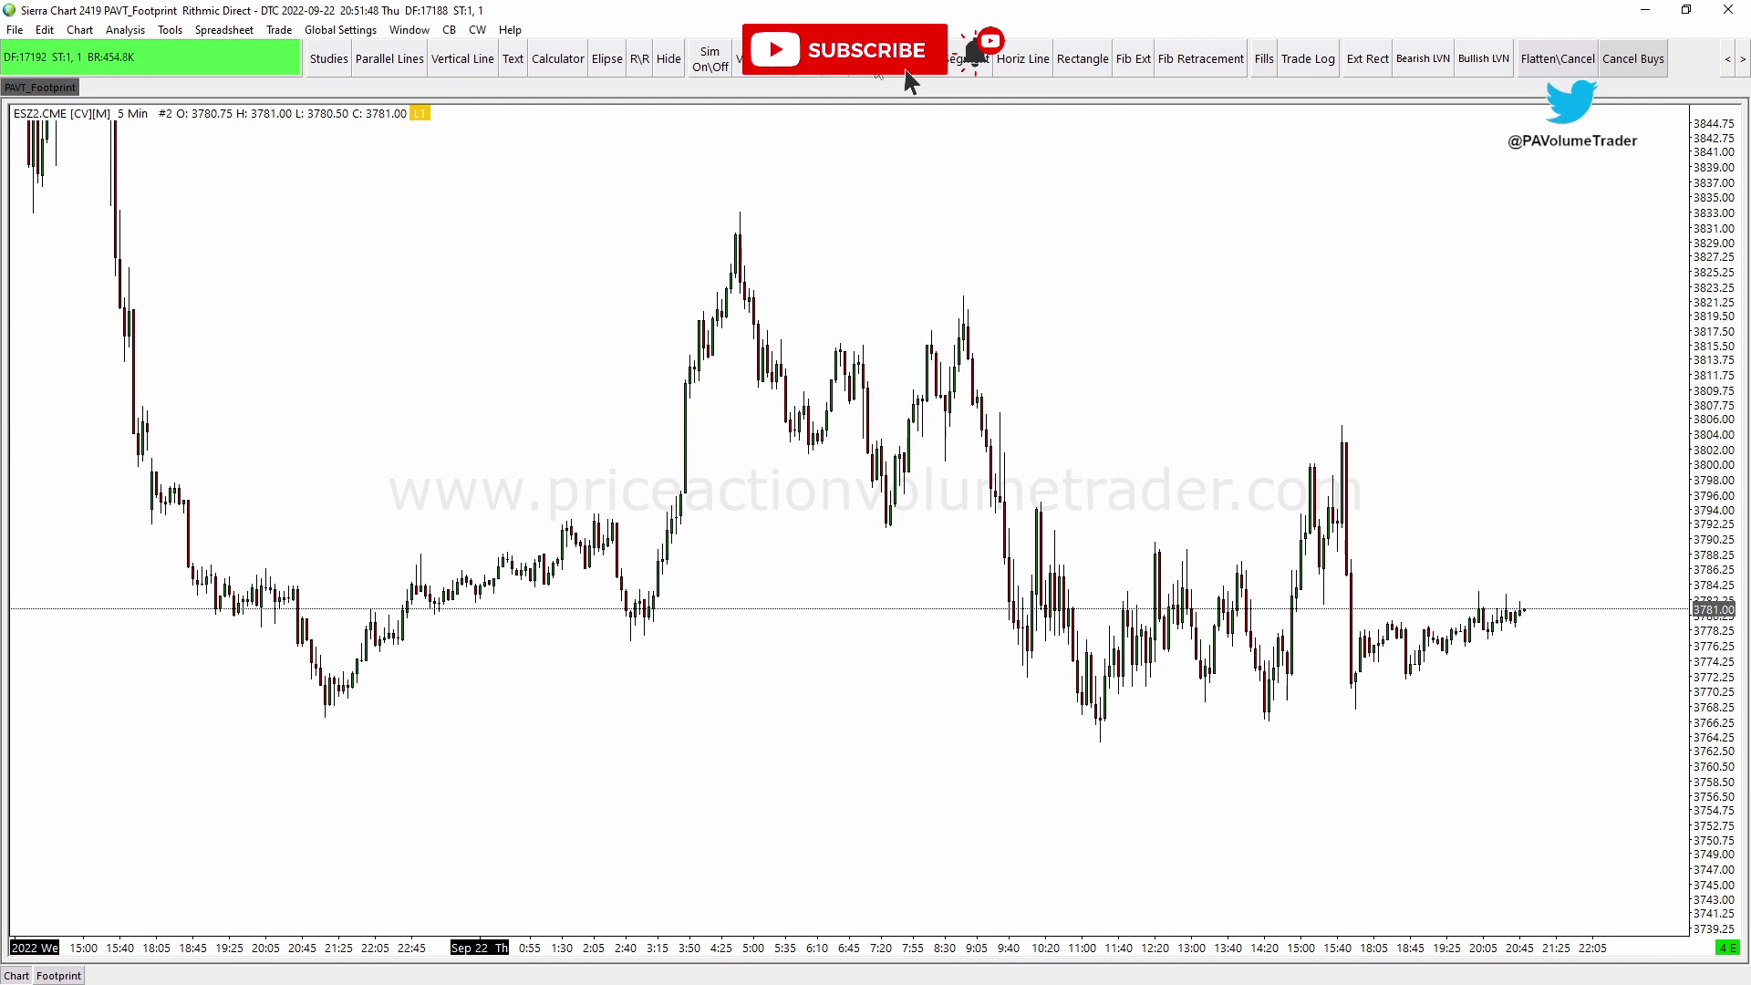
mouse_move(1098, 311)
left_mouse_down()
mouse_move(1239, 389)
mouse_move(1148, 277)
mouse_move(1077, 304)
mouse_move(1119, 310)
left_mouse_up()
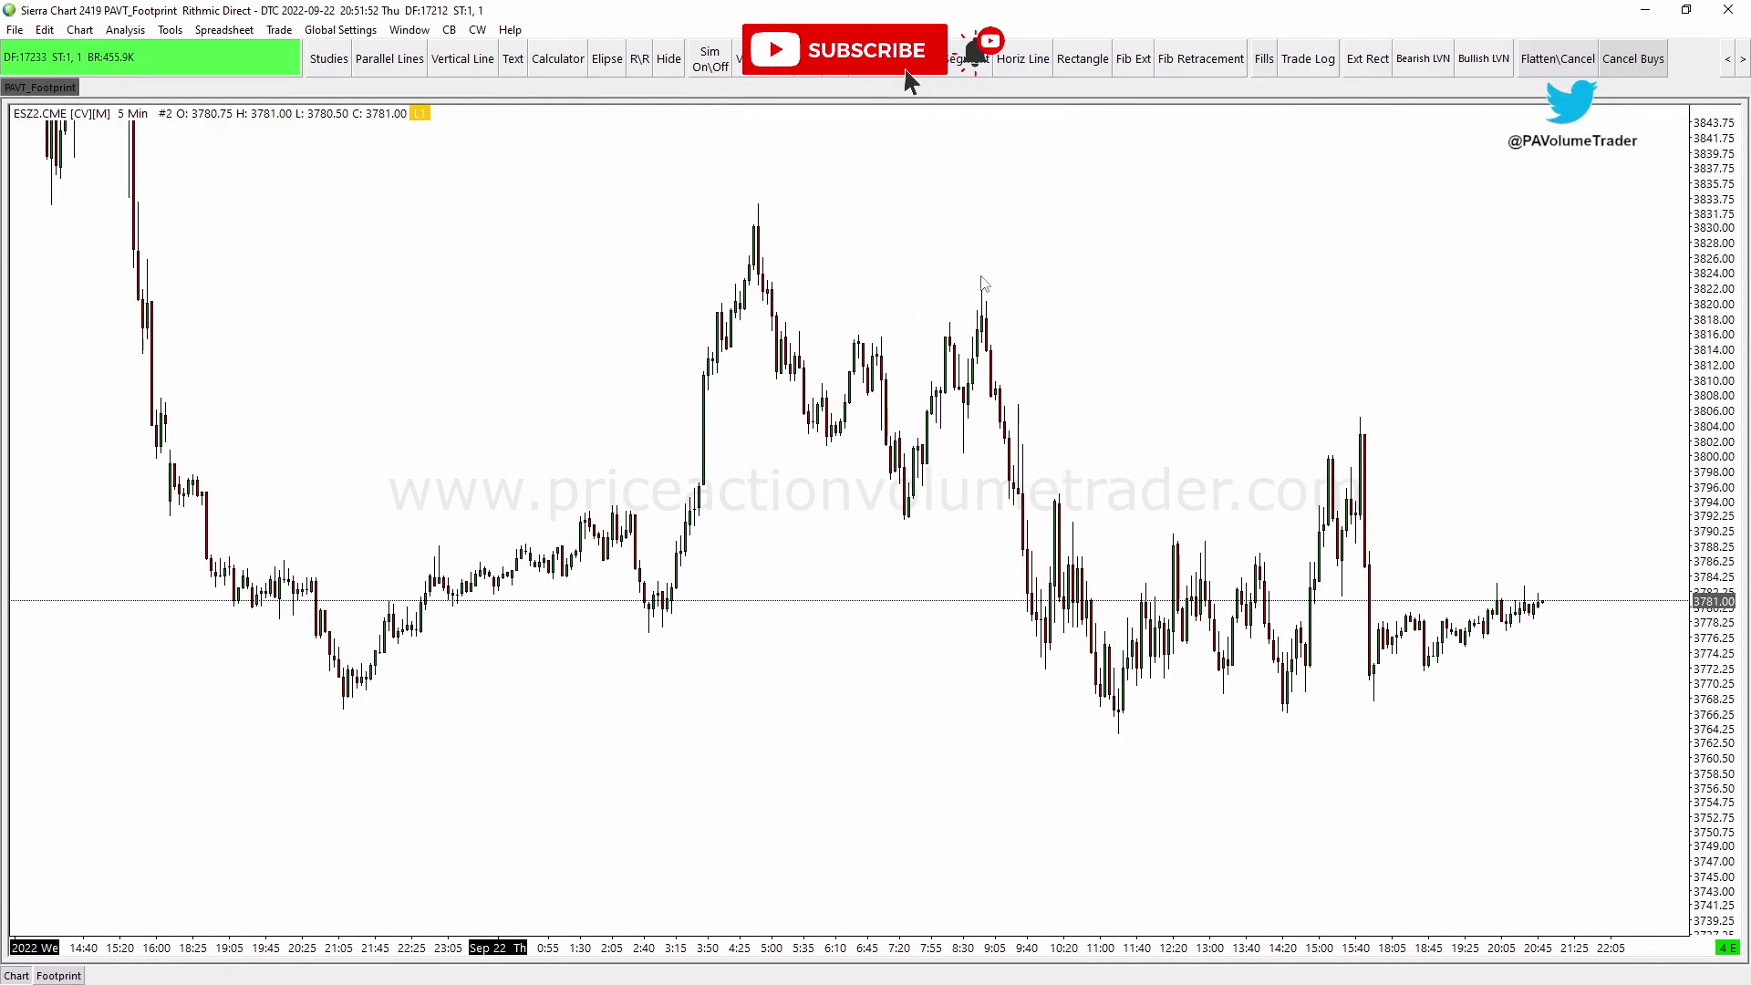
Review the general tool settings for the tool after single use, right-click exit, and vertical scaling/movement with the Hand tool, and accept them
left_click(290, 33)
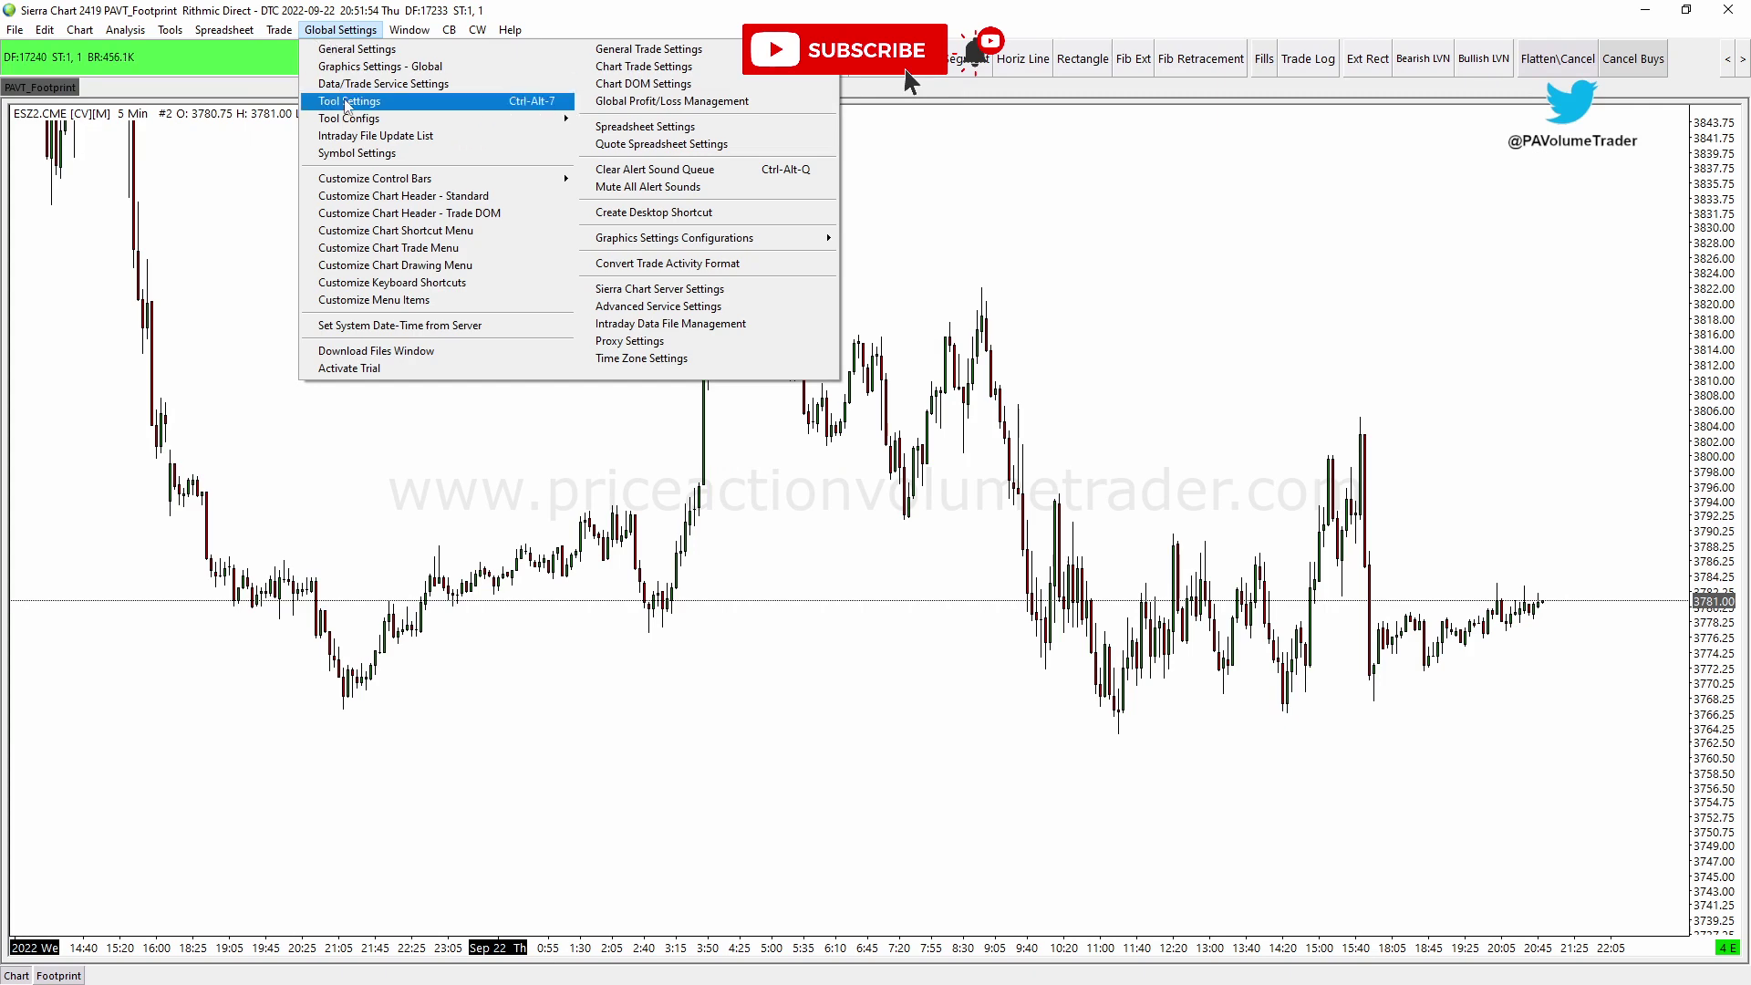
left_click(368, 102)
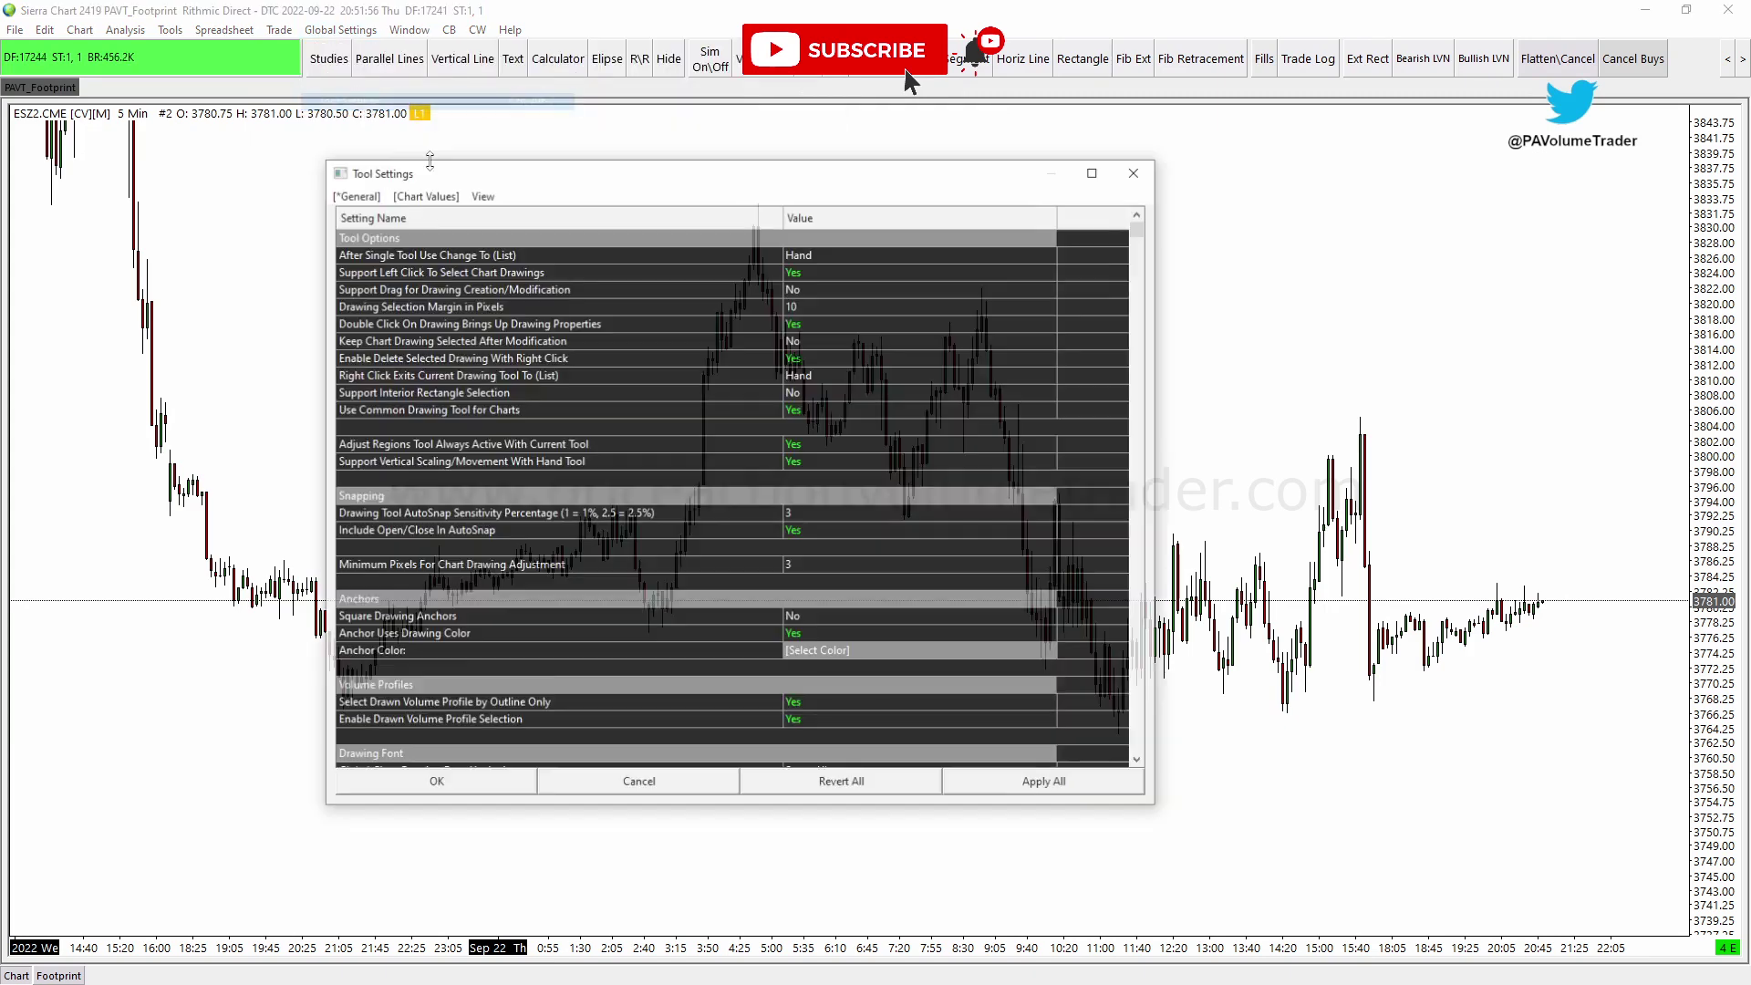
left_click_drag(549, 175, 703, 179)
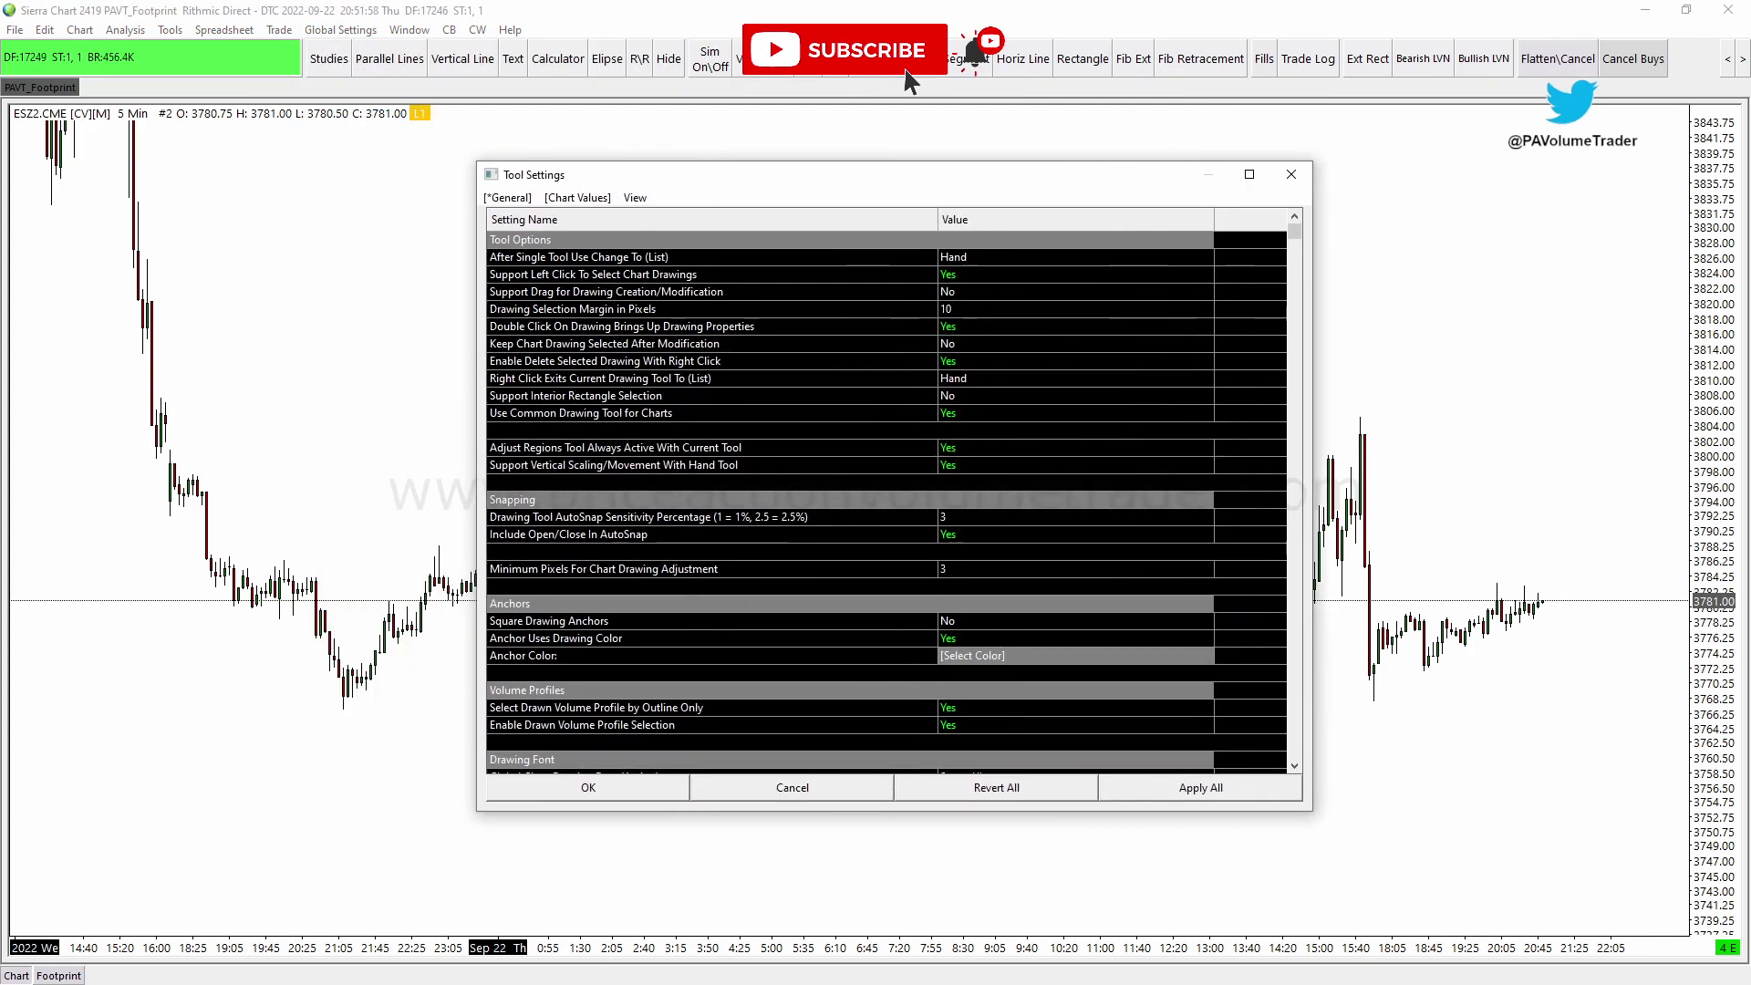
left_click_drag(481, 244, 1047, 270)
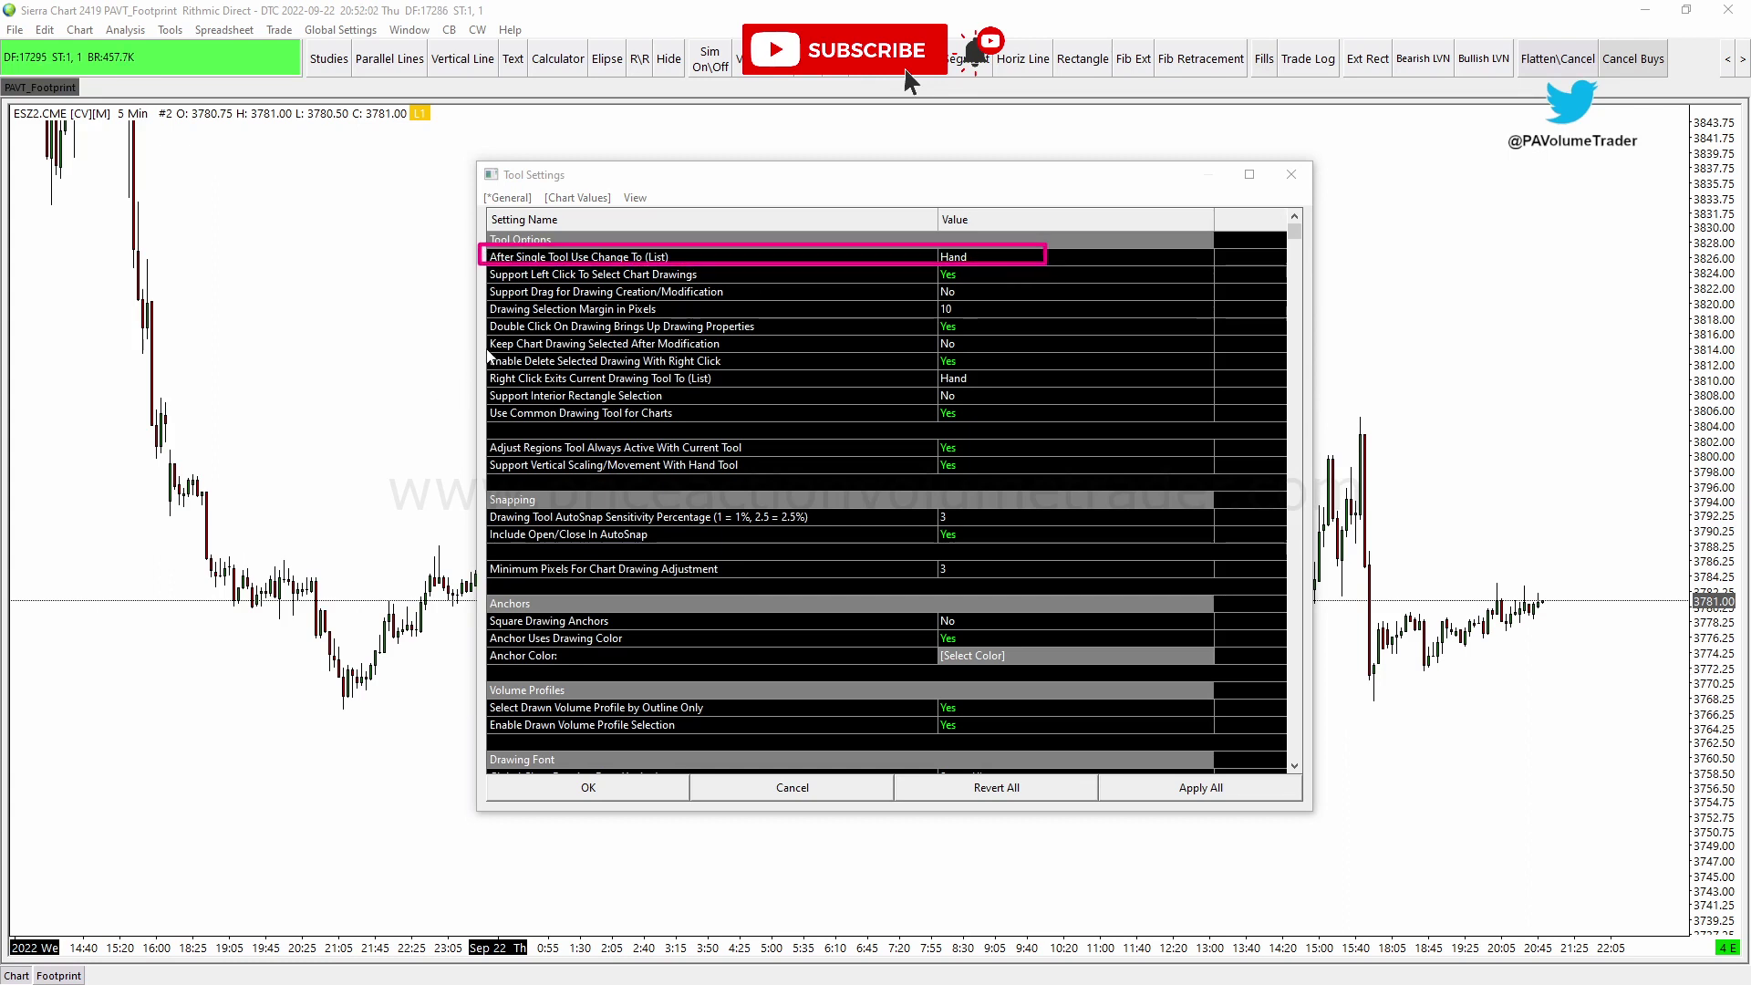
mouse_move(478, 350)
left_mouse_down()
mouse_move(978, 374)
mouse_move(481, 360)
mouse_move(1038, 407)
mouse_move(1030, 387)
left_mouse_up()
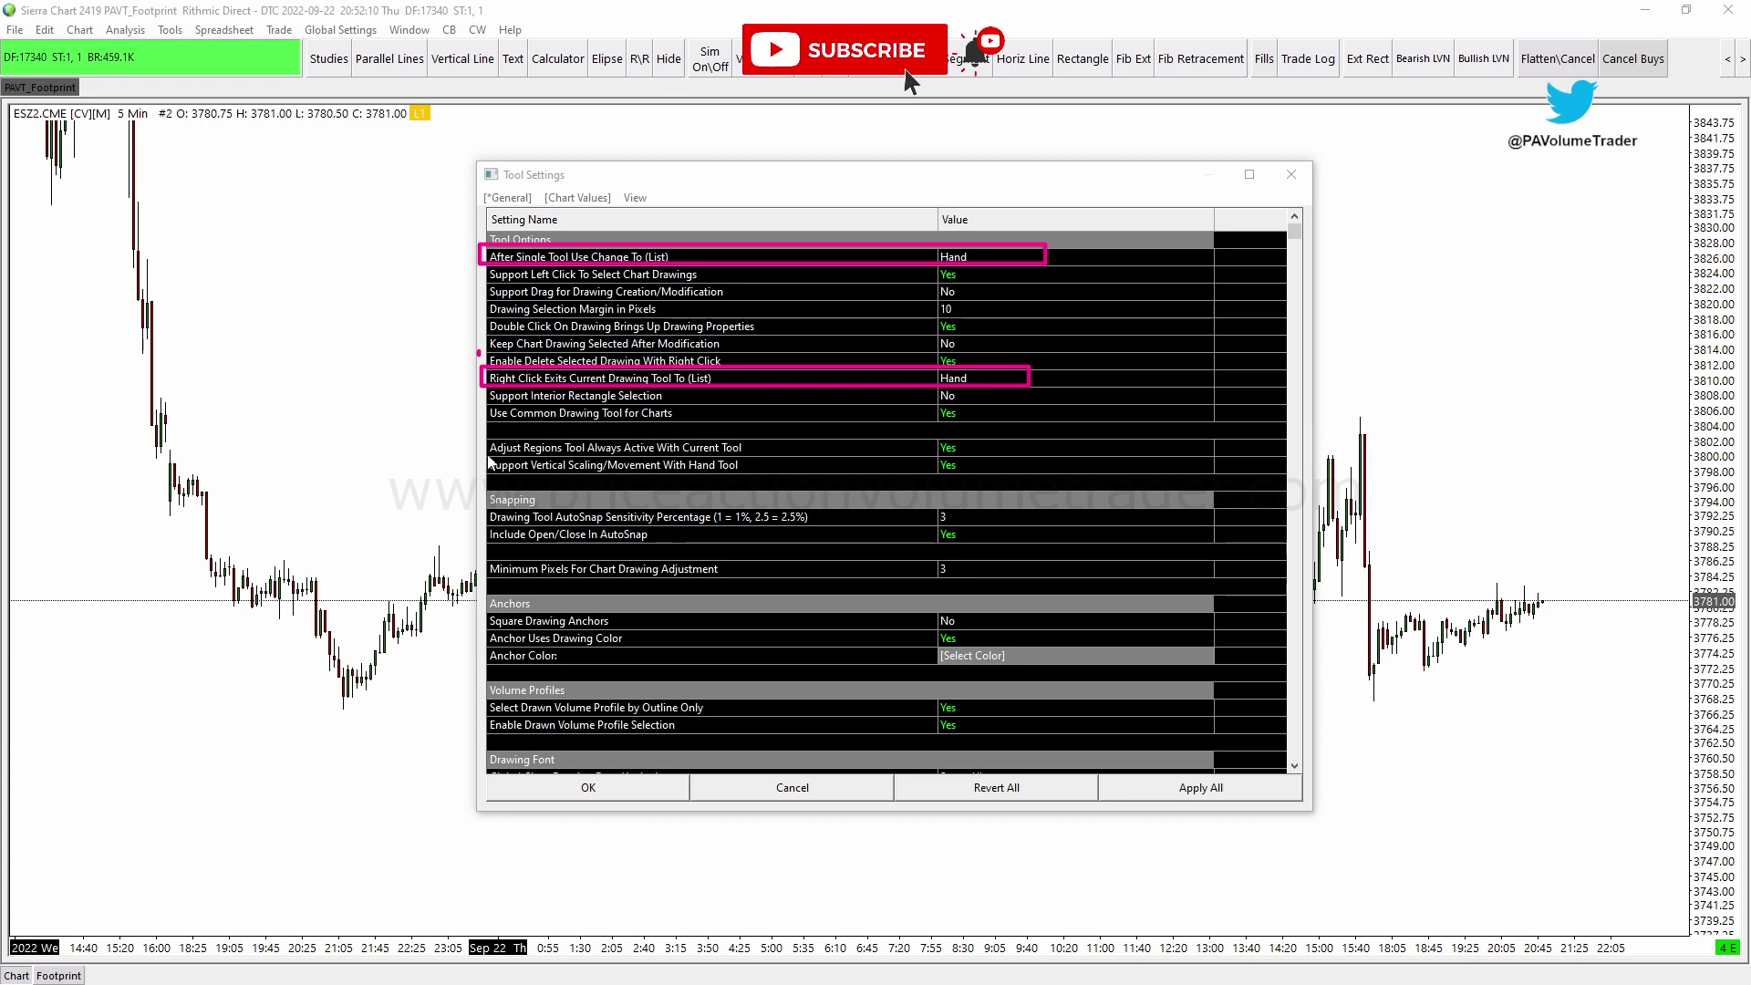
mouse_move(480, 456)
left_mouse_down()
mouse_move(547, 473)
mouse_move(1076, 481)
mouse_move(1060, 473)
left_mouse_up()
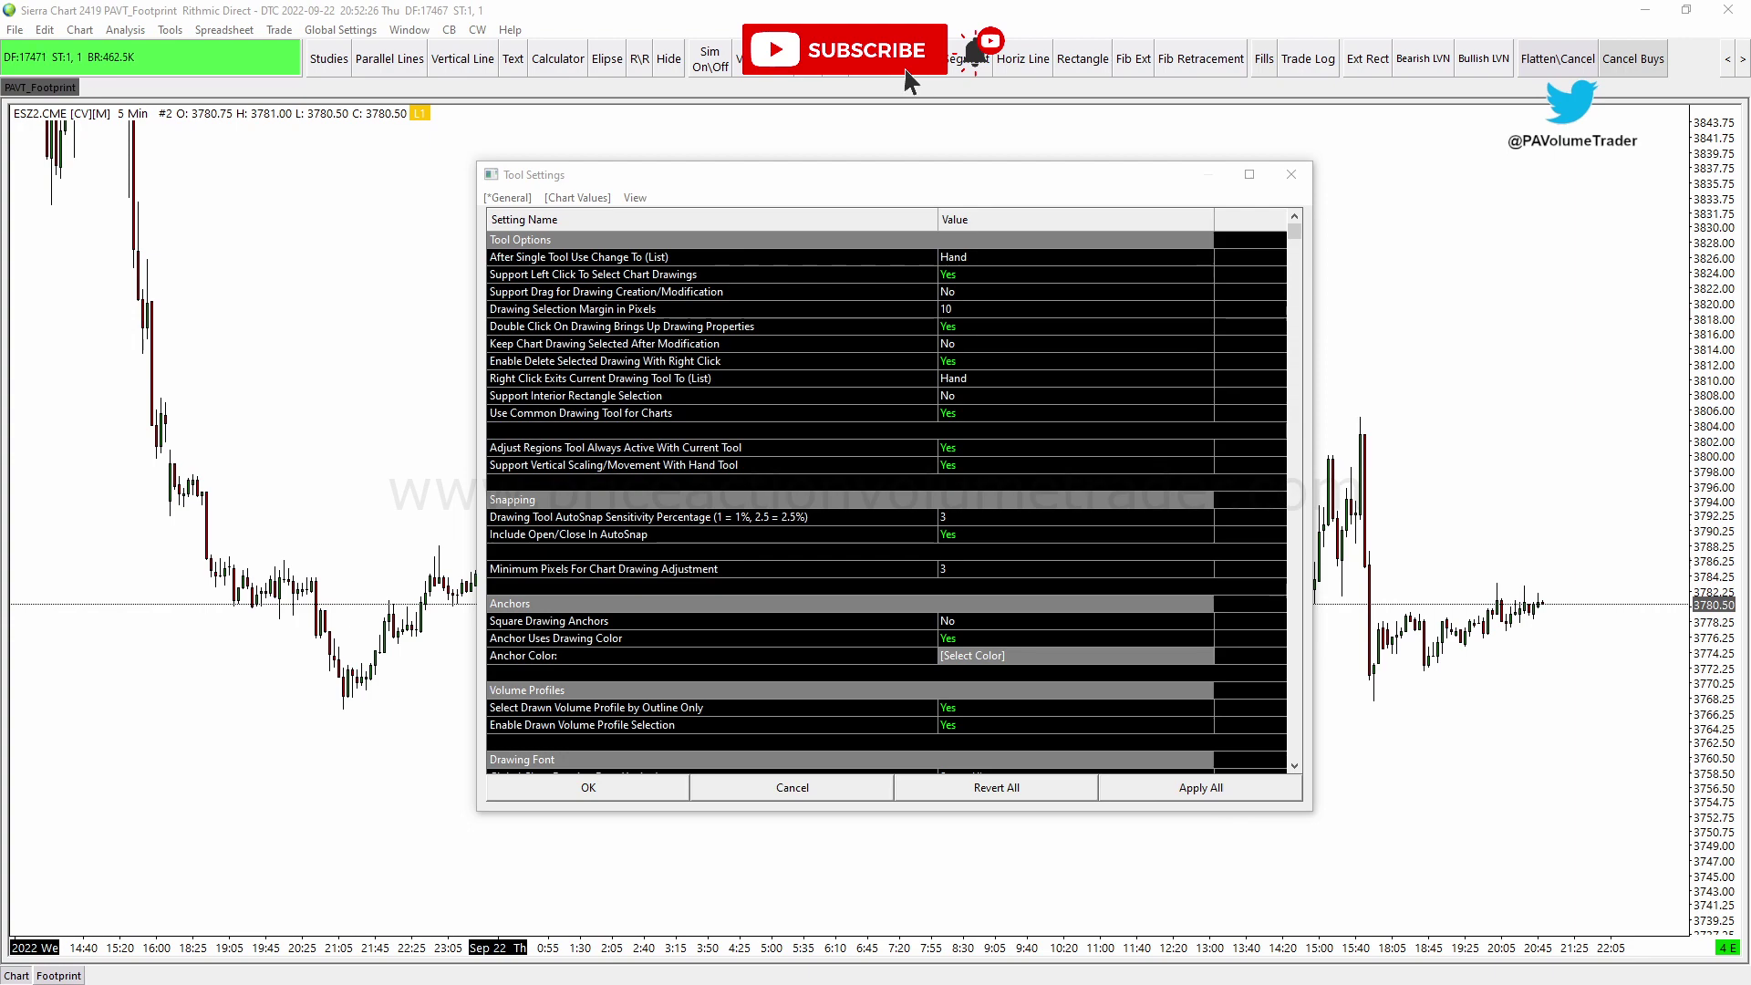
left_click(580, 787)
Move the ES chart in both directions with the Hand tool and check the scrolling and time axis behaviour
left_click_drag(1025, 373, 1265, 356)
scroll(1265, 355, "up", 4)
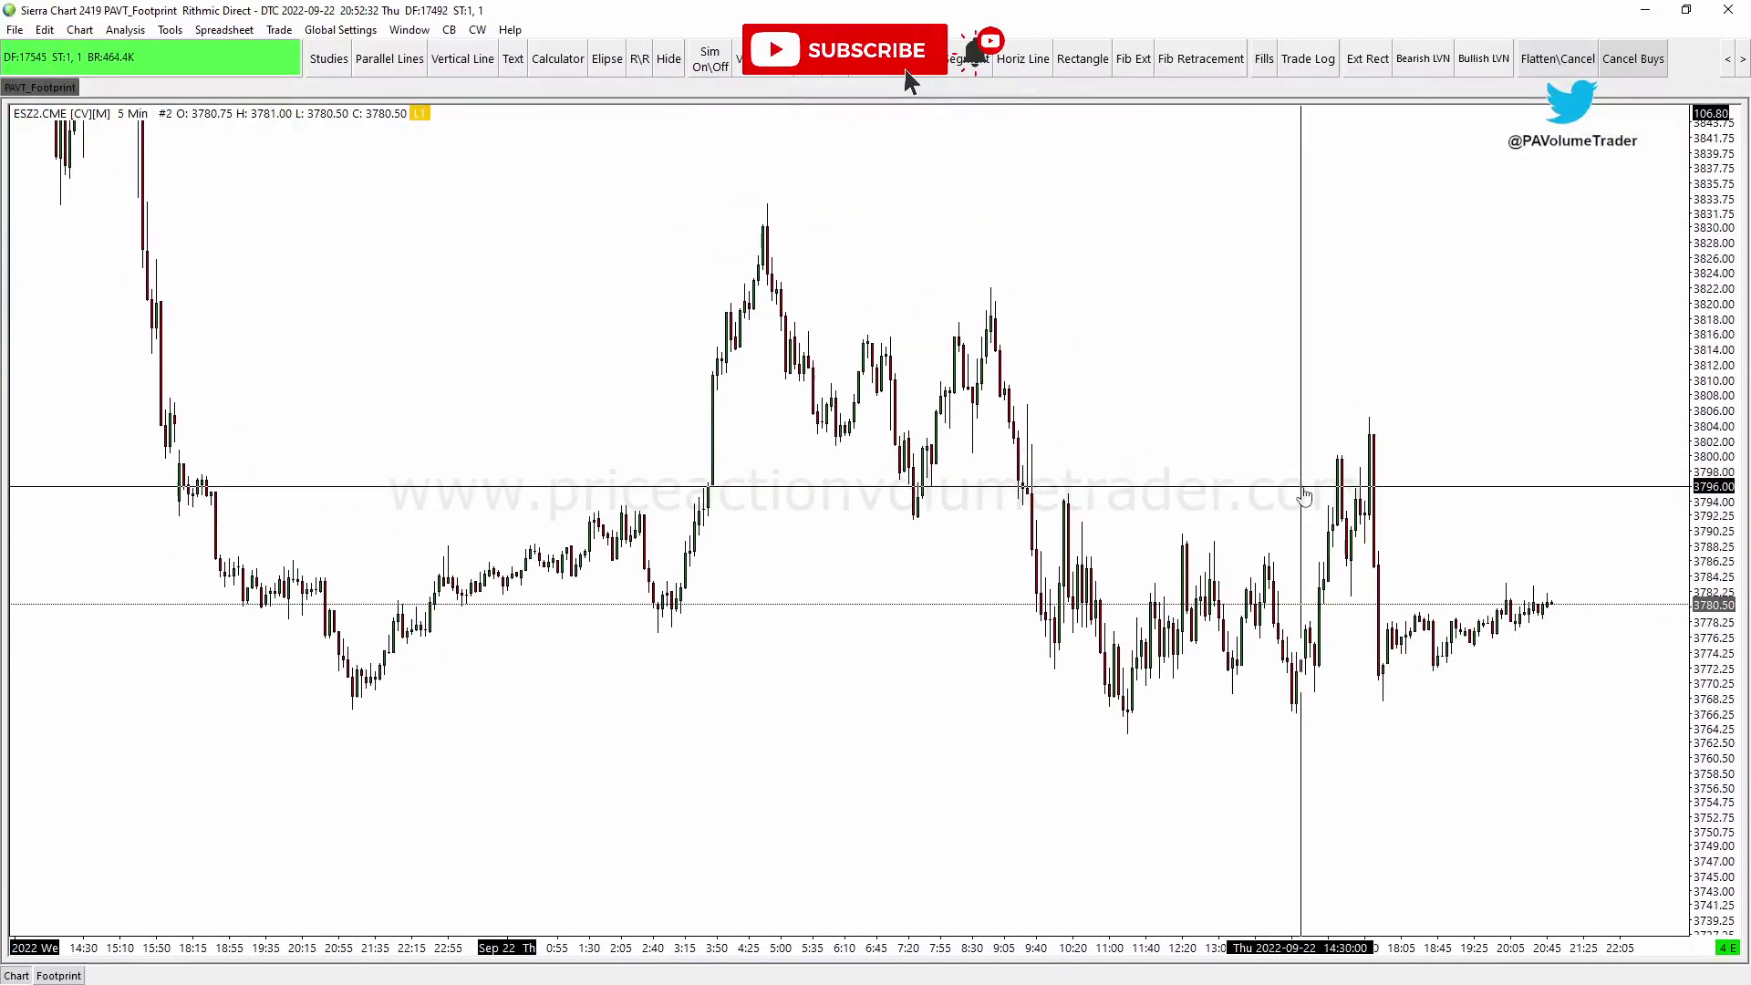
scroll(1043, 395, "down", 4)
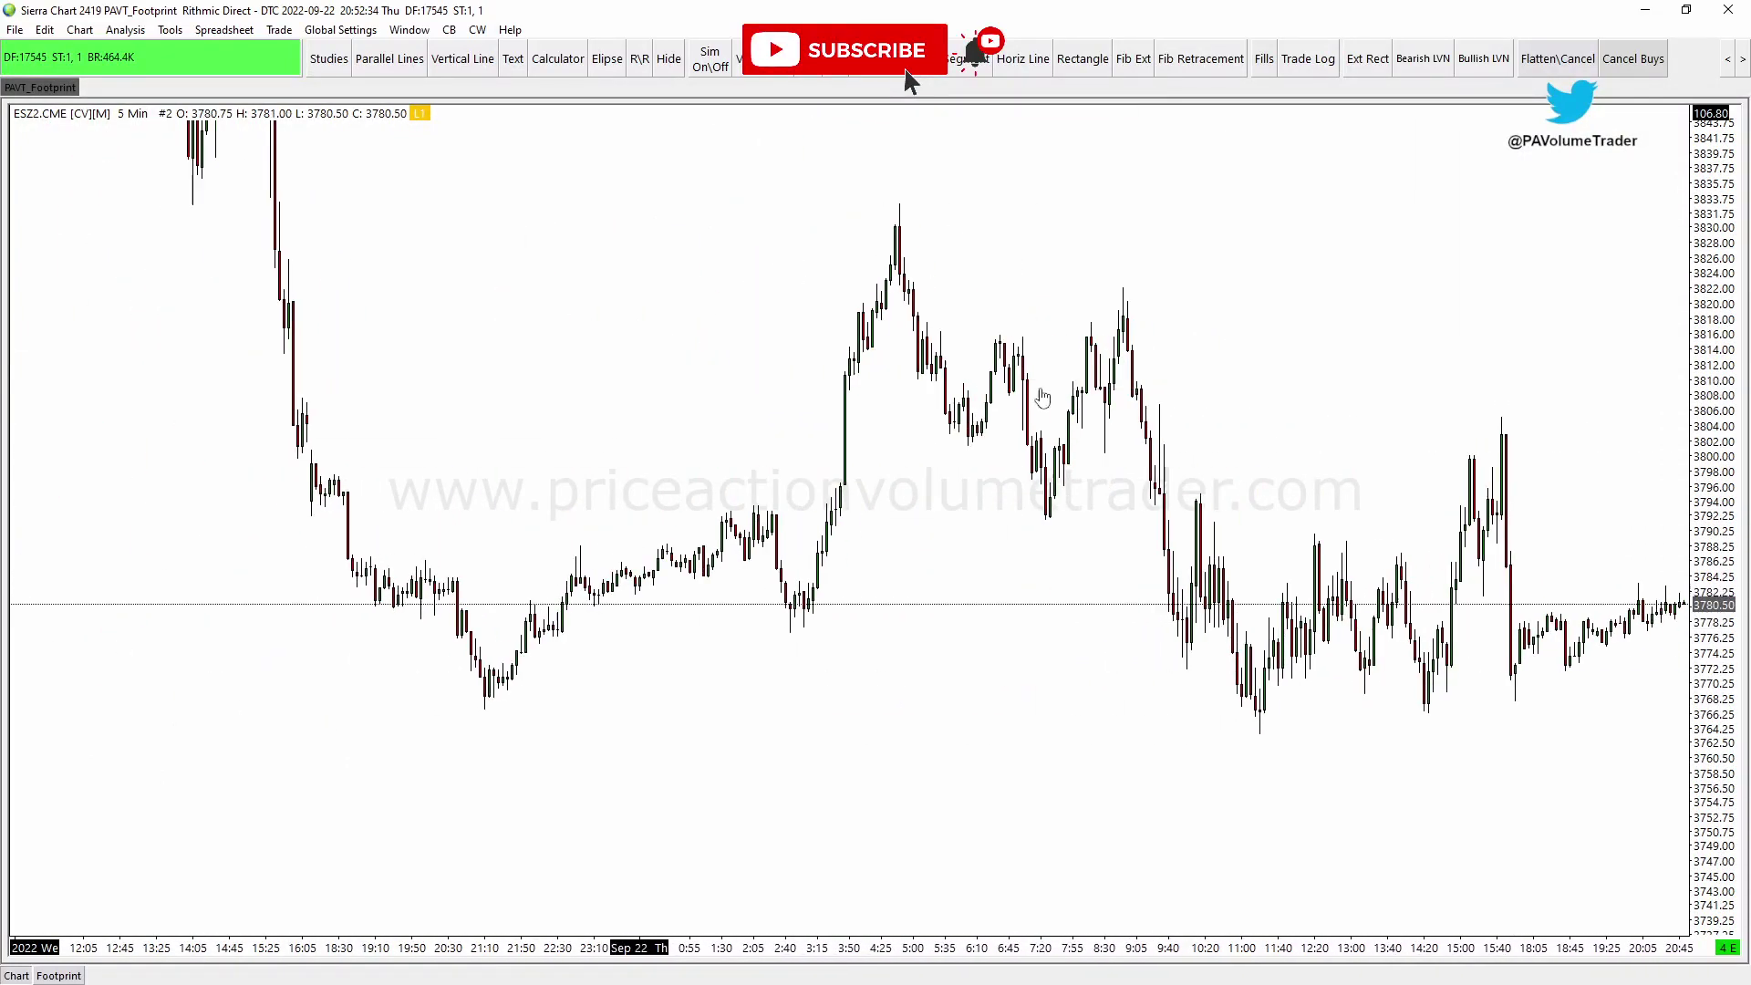
left_click_drag(1237, 356, 1264, 430)
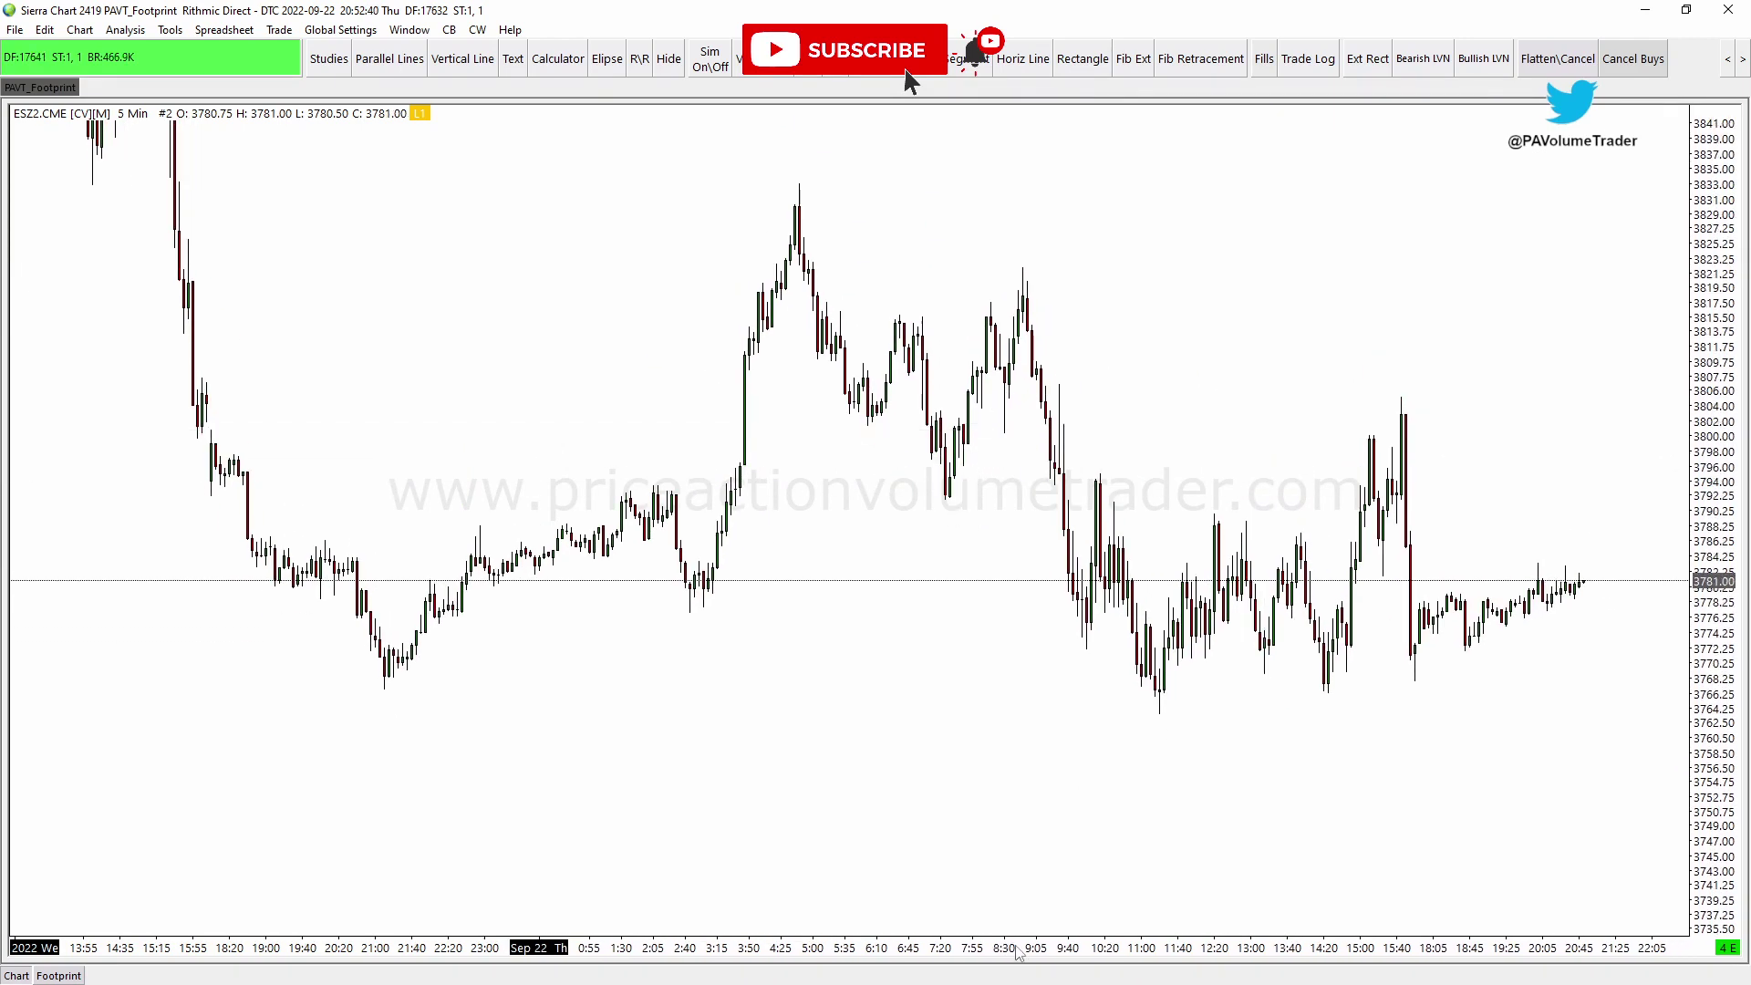
mouse_move(1021, 952)
left_mouse_down()
mouse_move(1143, 949)
mouse_move(1020, 945)
left_mouse_up()
left_click_drag(1477, 450, 1313, 418)
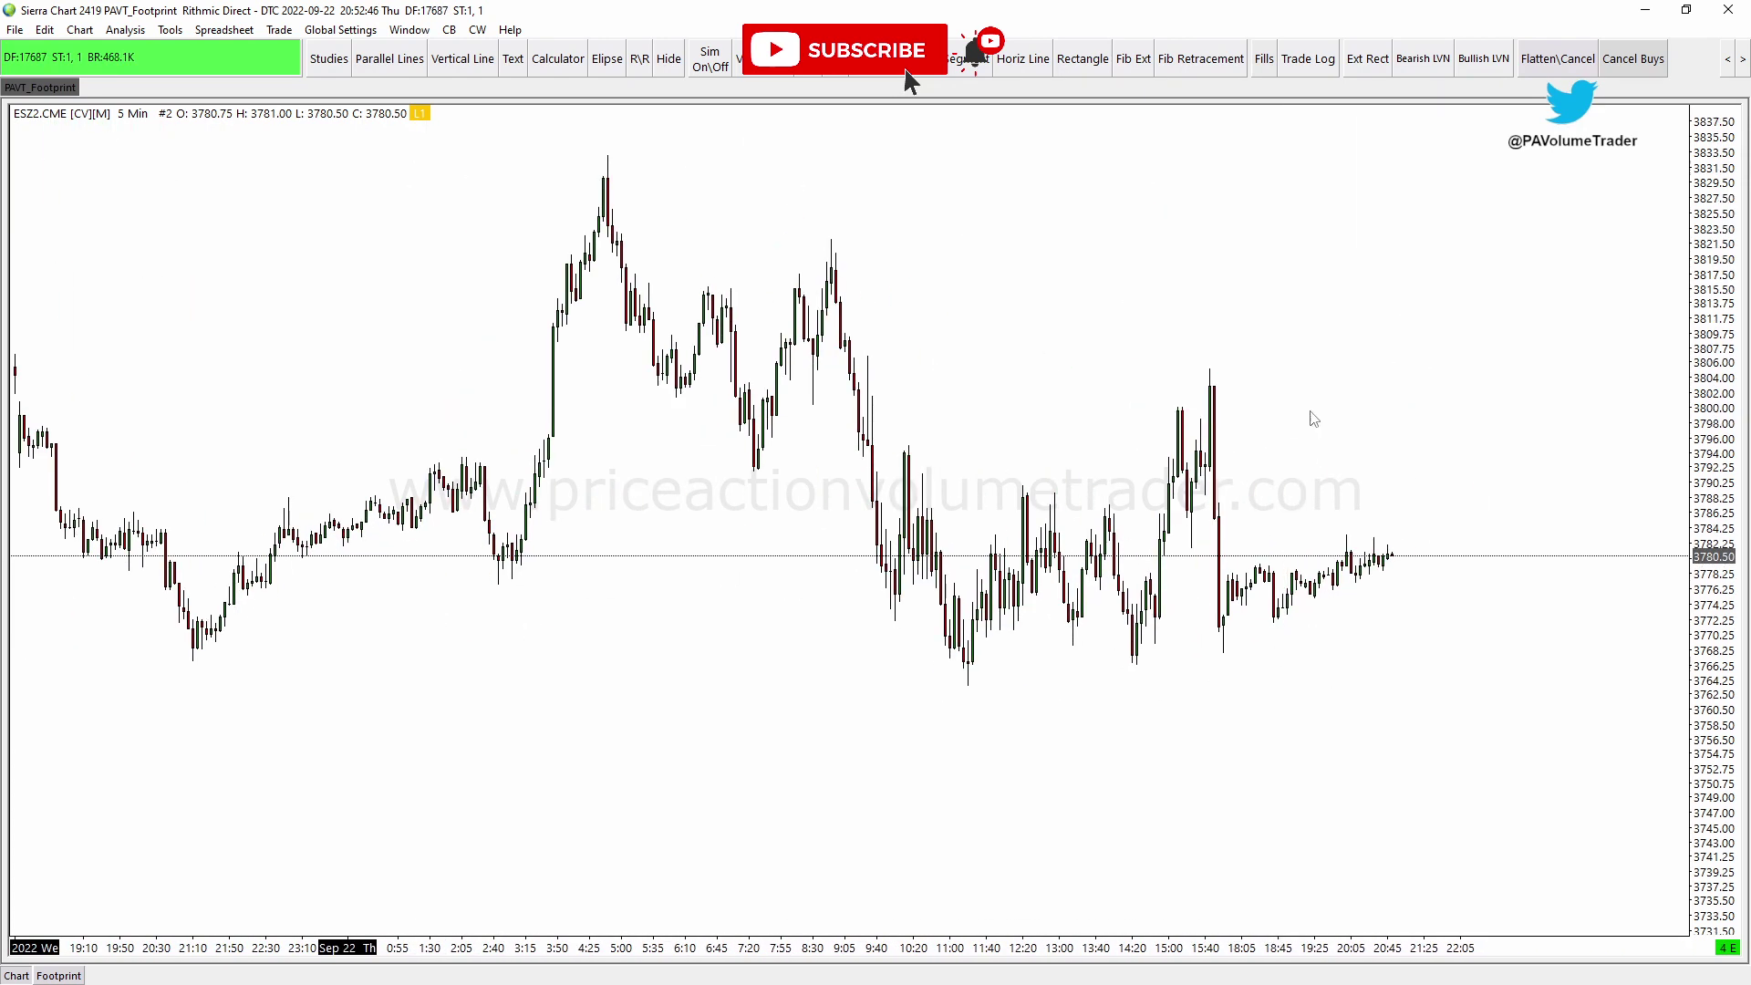
Choose Interactive Scale Range for the price axis and try stretching and compressing the ES chart's price scale
right_click(1709, 343)
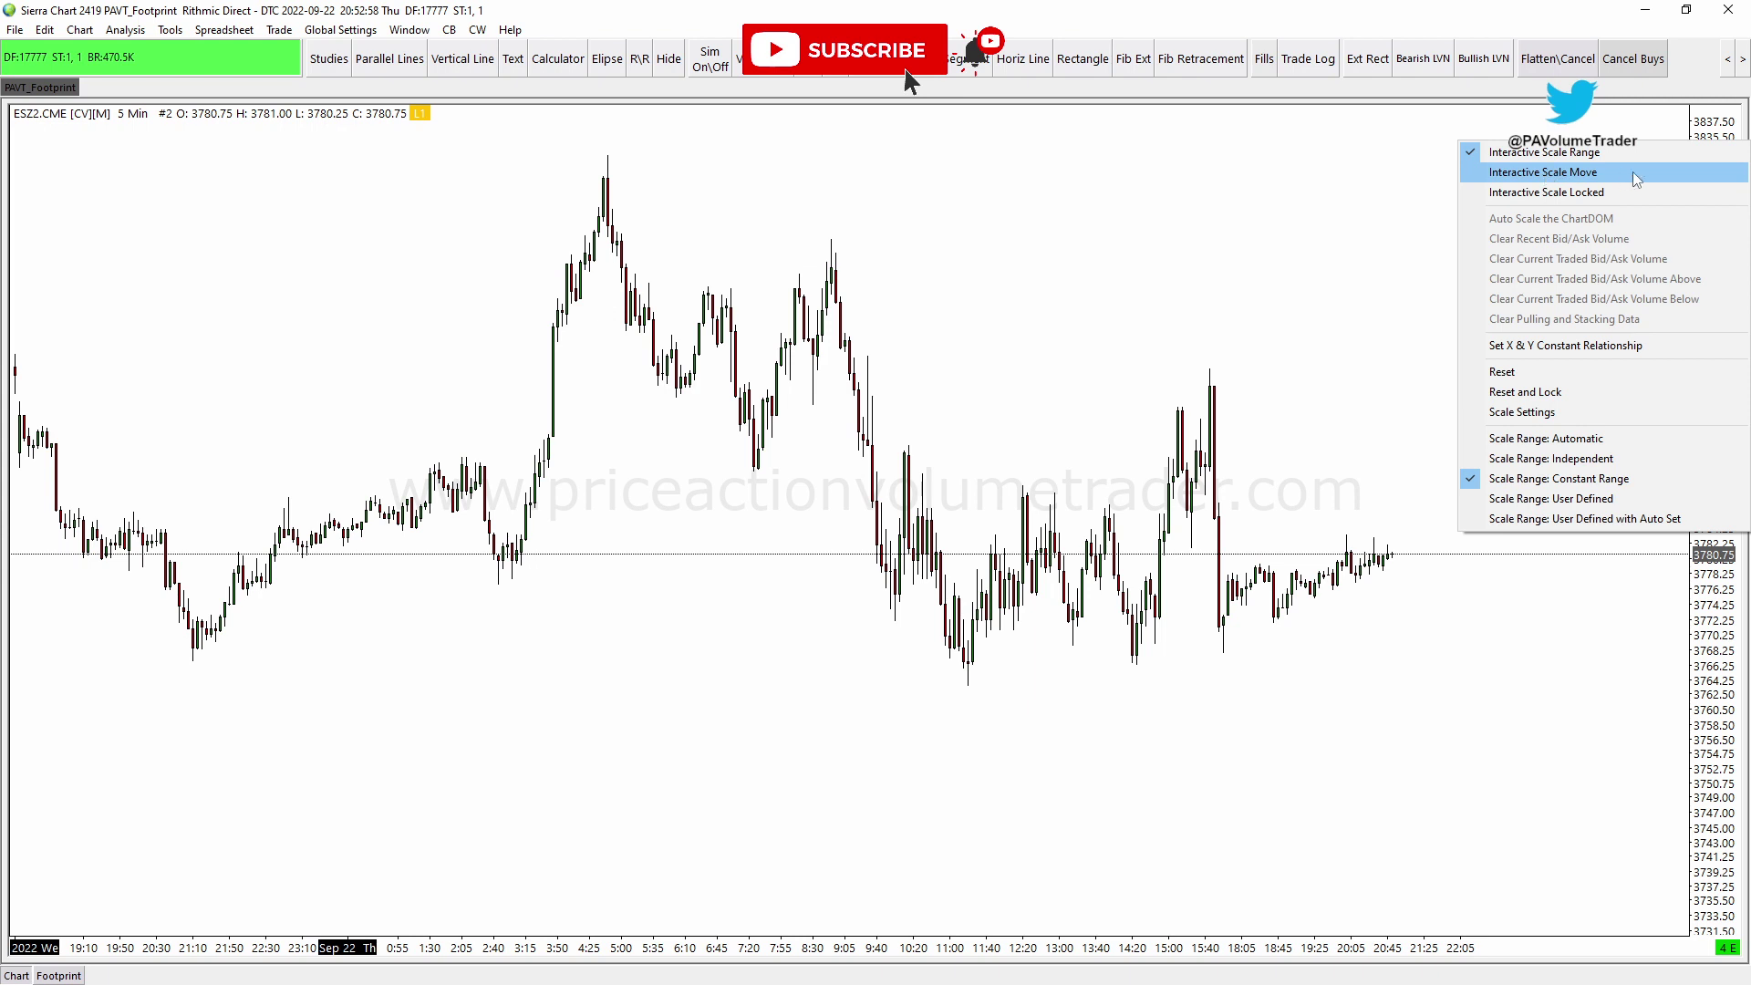
left_click(1581, 161)
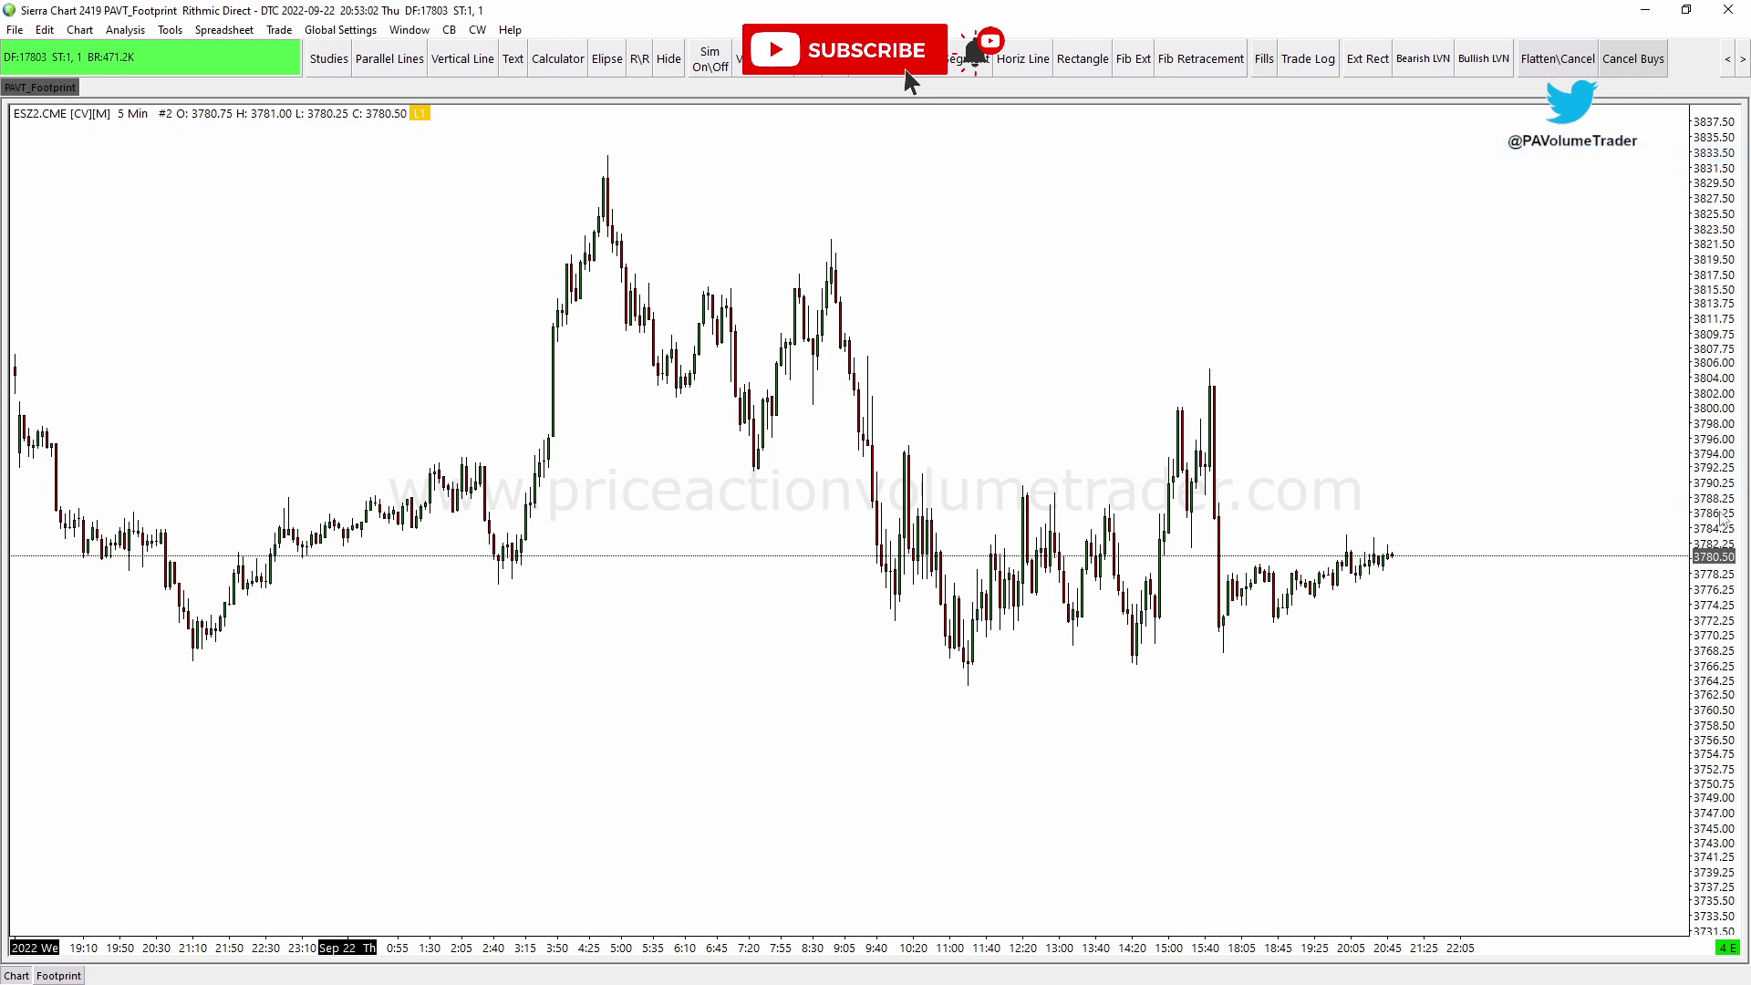
left_click_drag(1717, 511, 1721, 422)
left_click_drag(1718, 381, 1718, 510)
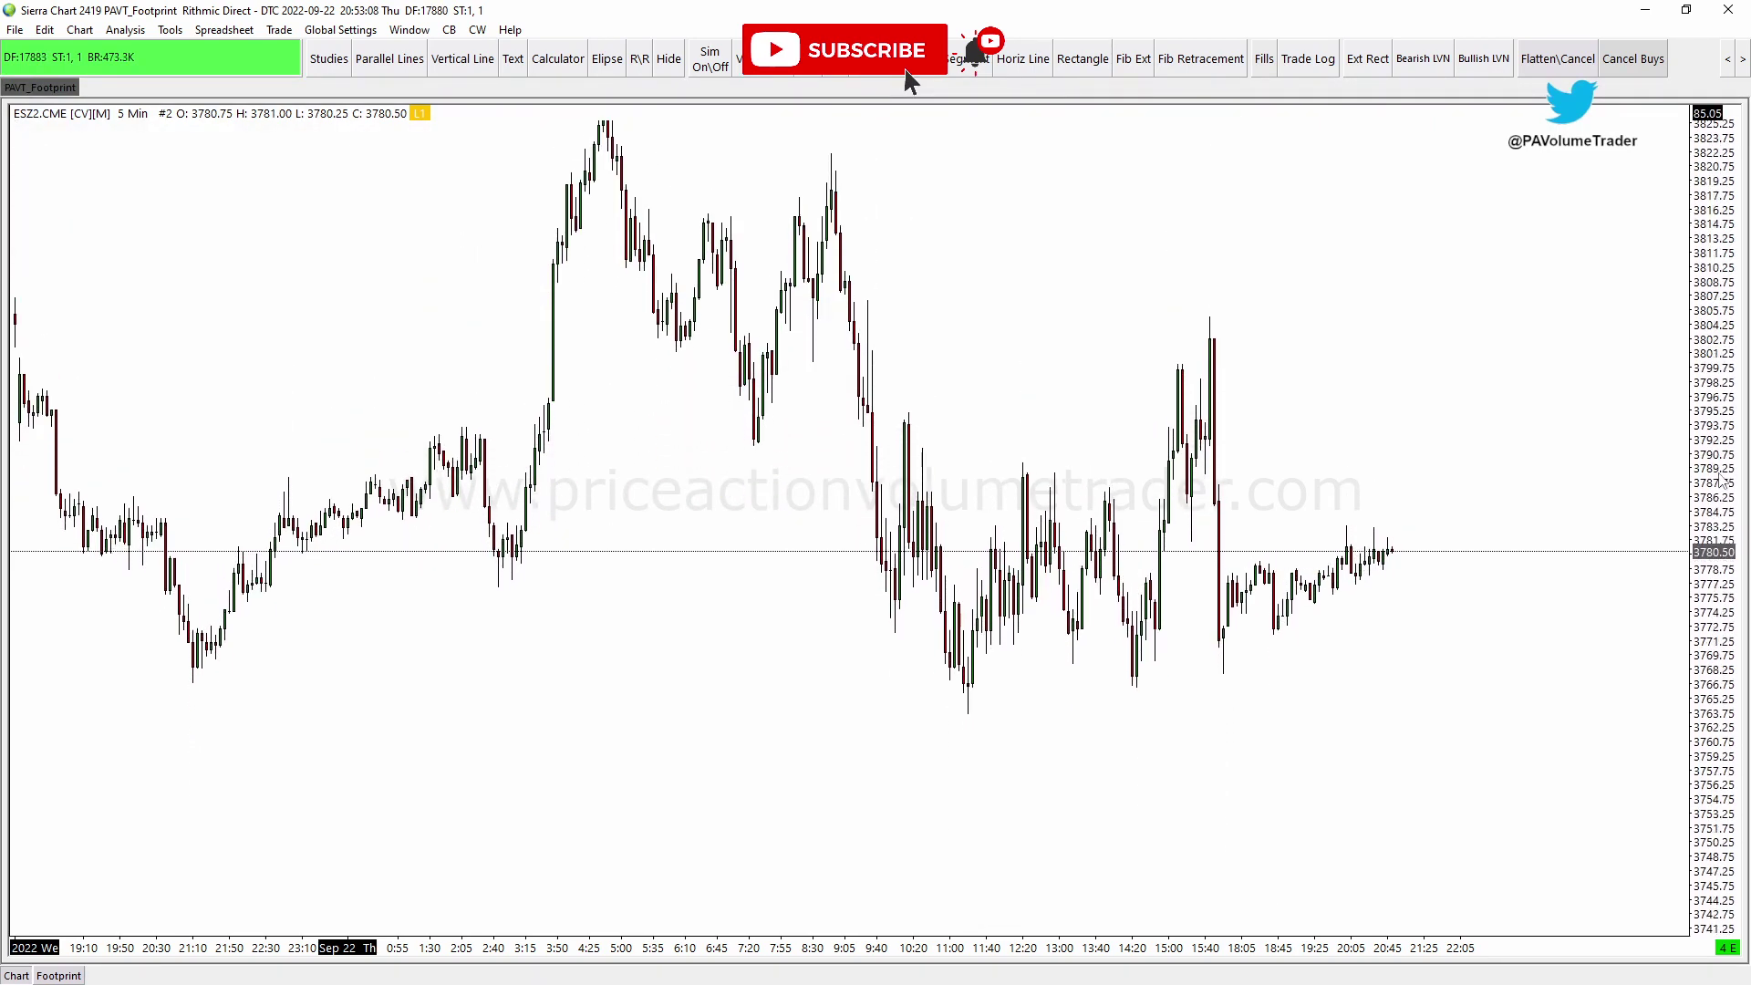
Switch the price axis to Interactive Scale Move and shift the price scale so the bars move up
right_click(1711, 364)
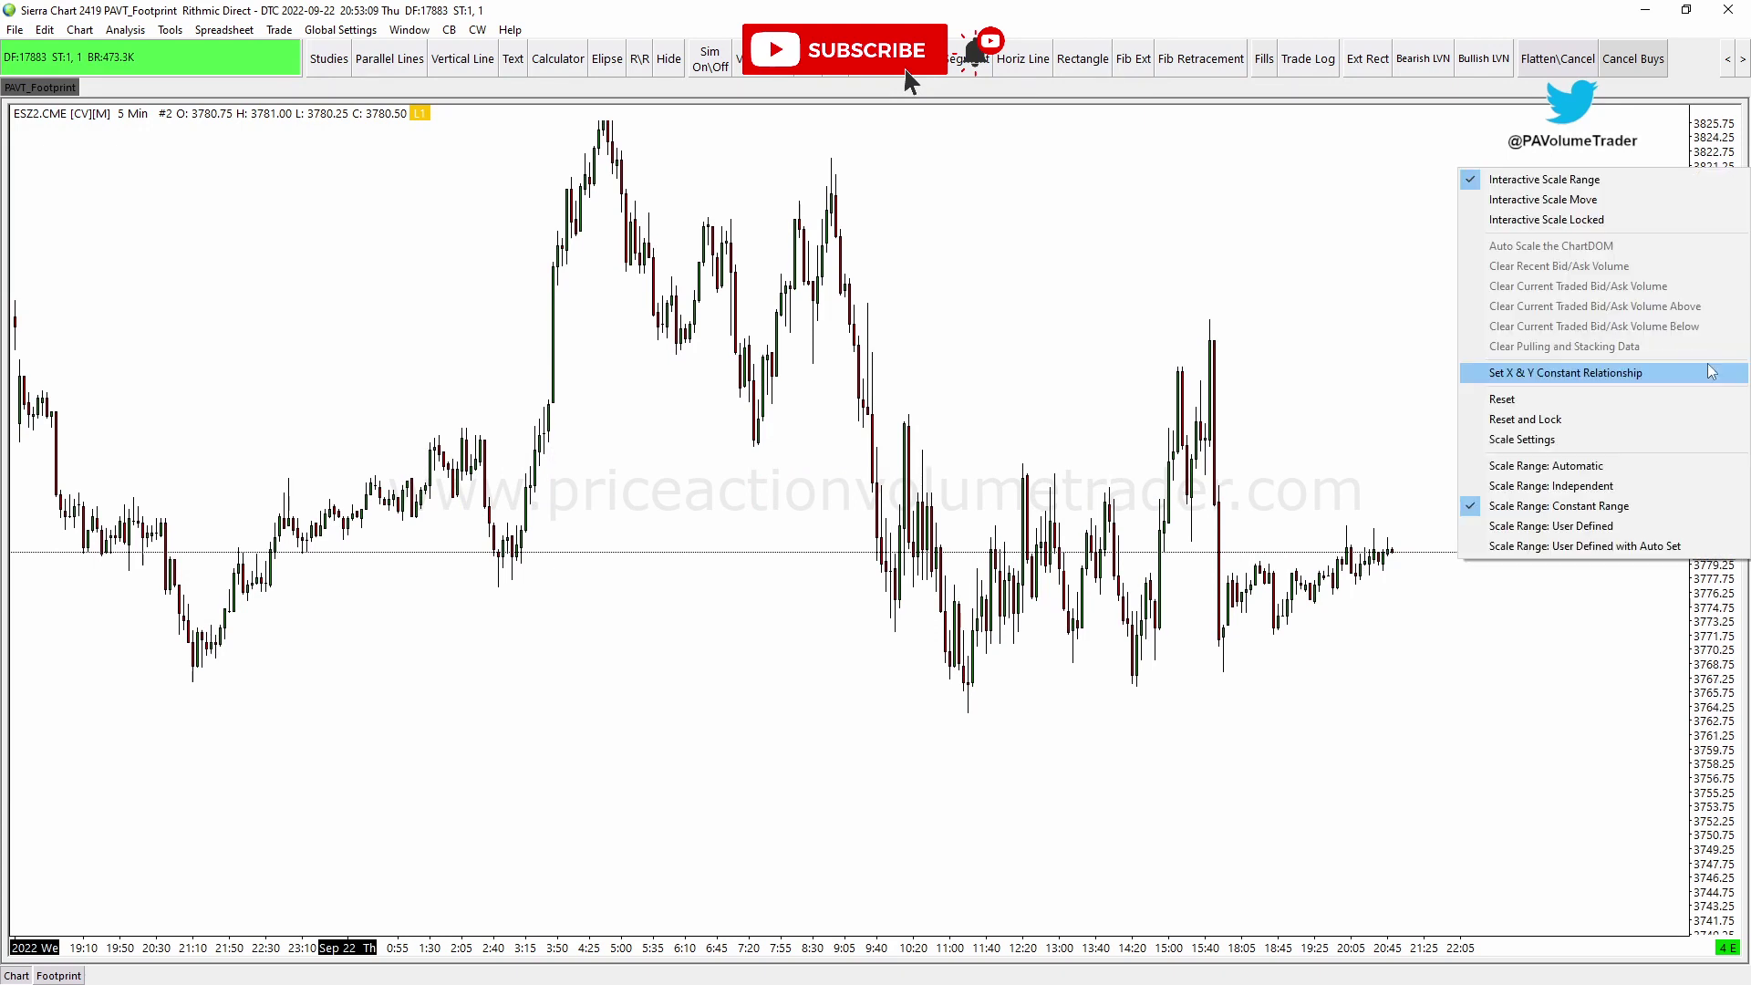
left_click(1550, 198)
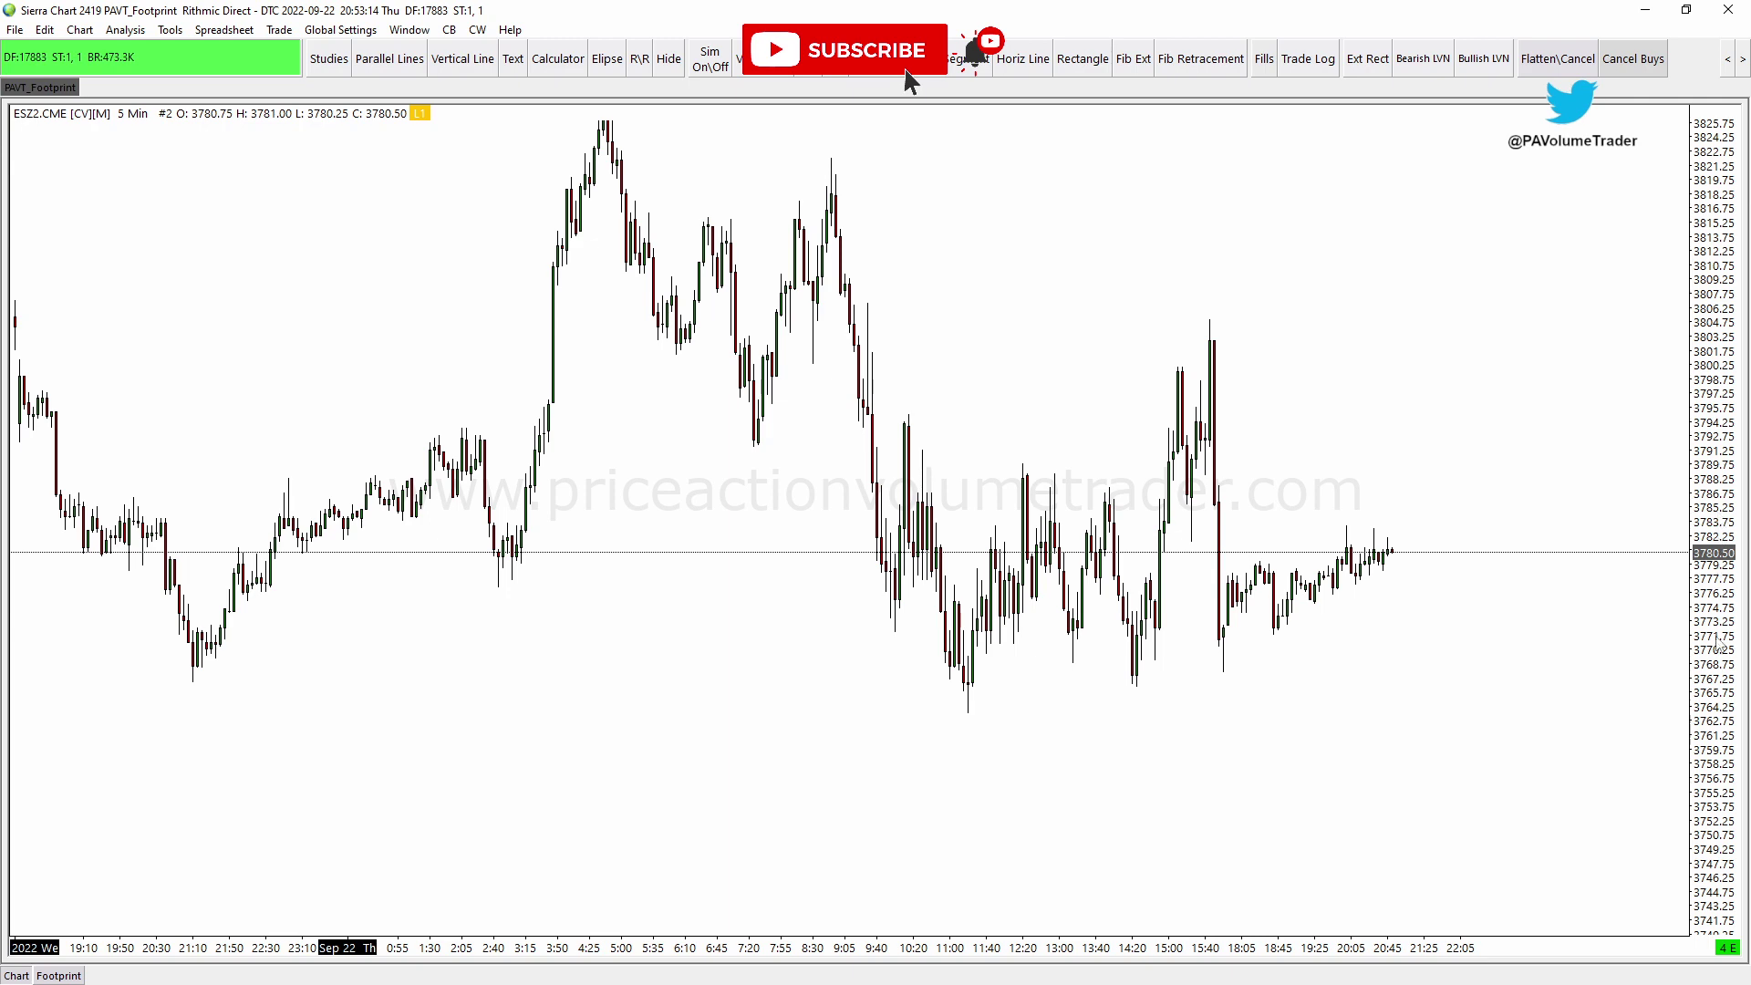
left_click_drag(1717, 643, 1730, 602)
Switch the price axis to Interactive Scale Locked and try moving the ES chart with the Hand tool
right_click(1718, 208)
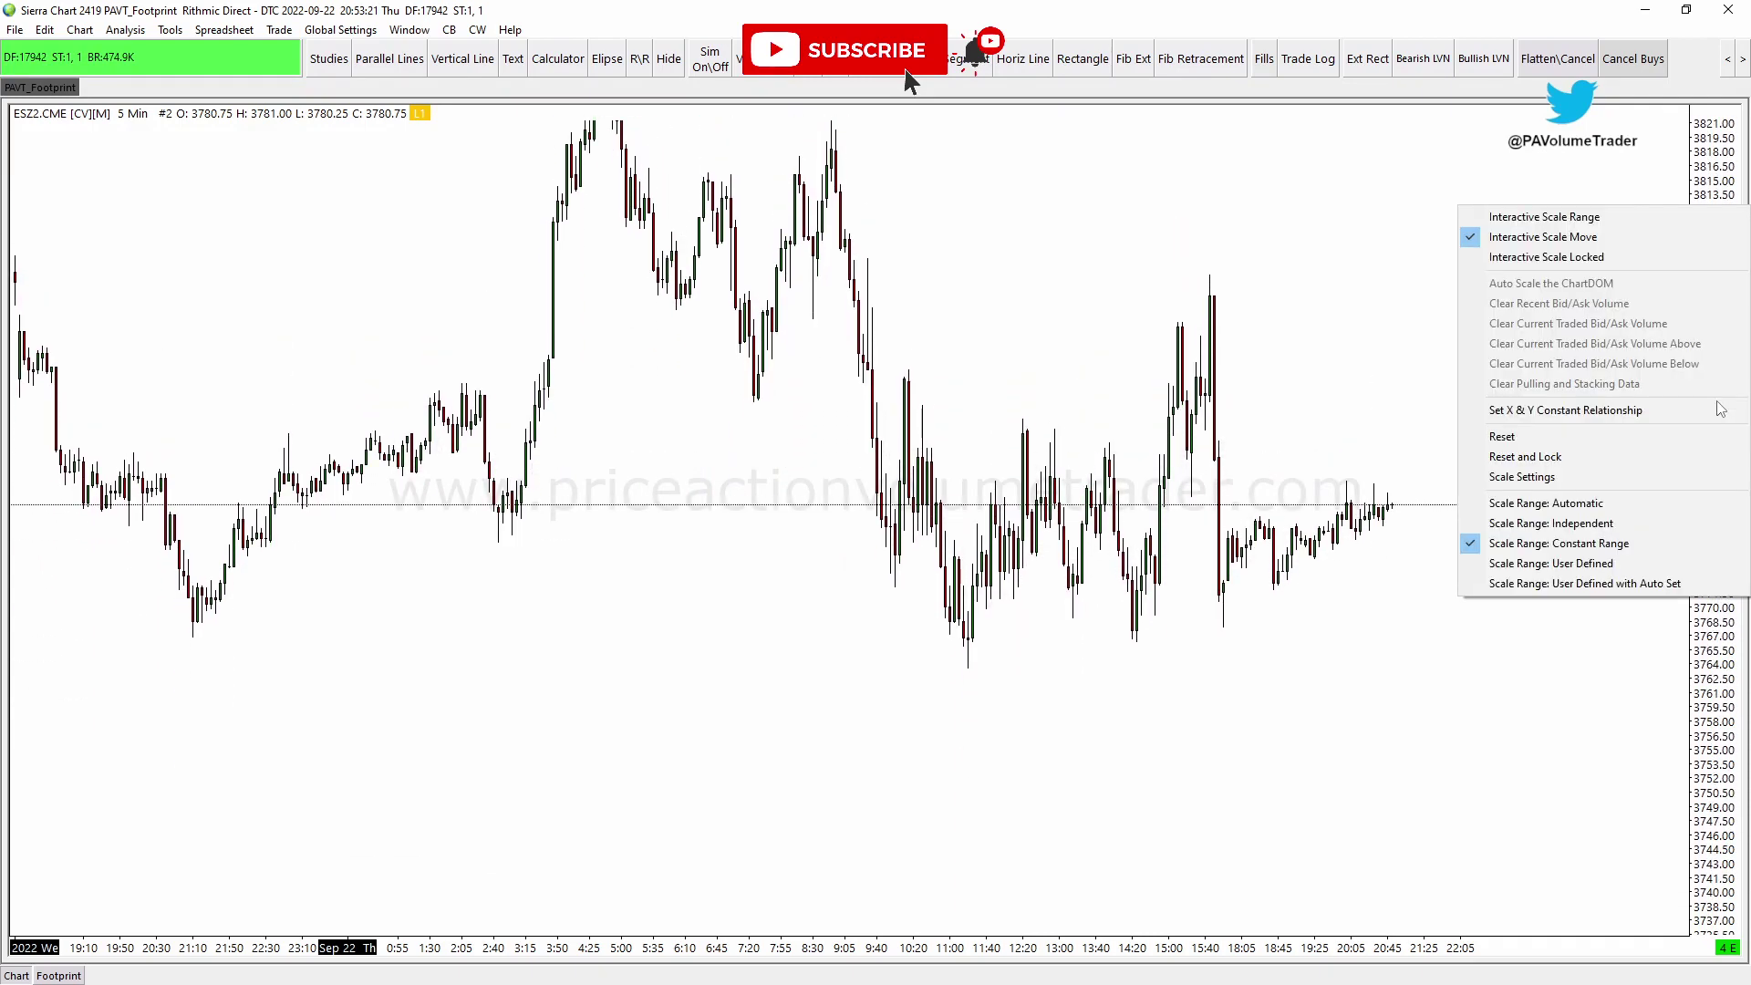
left_click(1569, 260)
left_click_drag(1603, 538, 1505, 465)
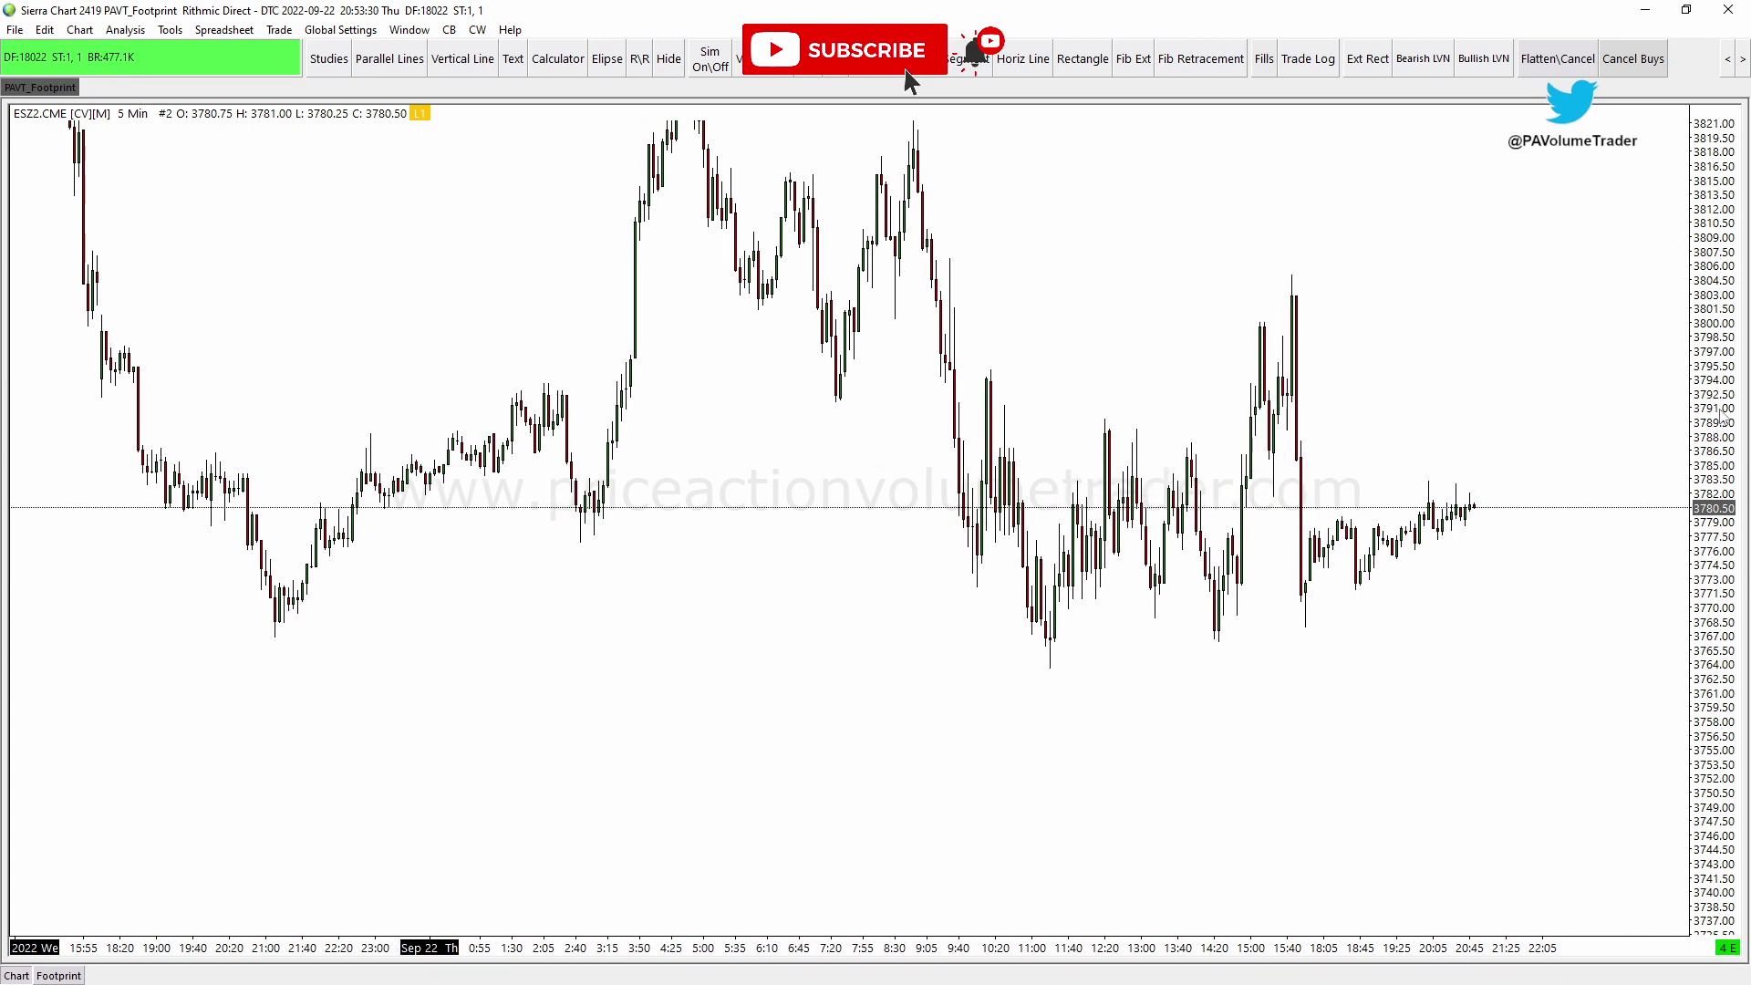
Set the price axis back to Interactive Scale Range, move the chart, and compress and stretch its price scale
right_click(1712, 189)
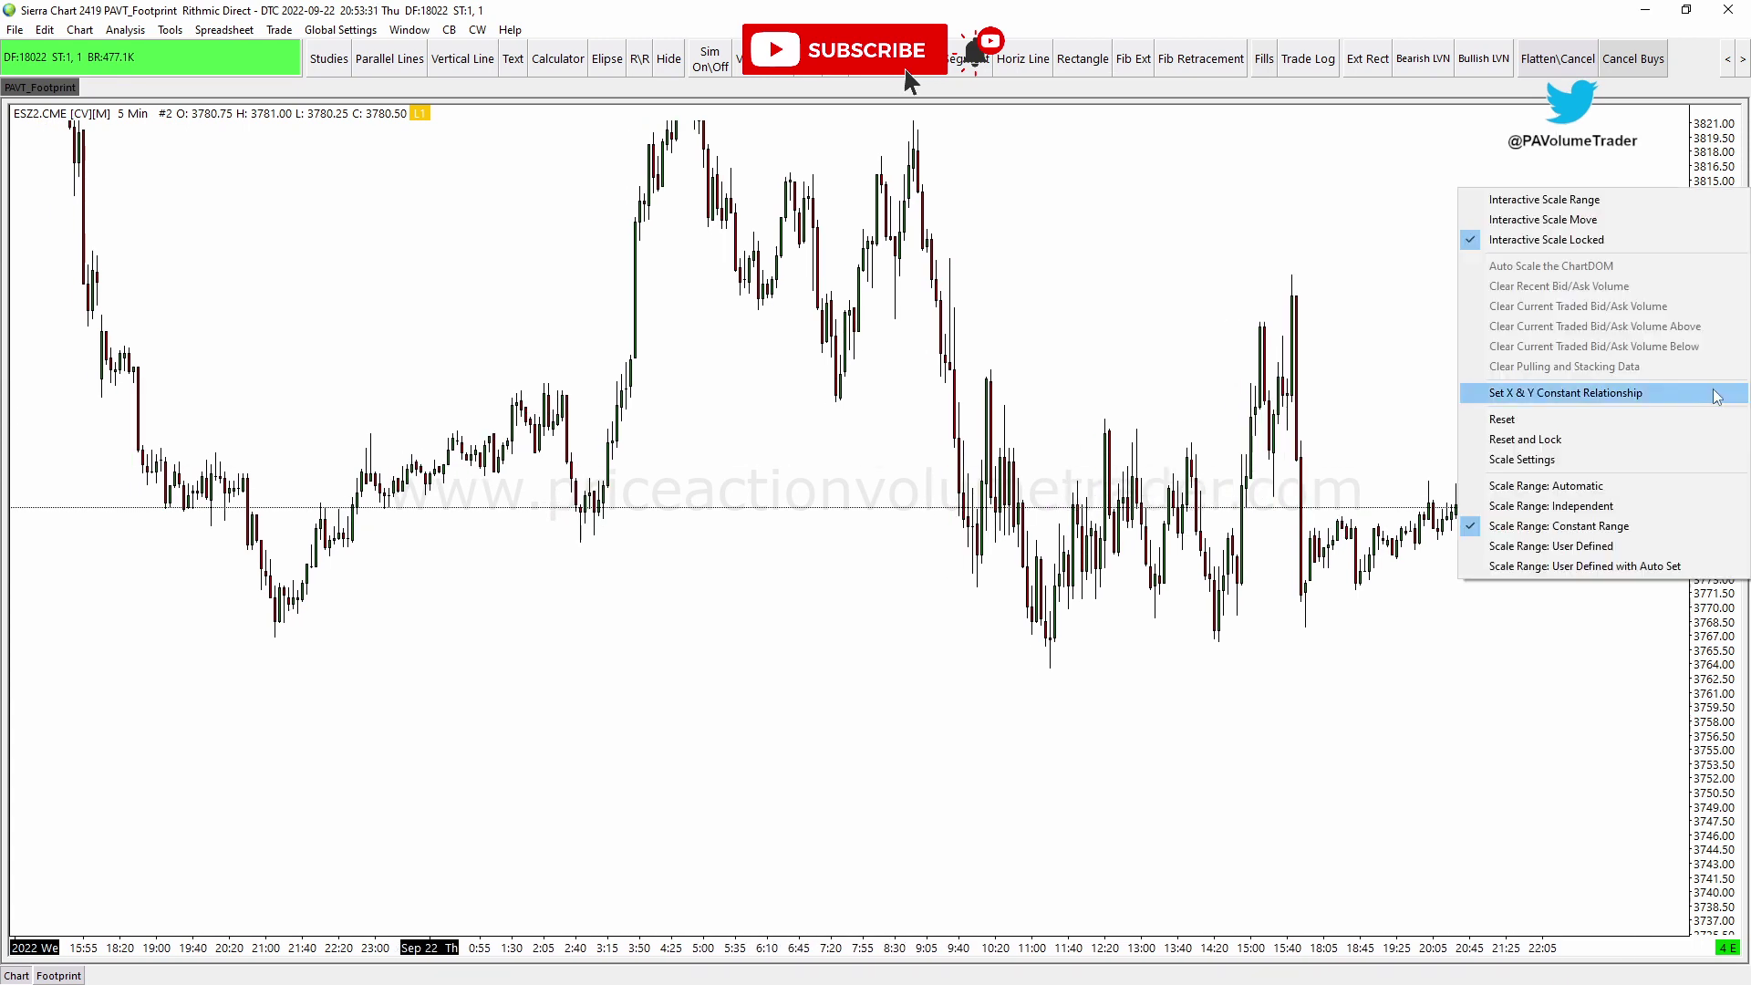
left_click(1586, 200)
left_click_drag(1563, 340, 1605, 438)
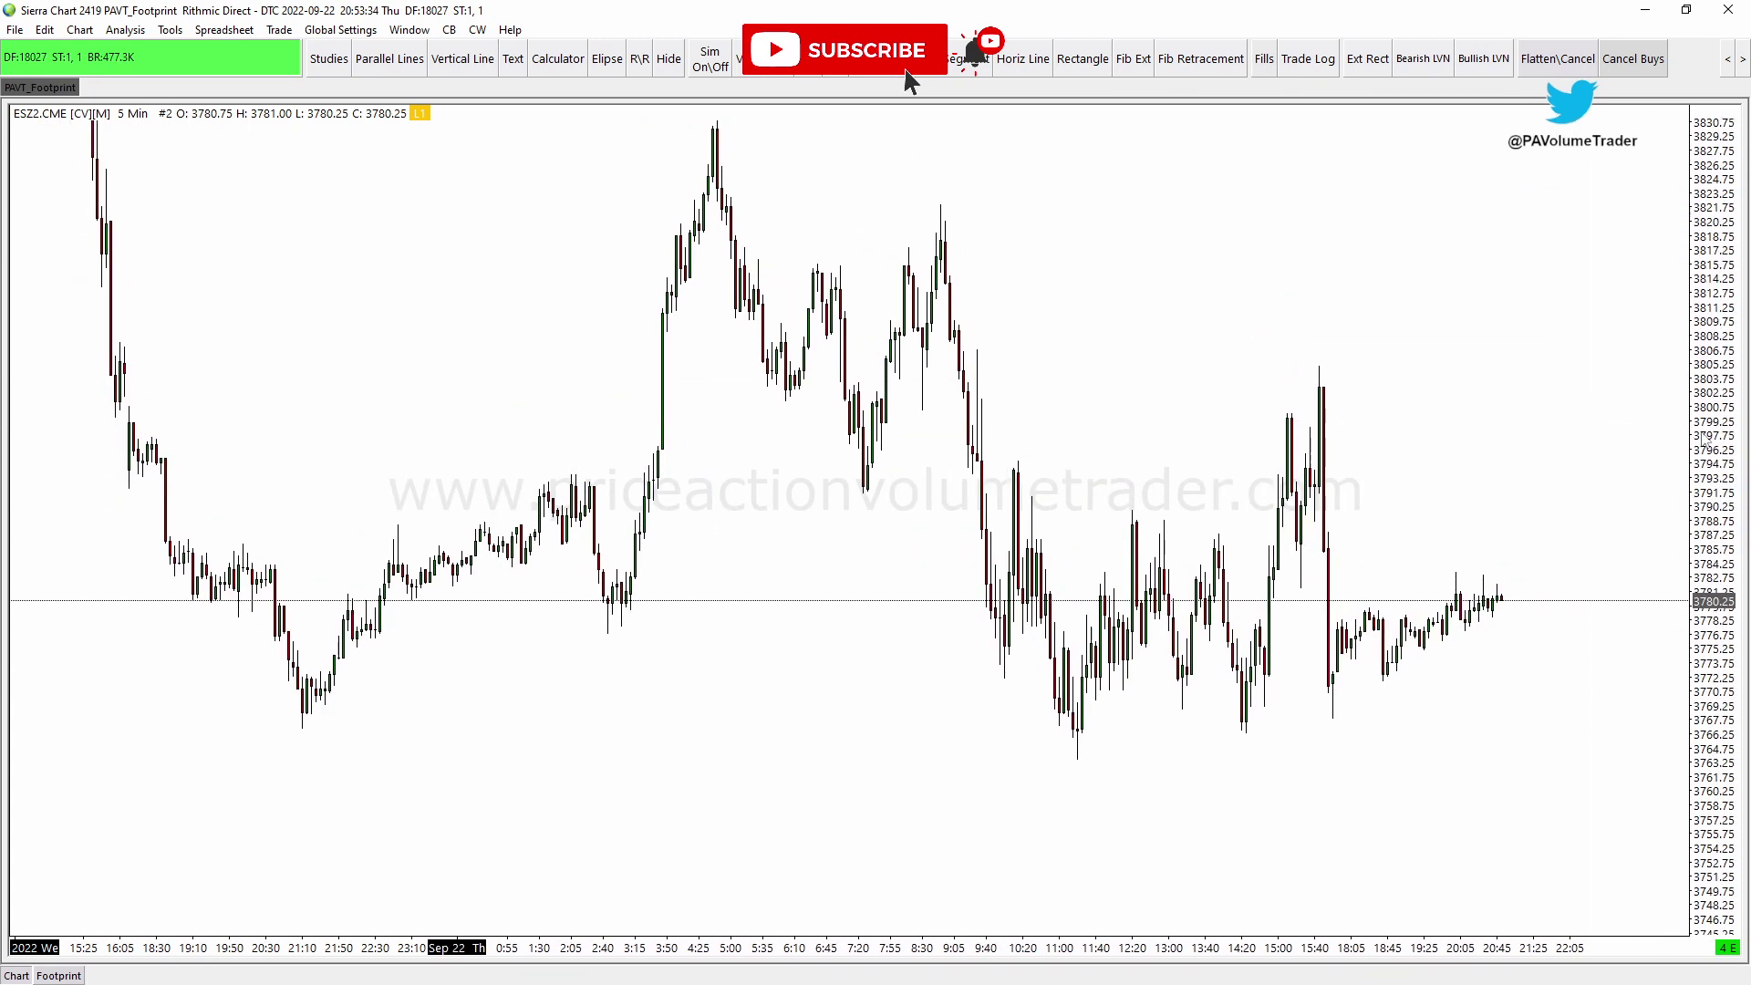
left_click_drag(1706, 412, 1712, 354)
mouse_move(1560, 375)
left_mouse_down()
mouse_move(1578, 412)
mouse_move(1579, 382)
left_mouse_up()
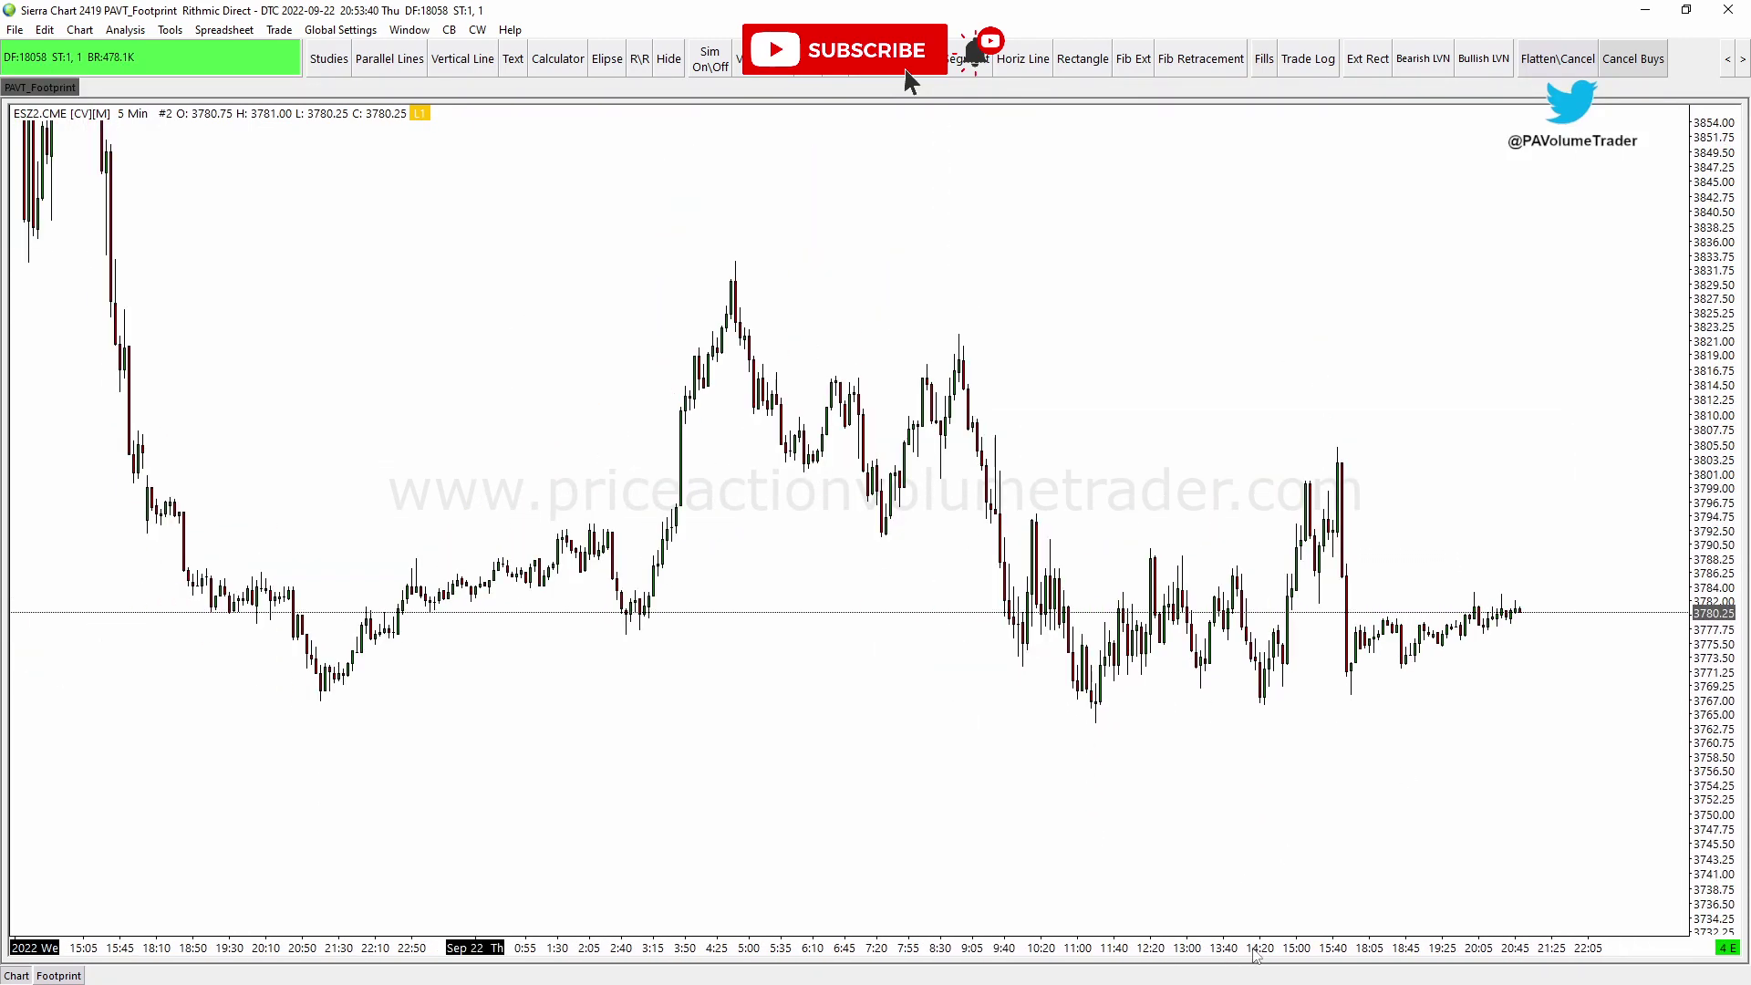
mouse_move(1191, 486)
left_mouse_down()
mouse_move(1180, 446)
mouse_move(1182, 482)
left_mouse_up()
left_click_drag(1704, 437, 1703, 492)
left_click_drag(1572, 388, 1579, 389)
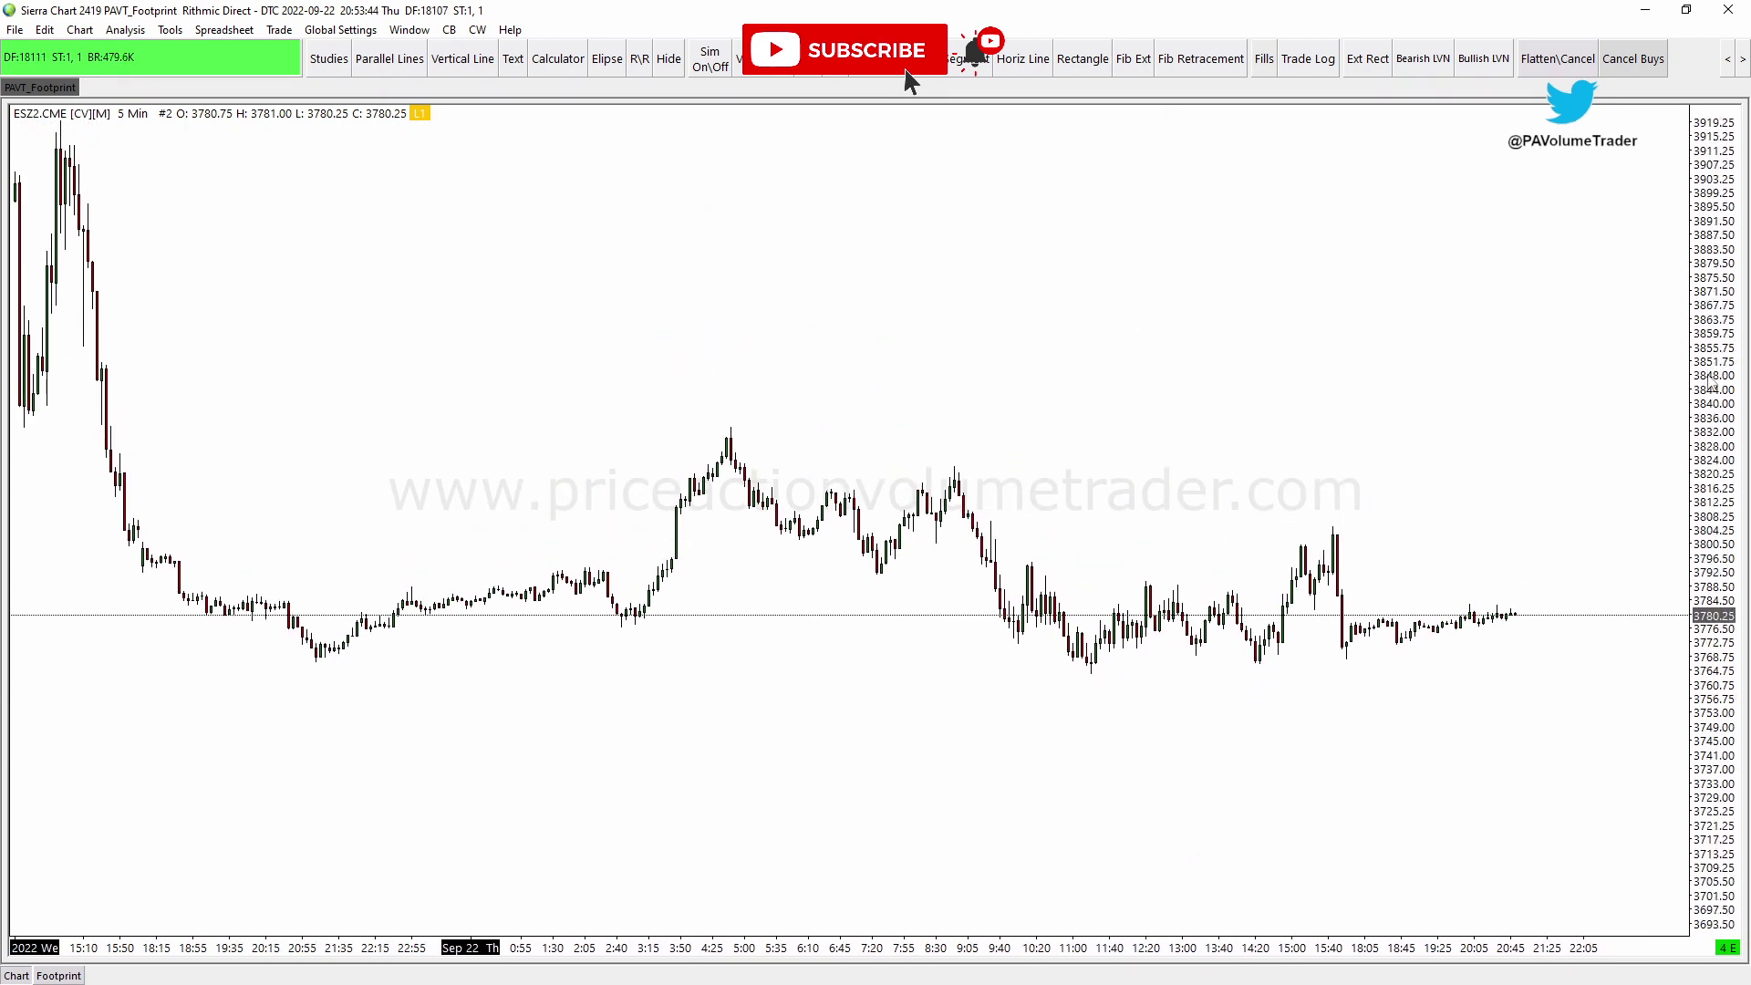
left_click_drag(1713, 374, 1712, 301)
In the Chart Values tool settings, set Action When Other Tools Selected to Always Enabled When Using Other Tools, apply, and close the settings
left_click(340, 29)
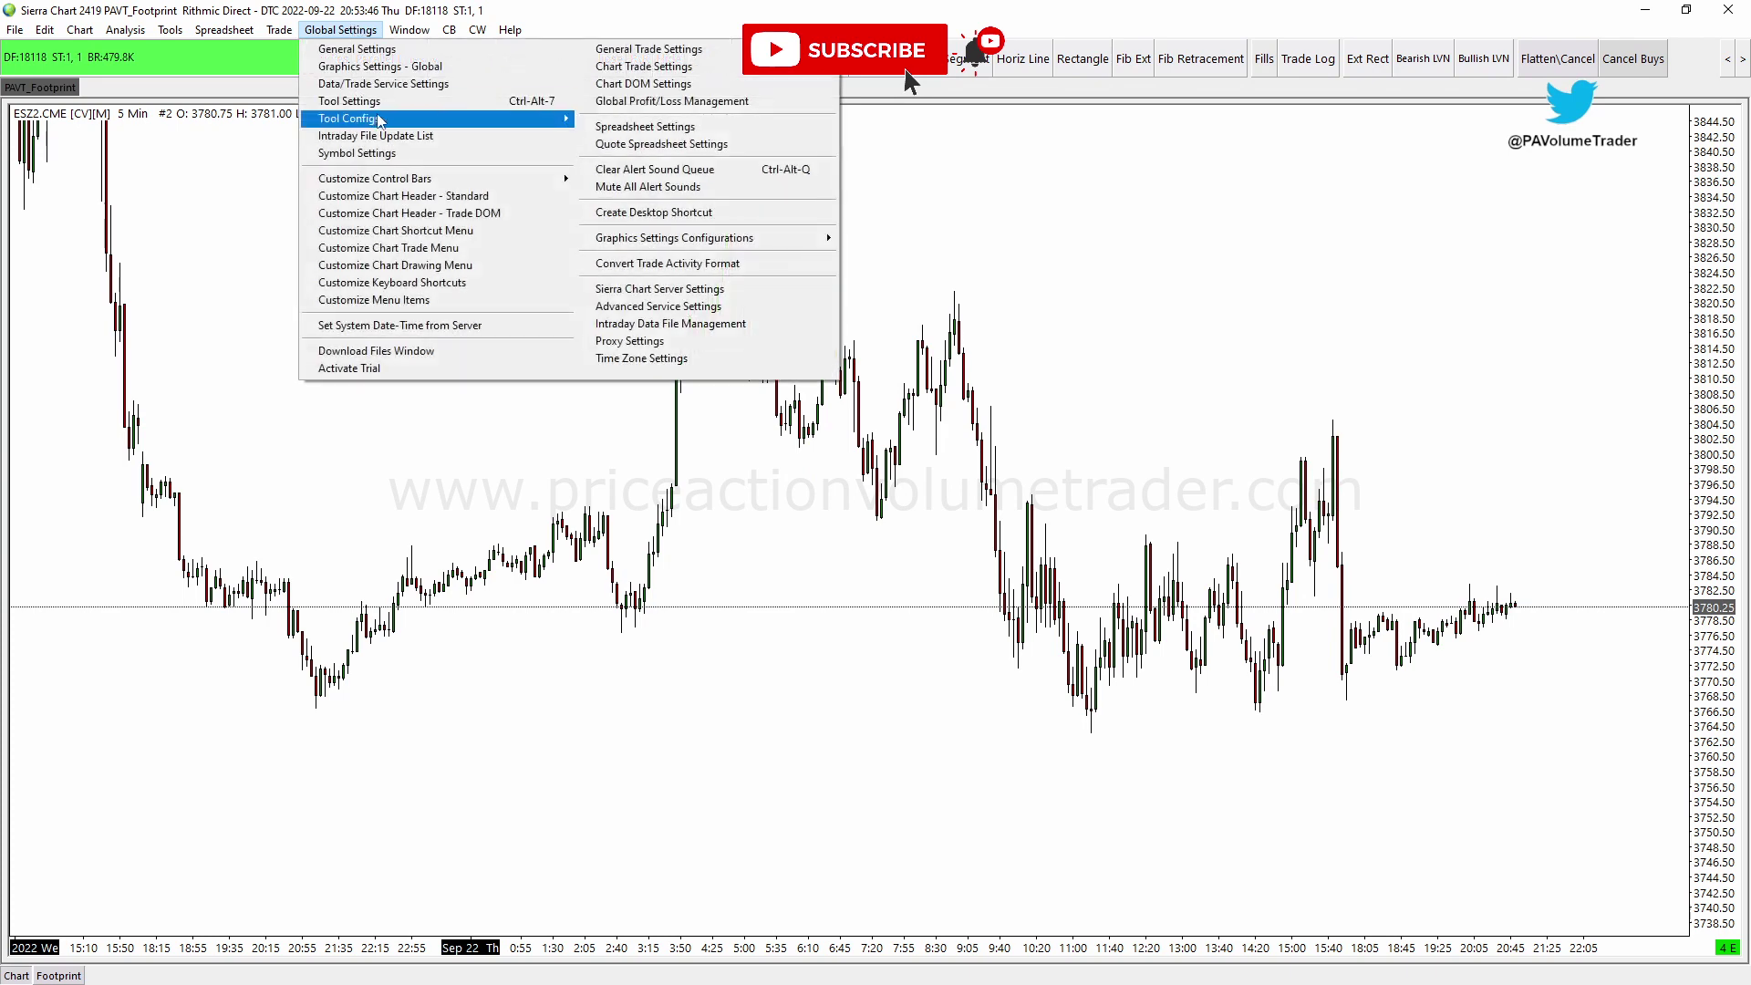
left_click(377, 102)
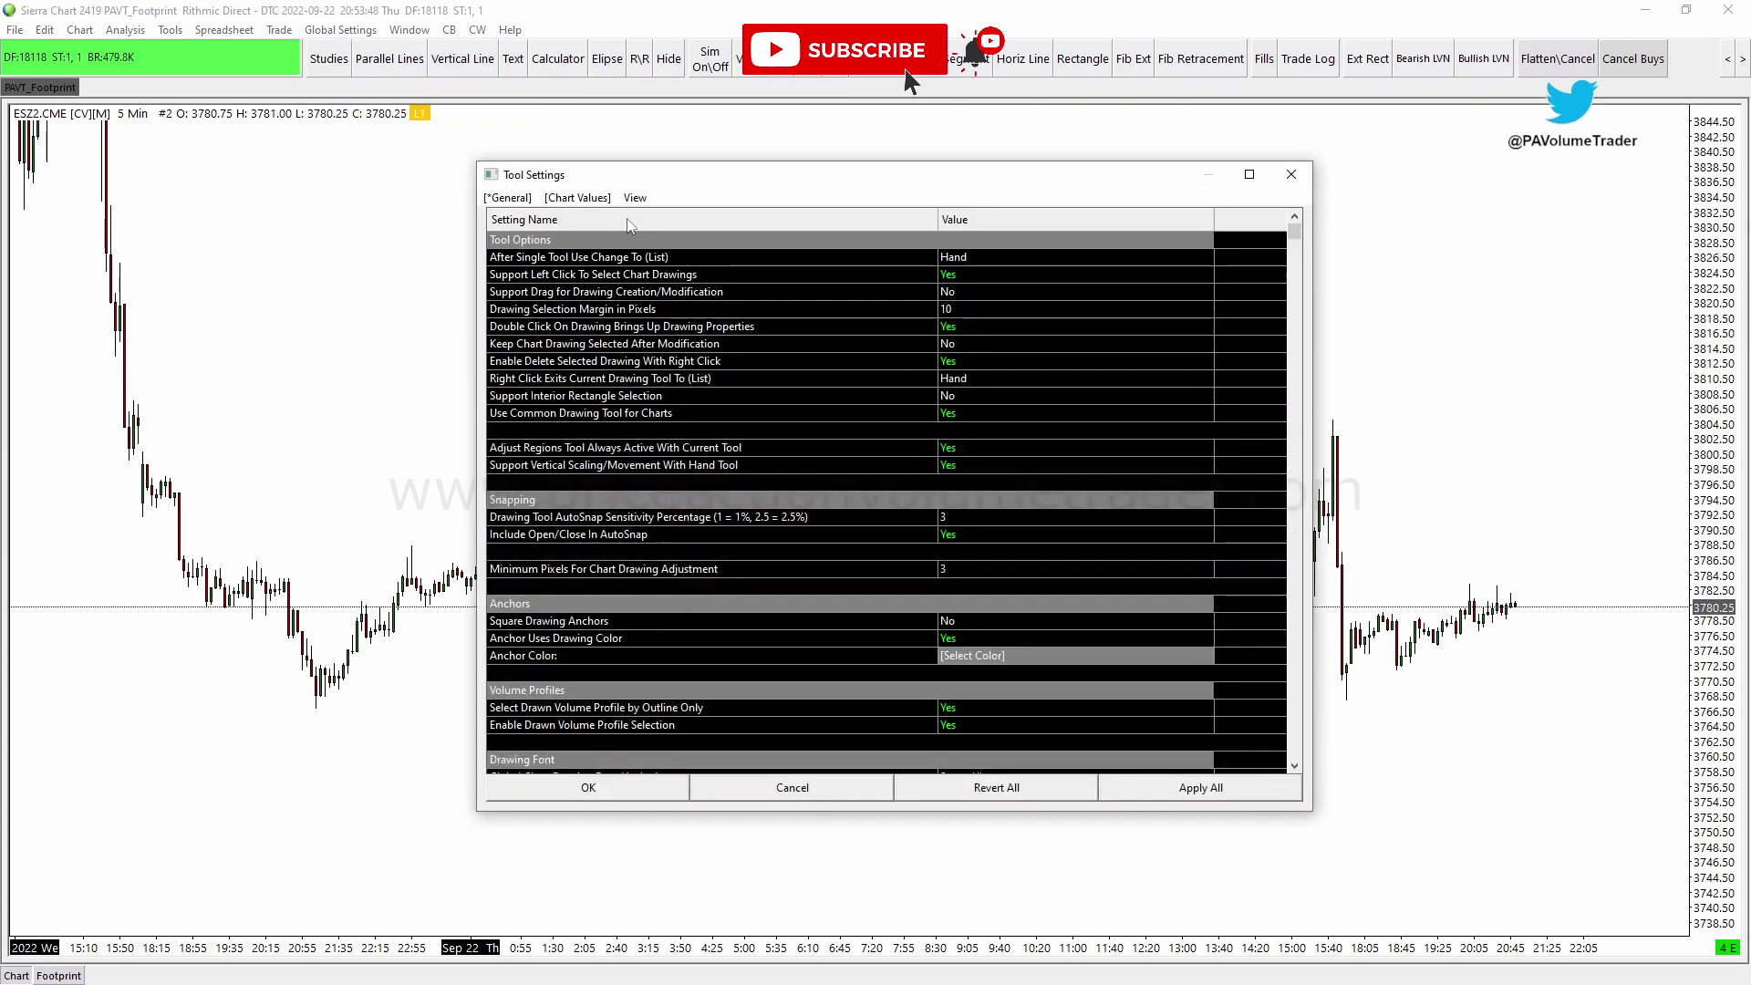
left_click(576, 199)
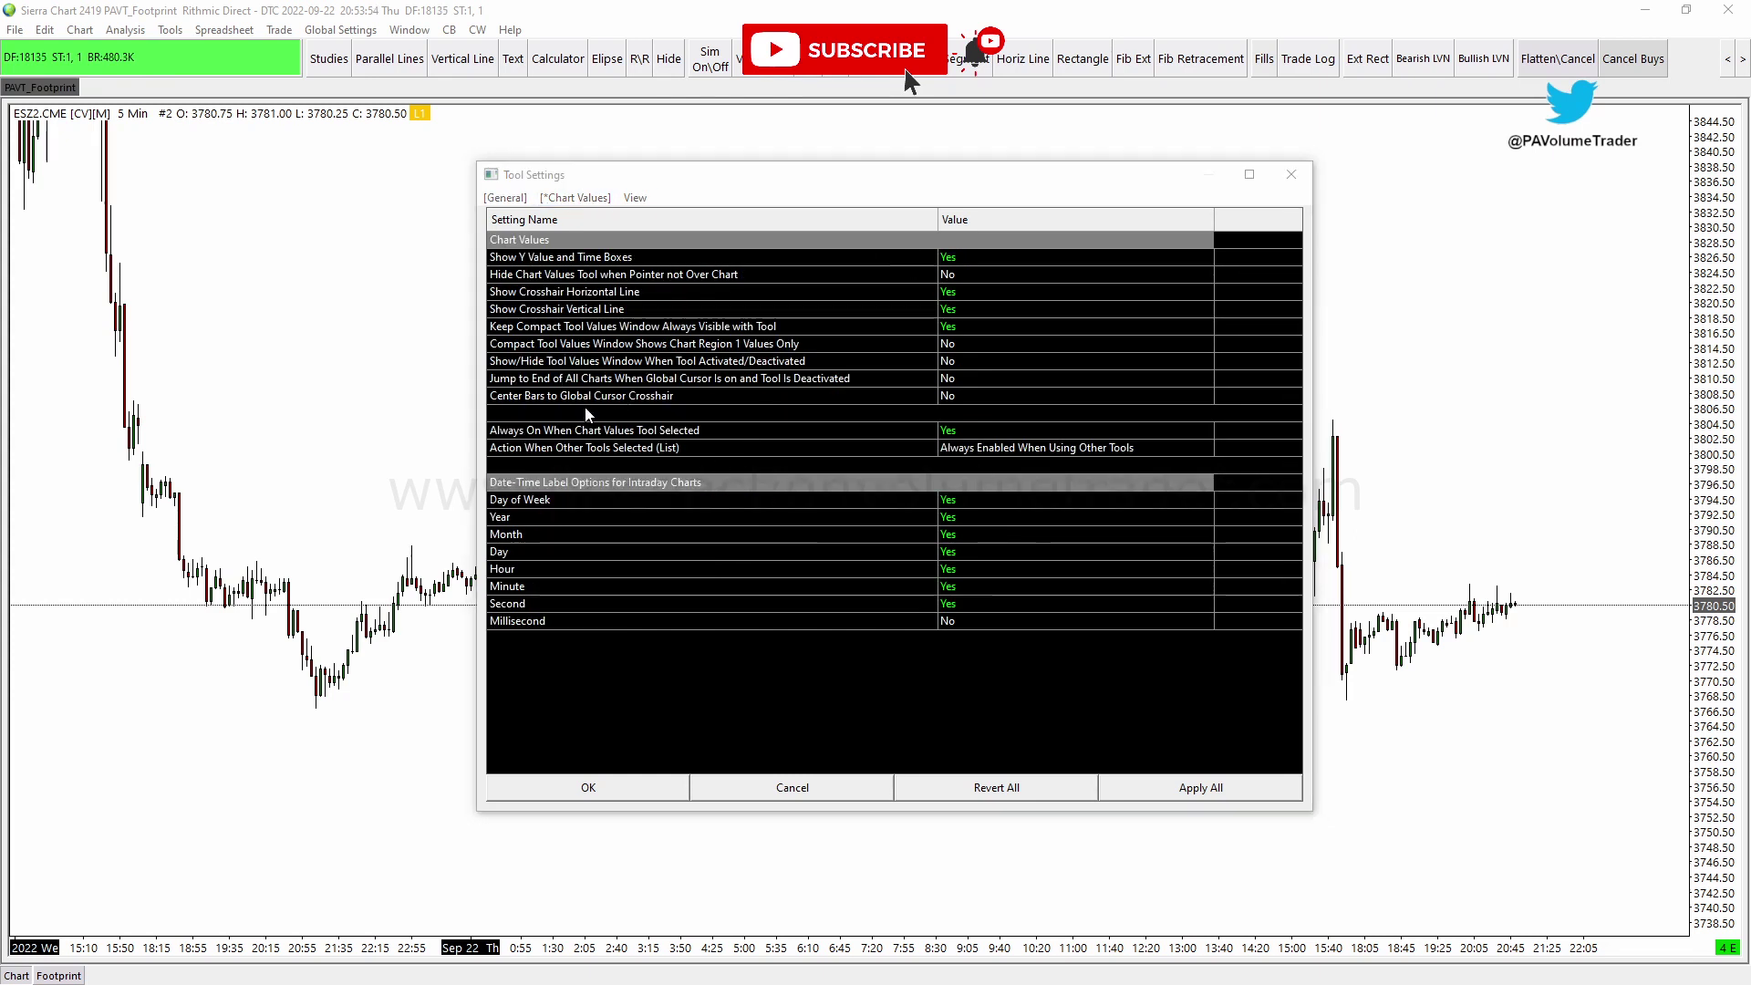
mouse_move(482, 416)
left_mouse_down()
mouse_move(1214, 481)
mouse_move(1211, 465)
left_mouse_up()
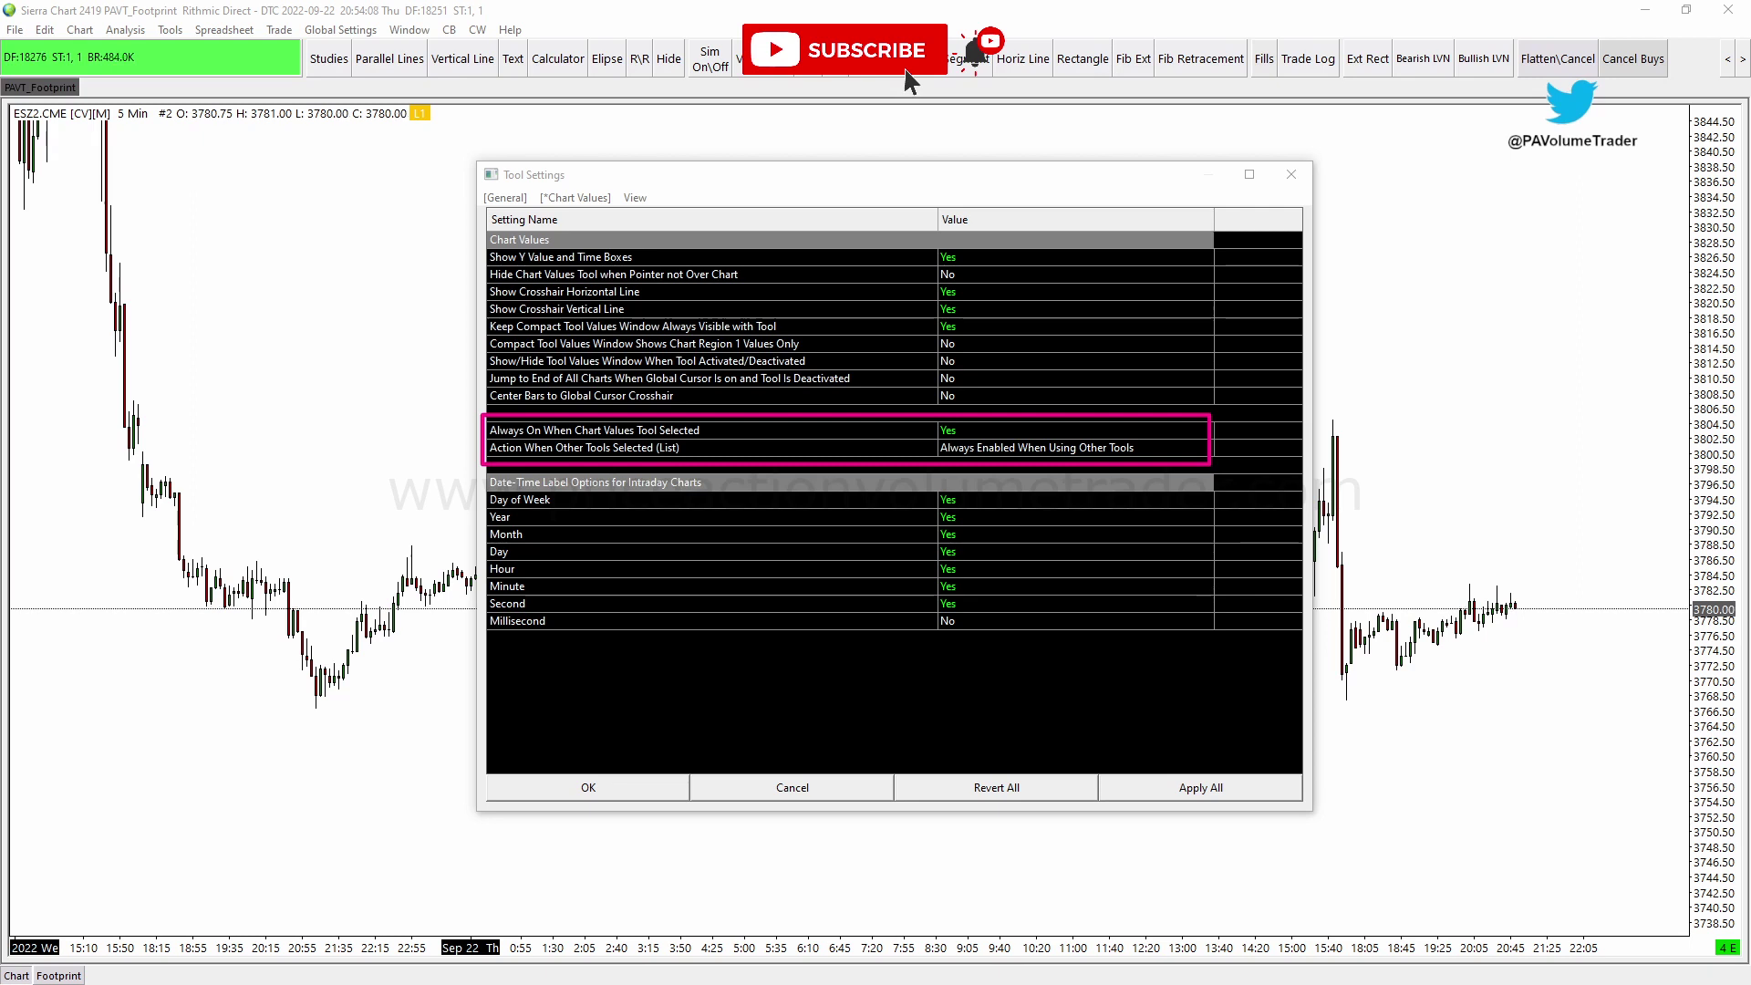
left_click(1048, 450)
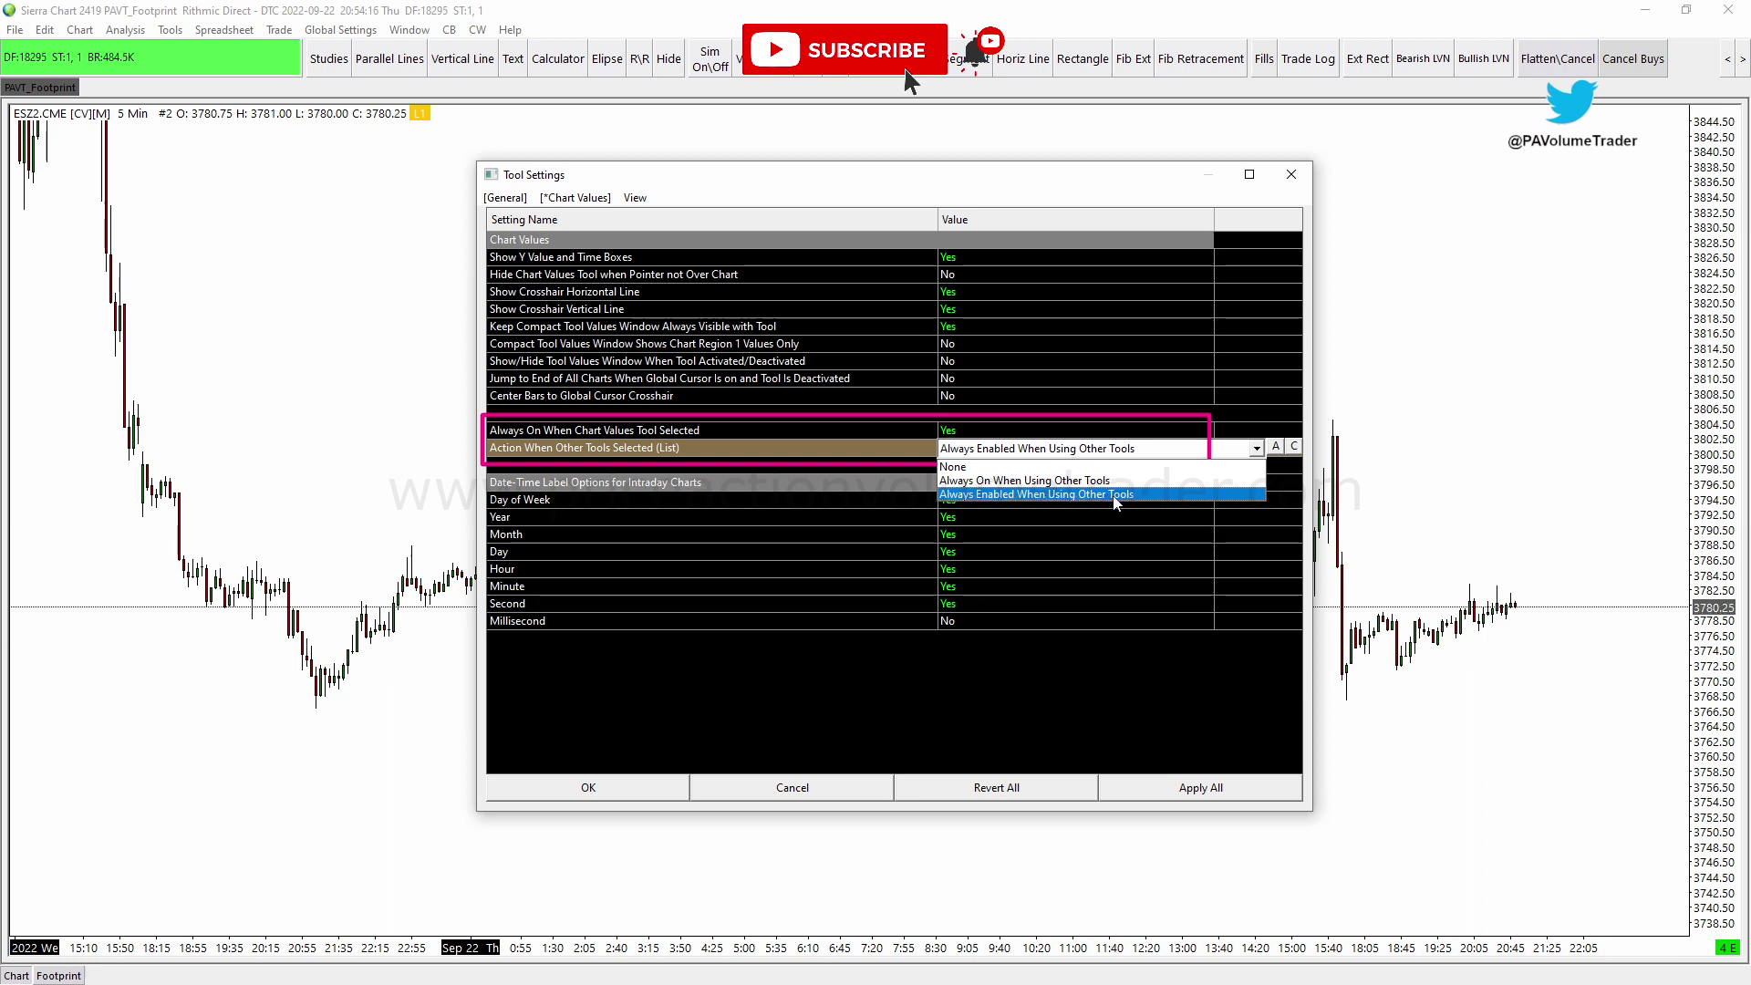
left_click(1169, 784)
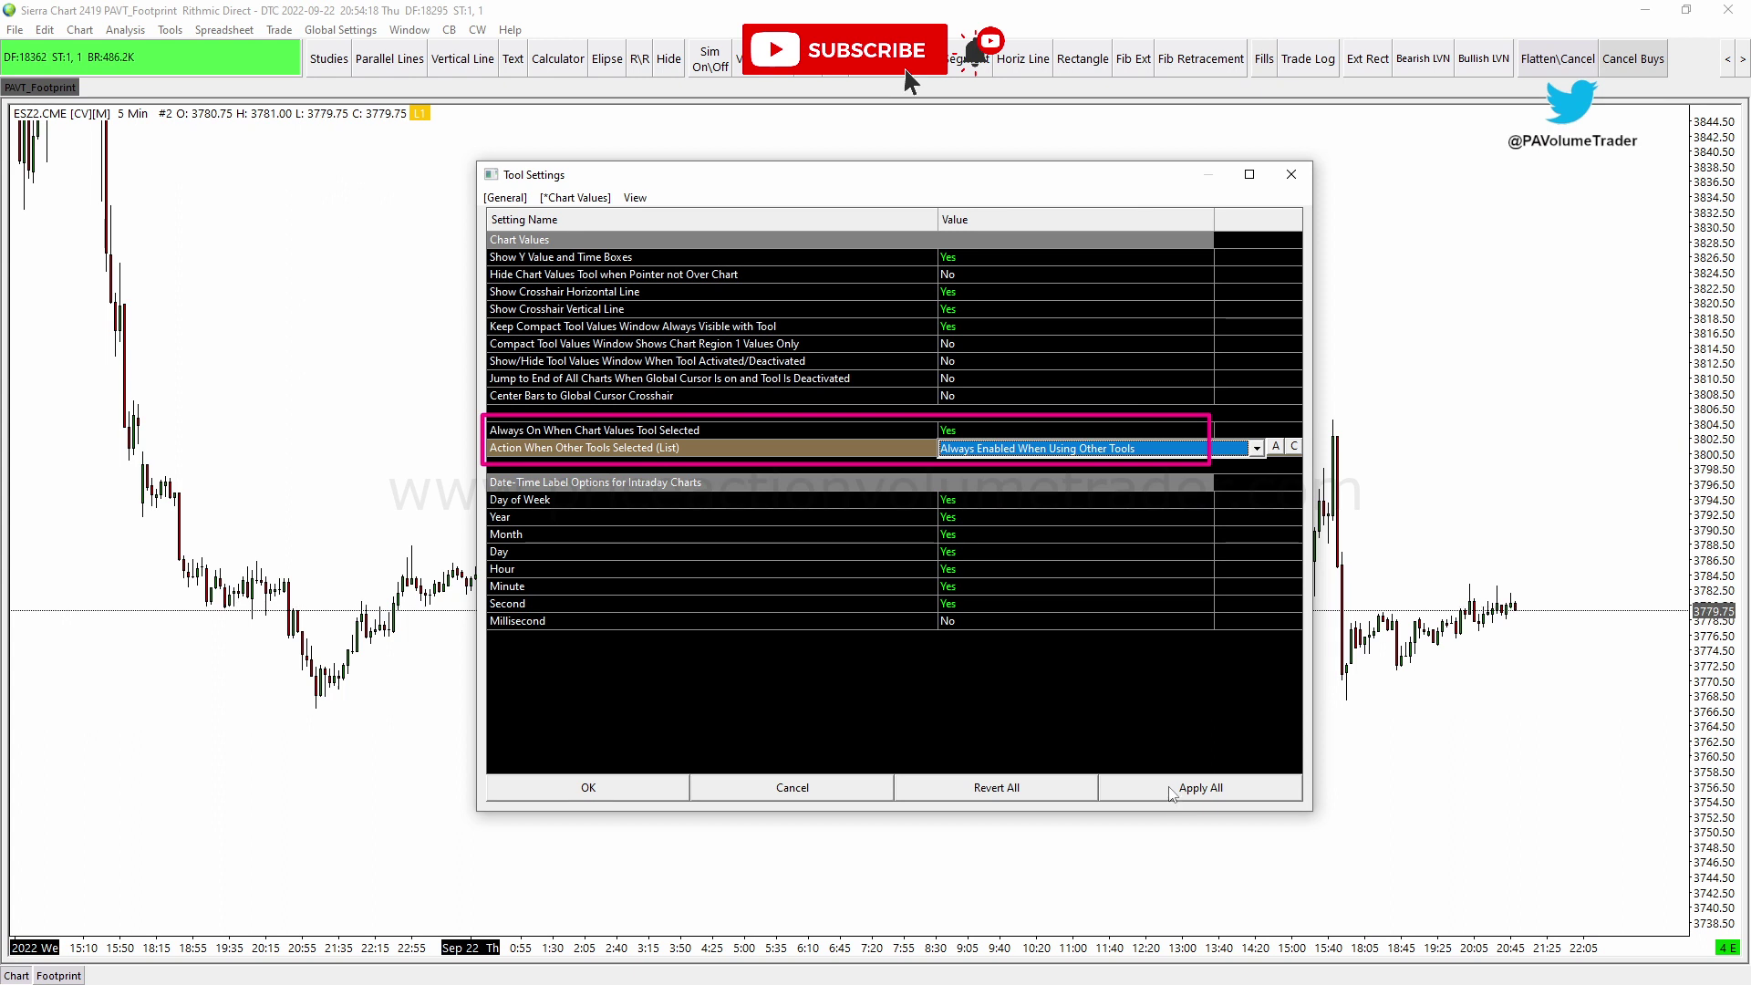
left_click(1168, 785)
left_click(606, 789)
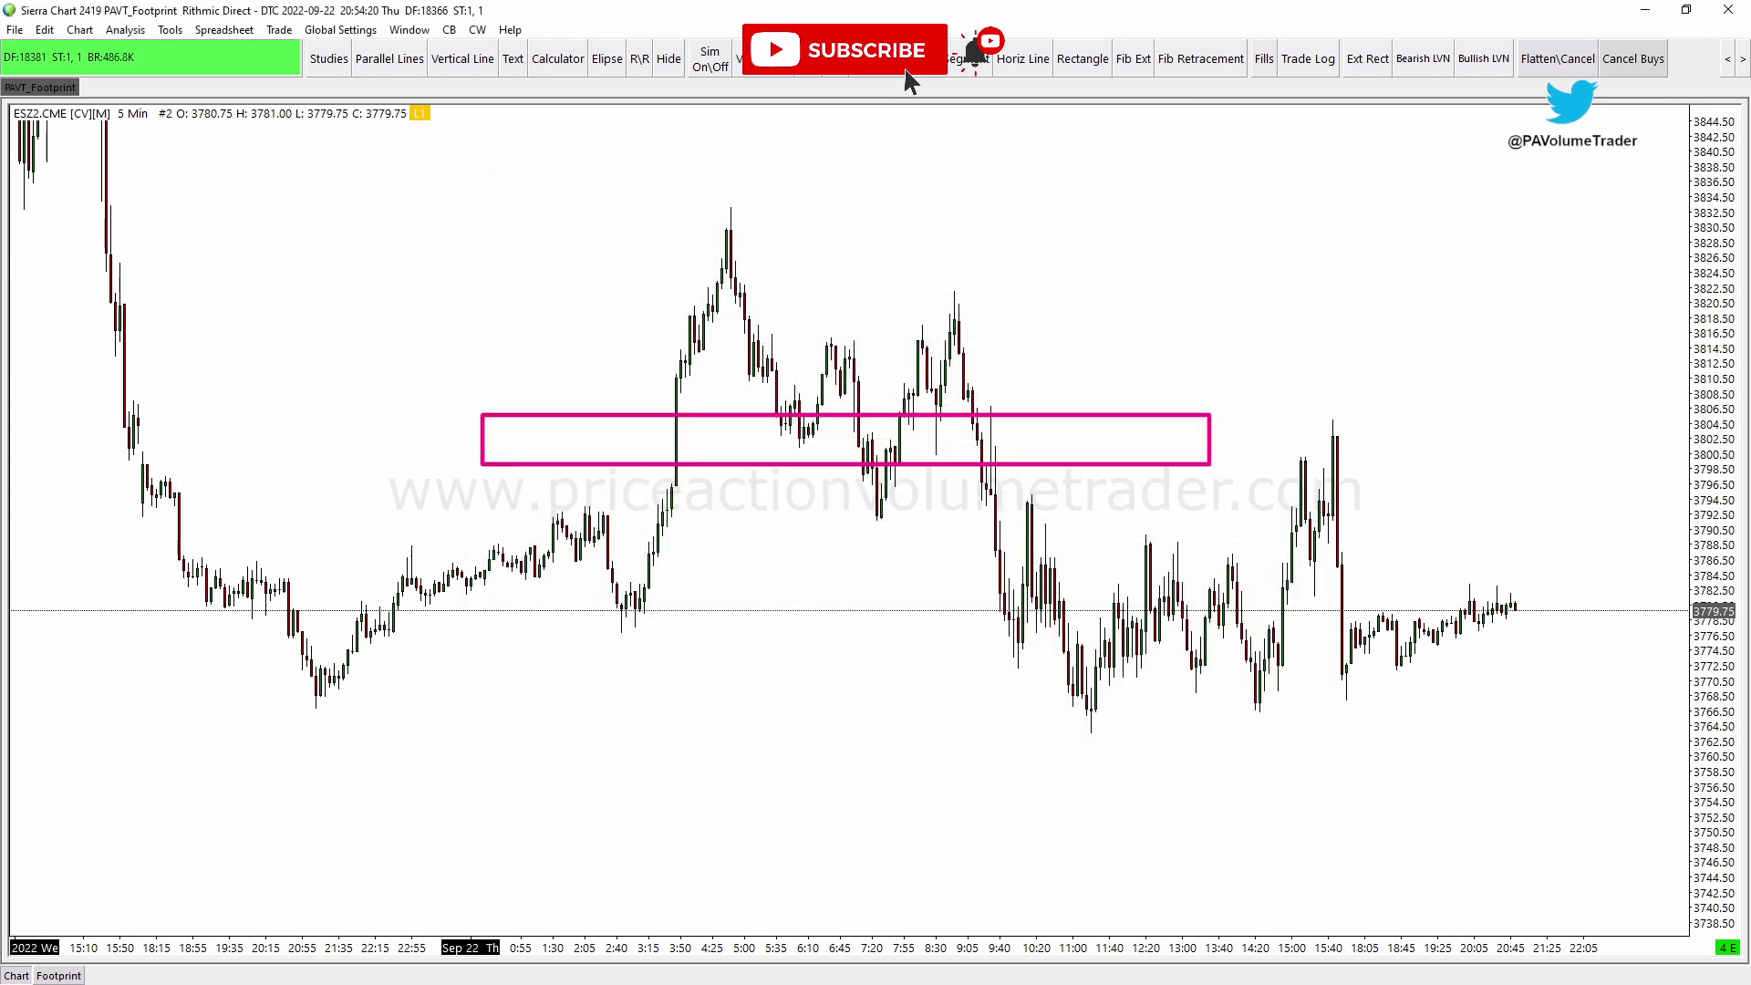
key("Delete")
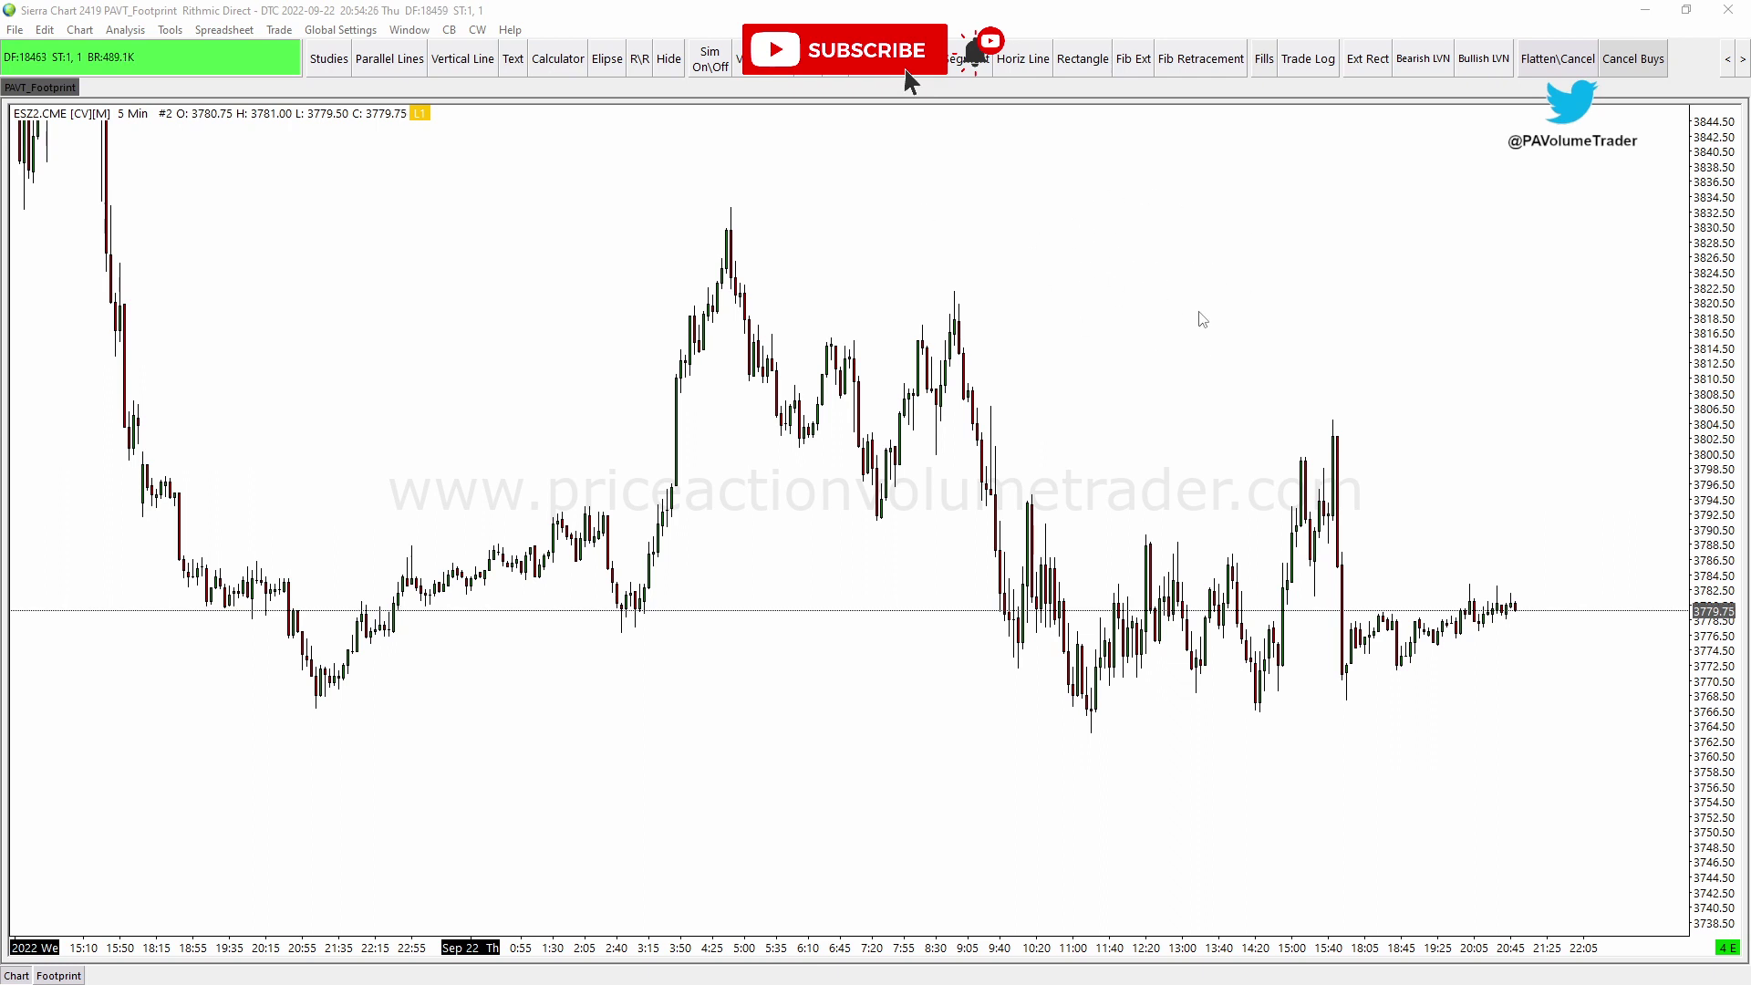
left_click(1159, 302)
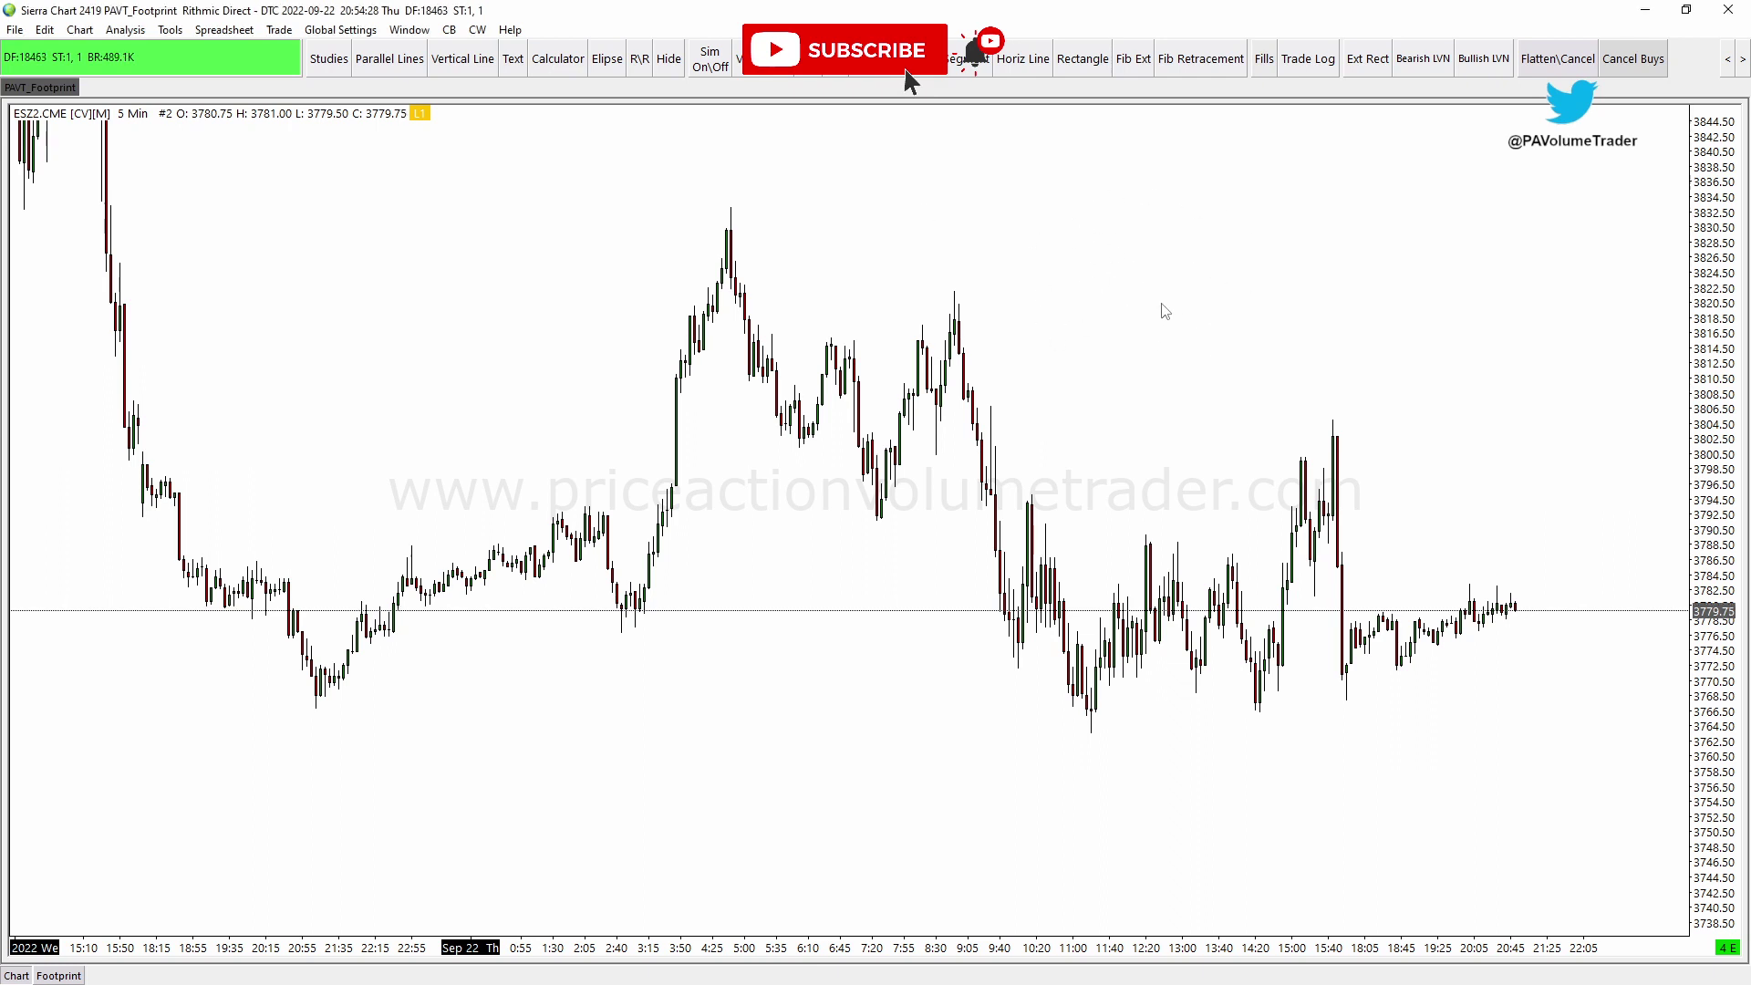
Test the crosshair by moving the ES chart with the Hand tool and passing the Horizontal Line tool over the price bars
left_click_drag(1163, 310, 1134, 342)
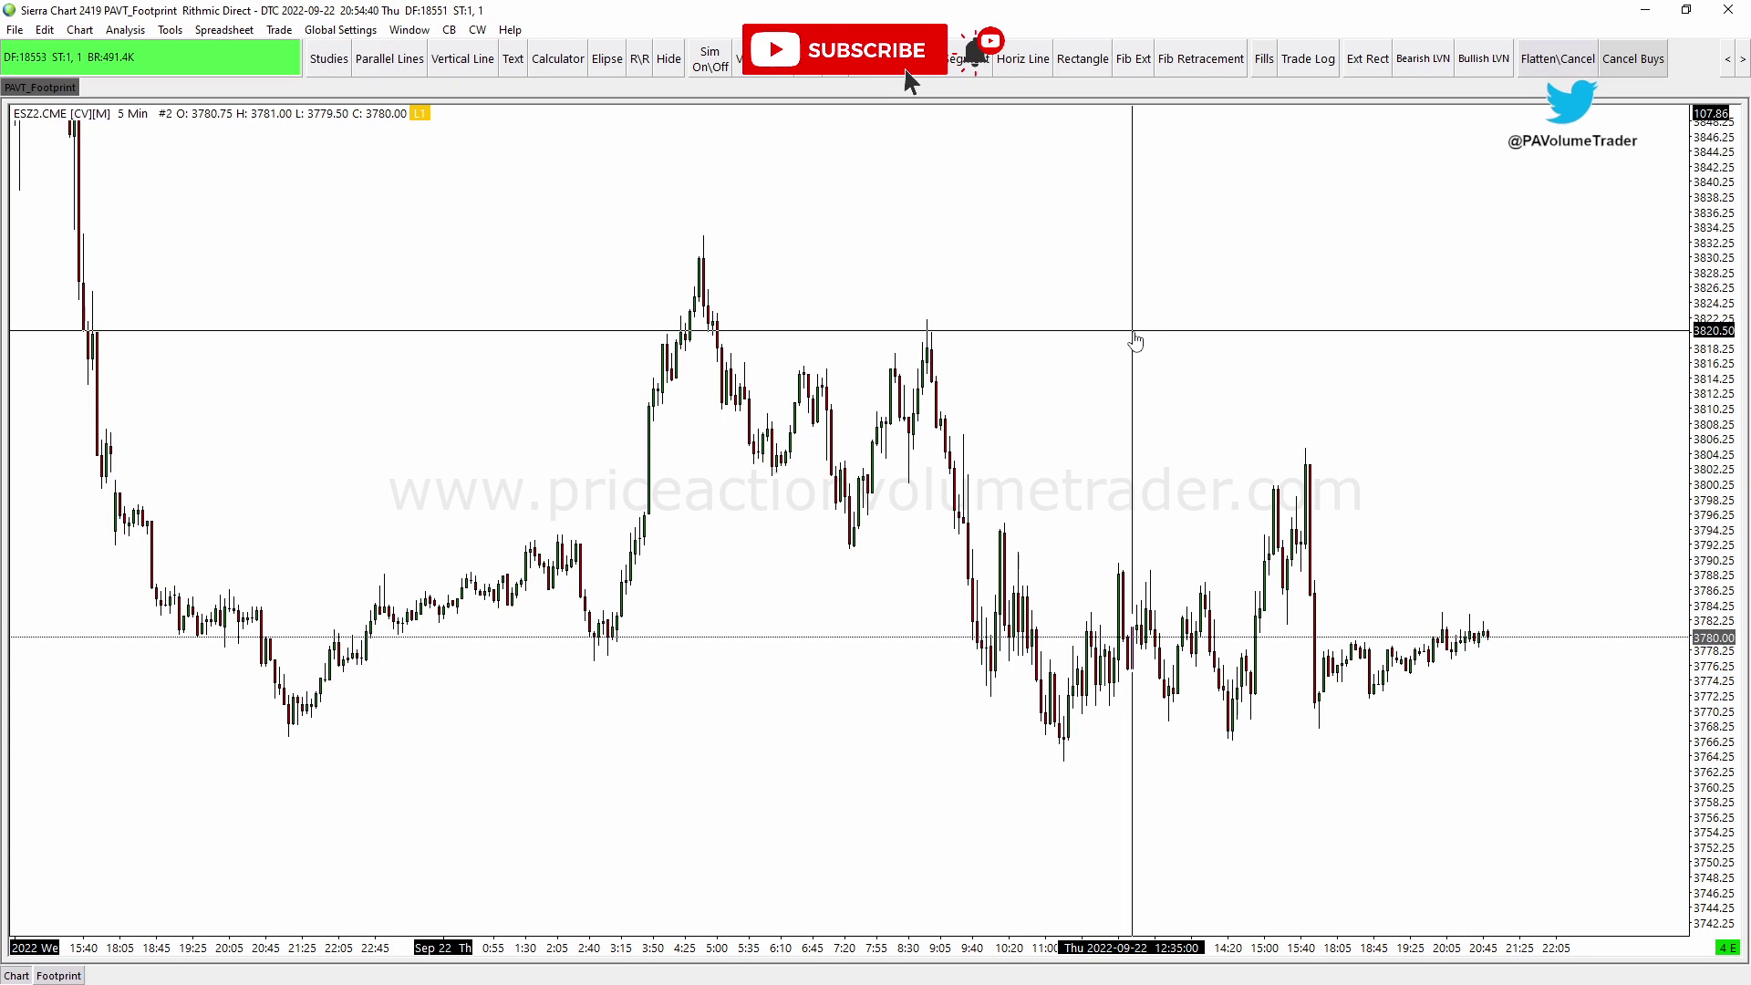
left_click_drag(1135, 342, 1195, 337)
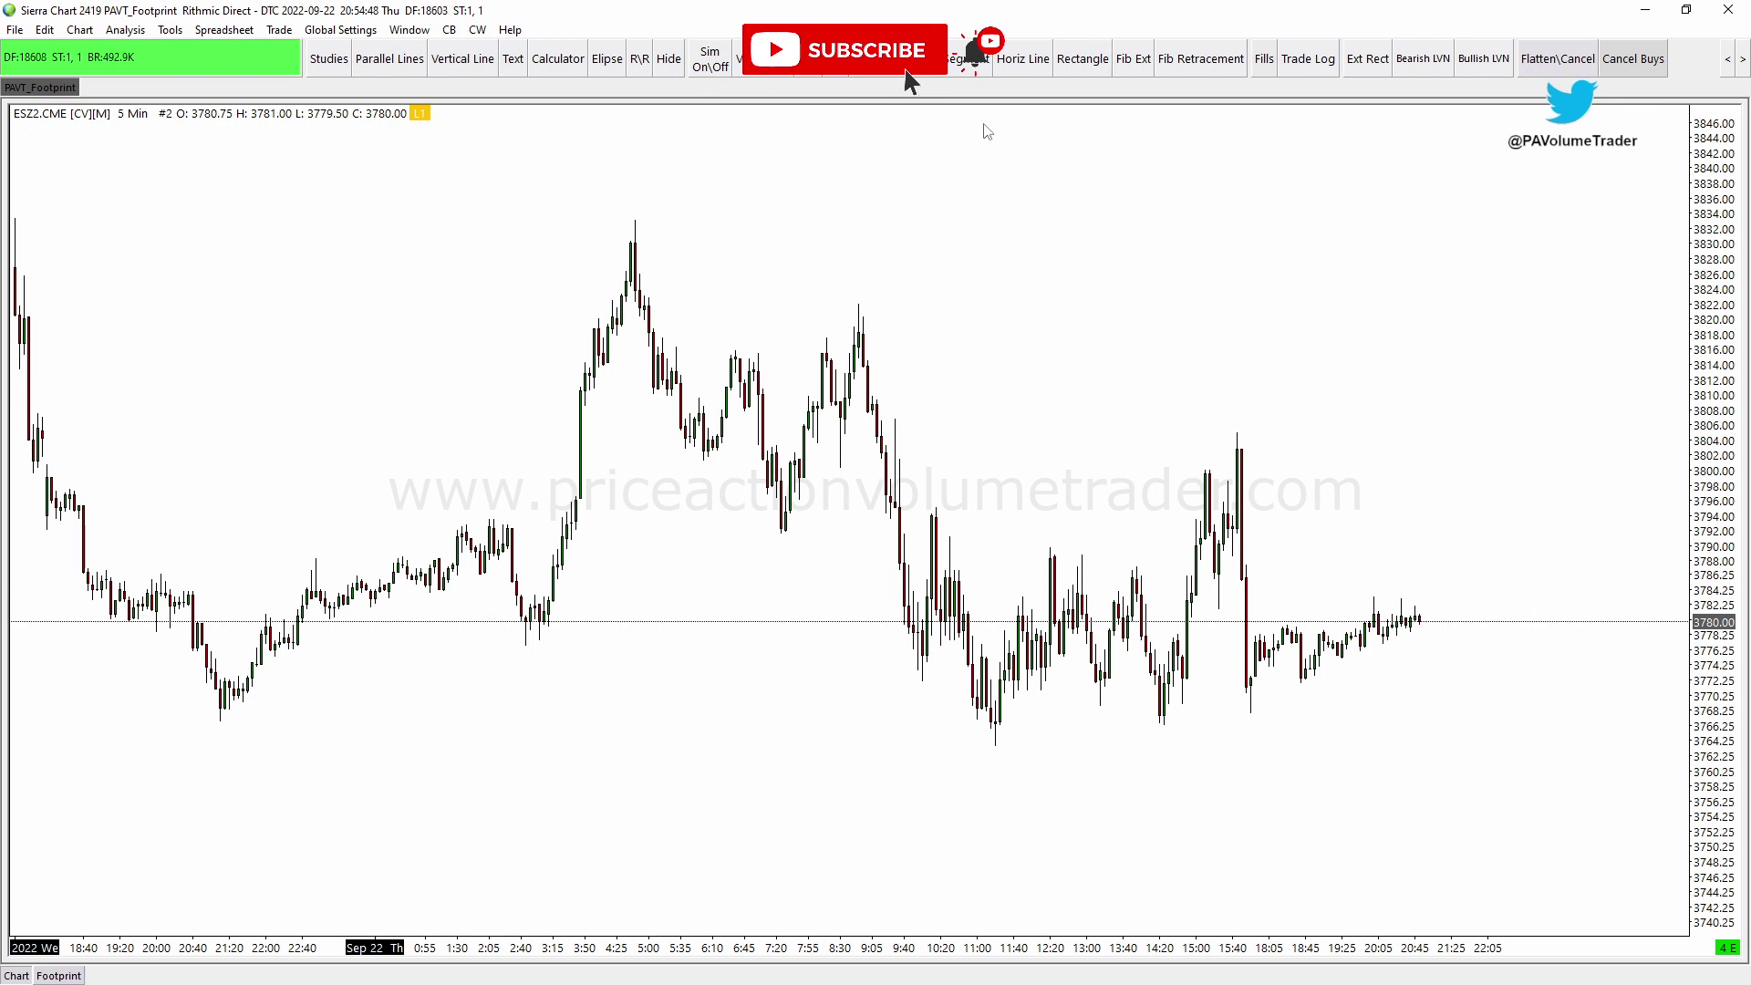
left_click(1029, 69)
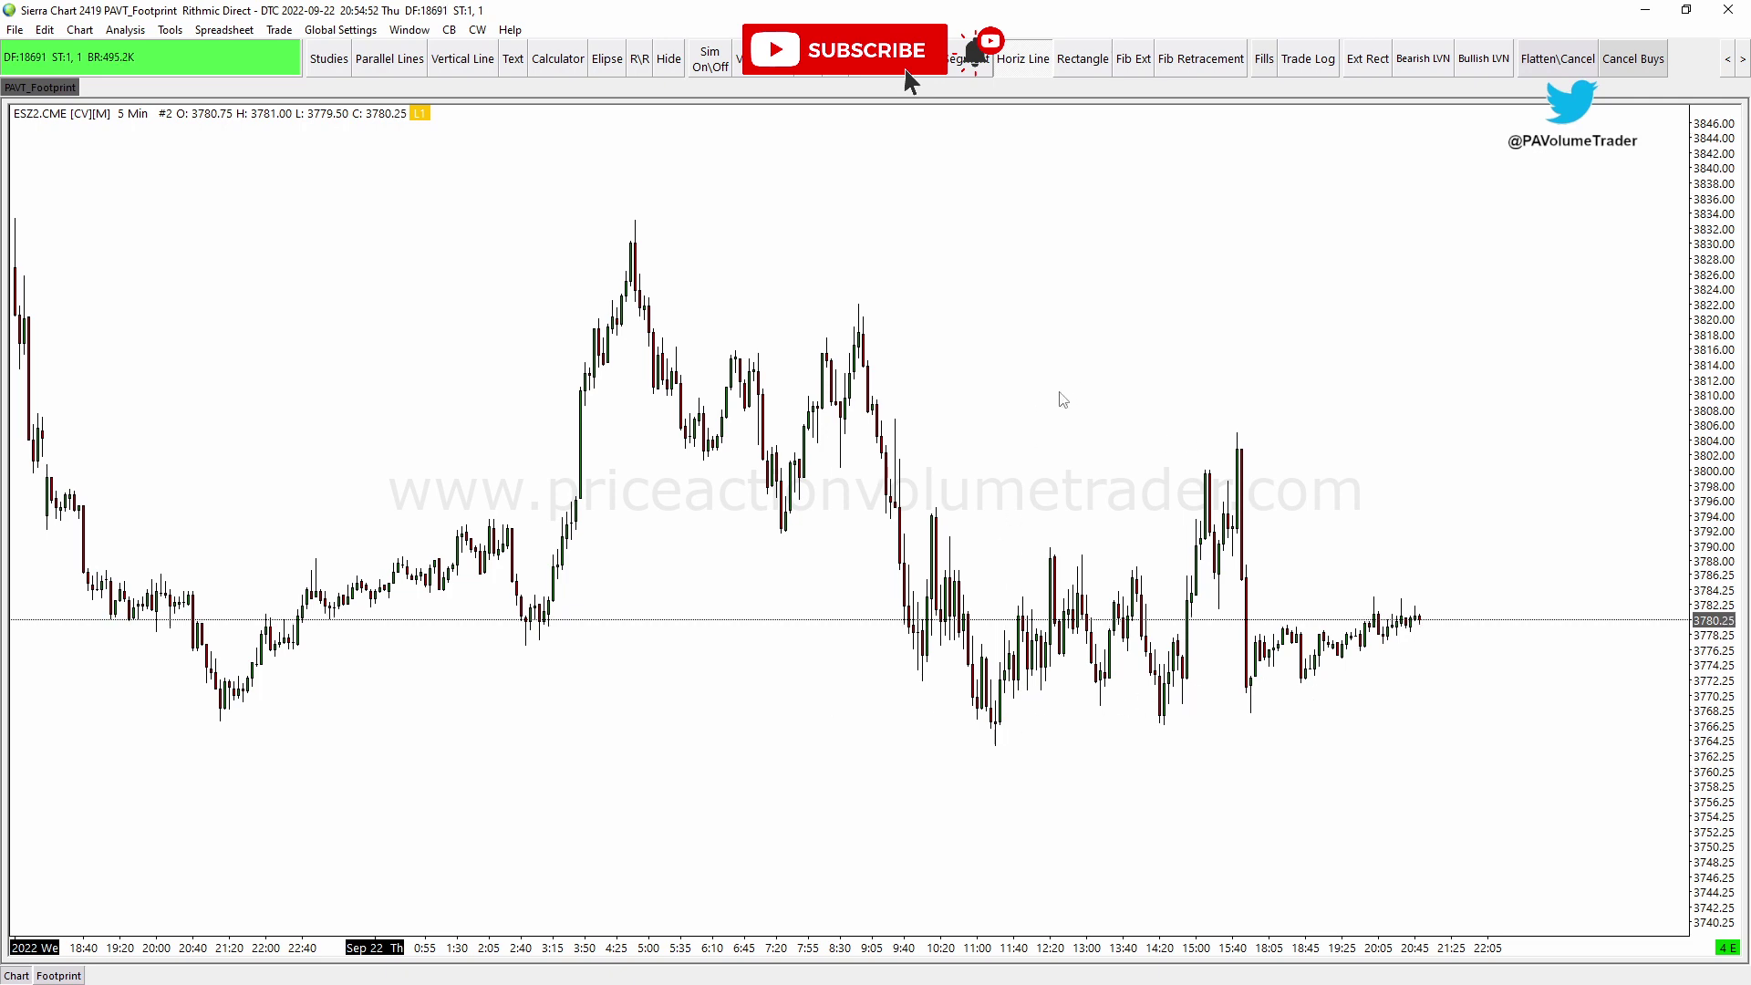
left_click(170, 30)
left_click(233, 265)
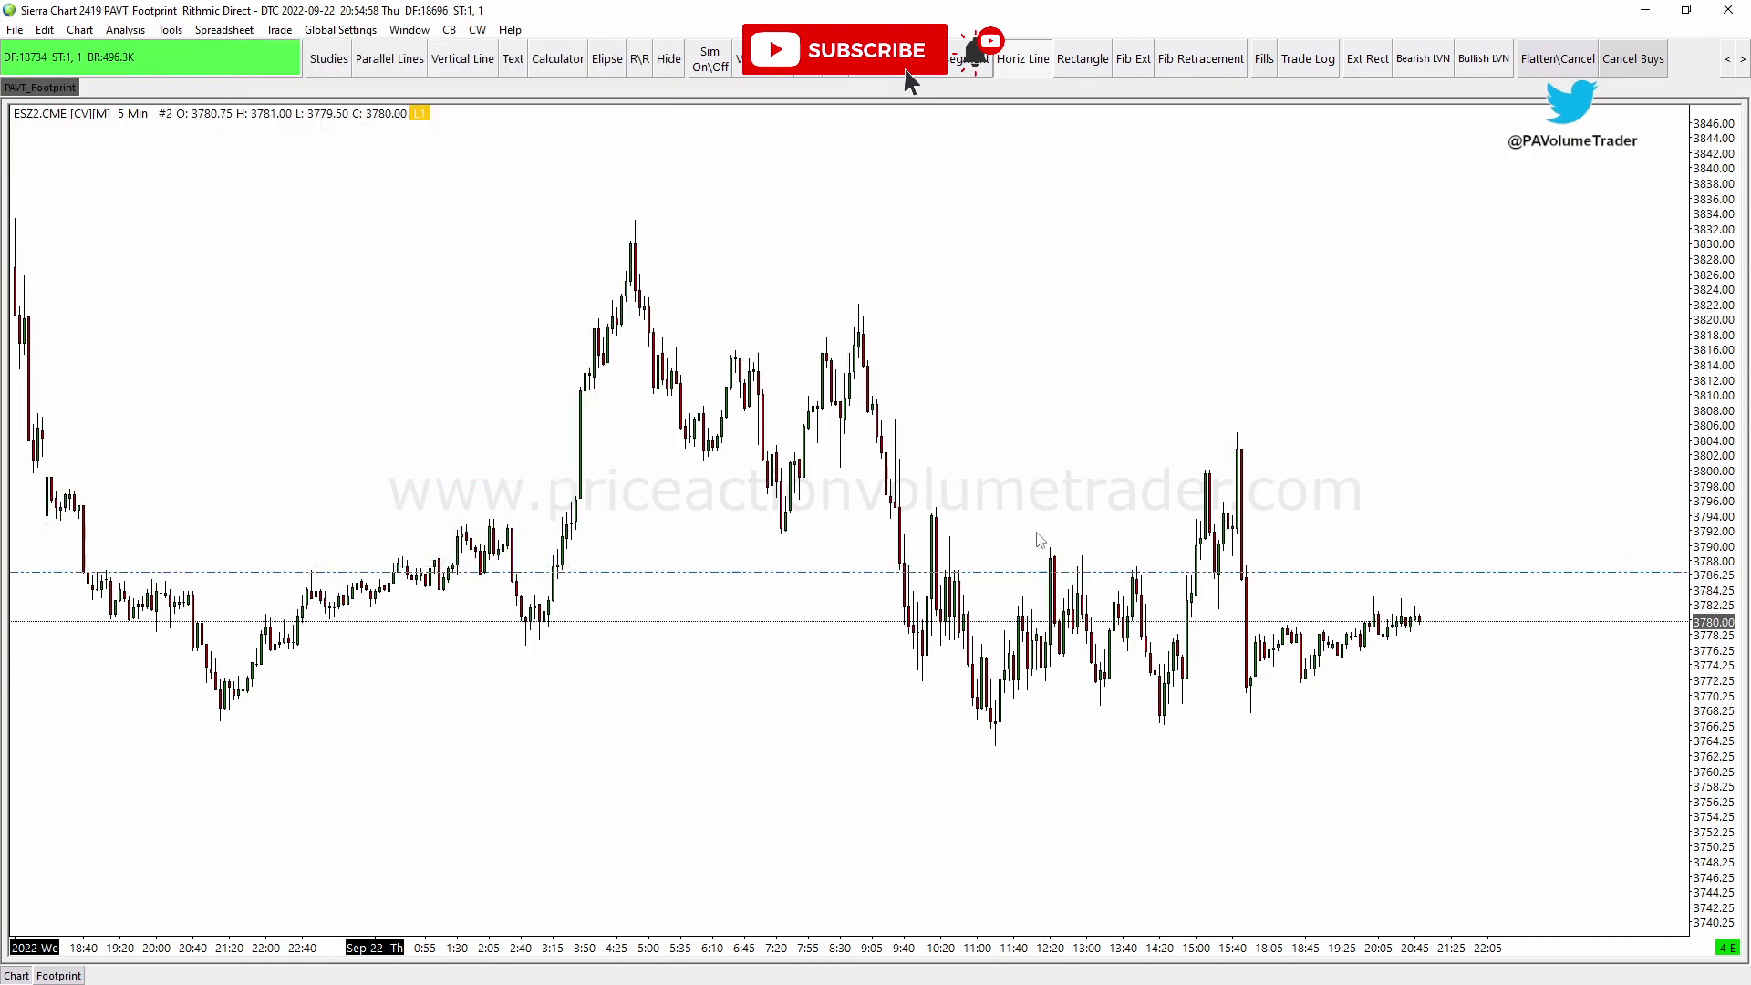
left_click(1040, 338)
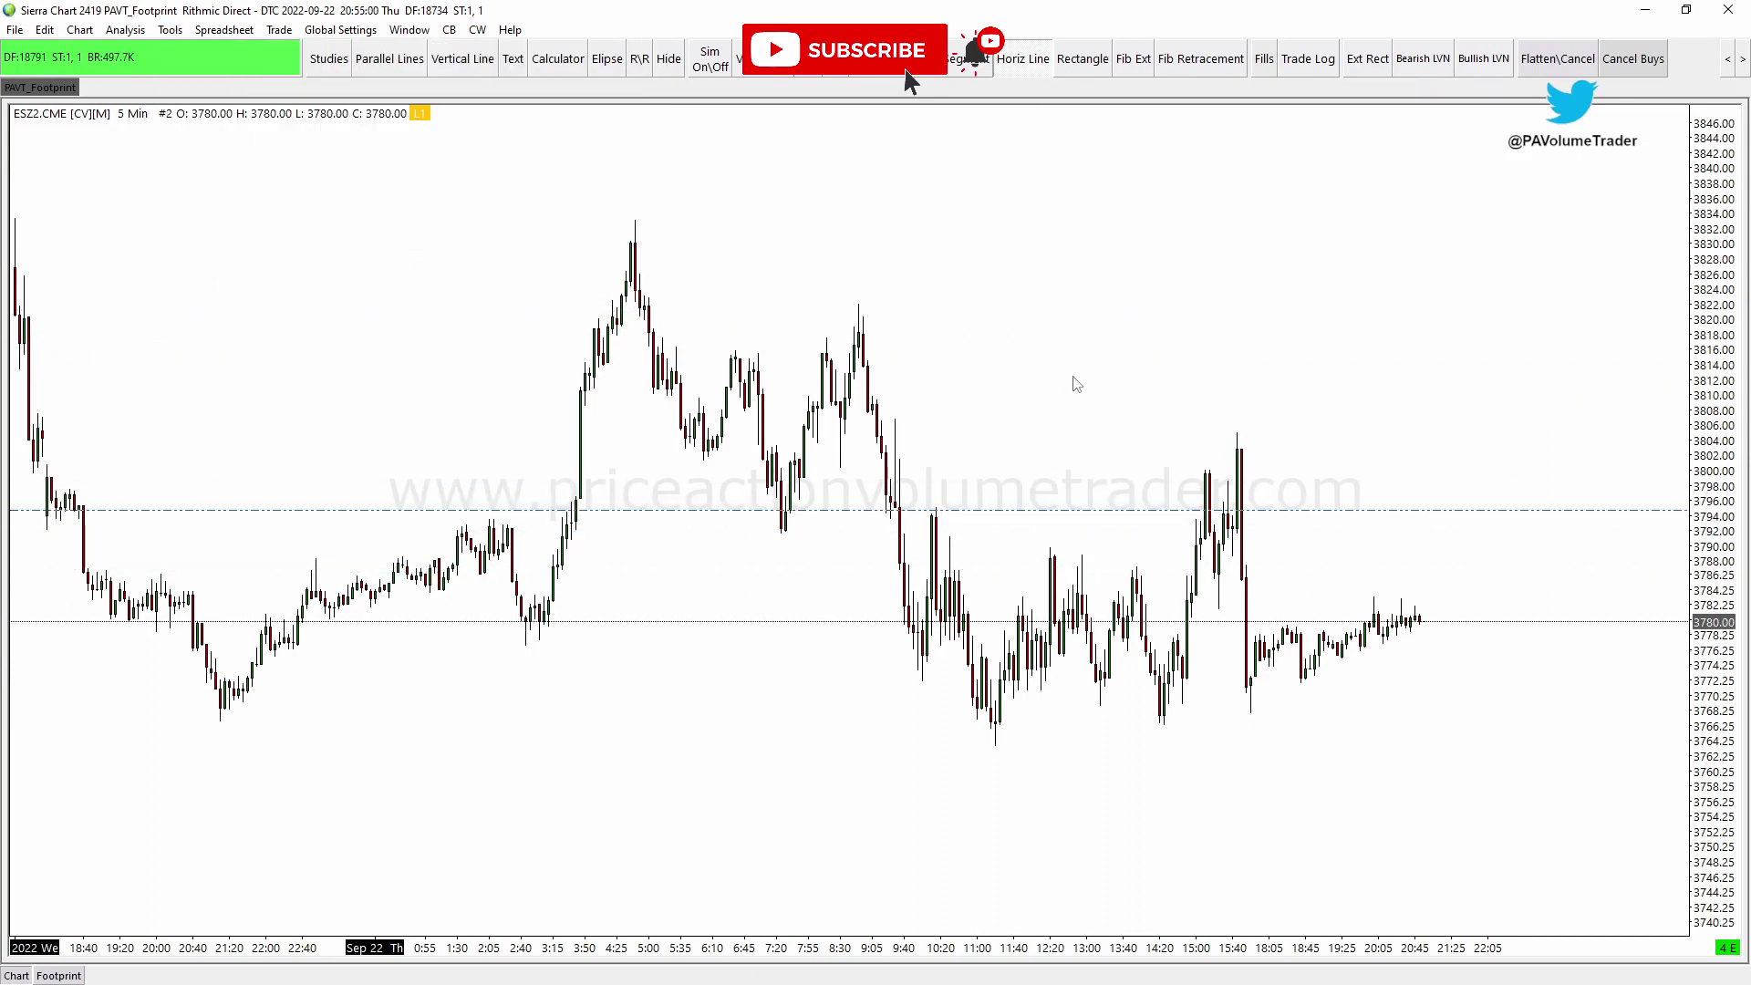
left_click_drag(1089, 453, 1099, 363)
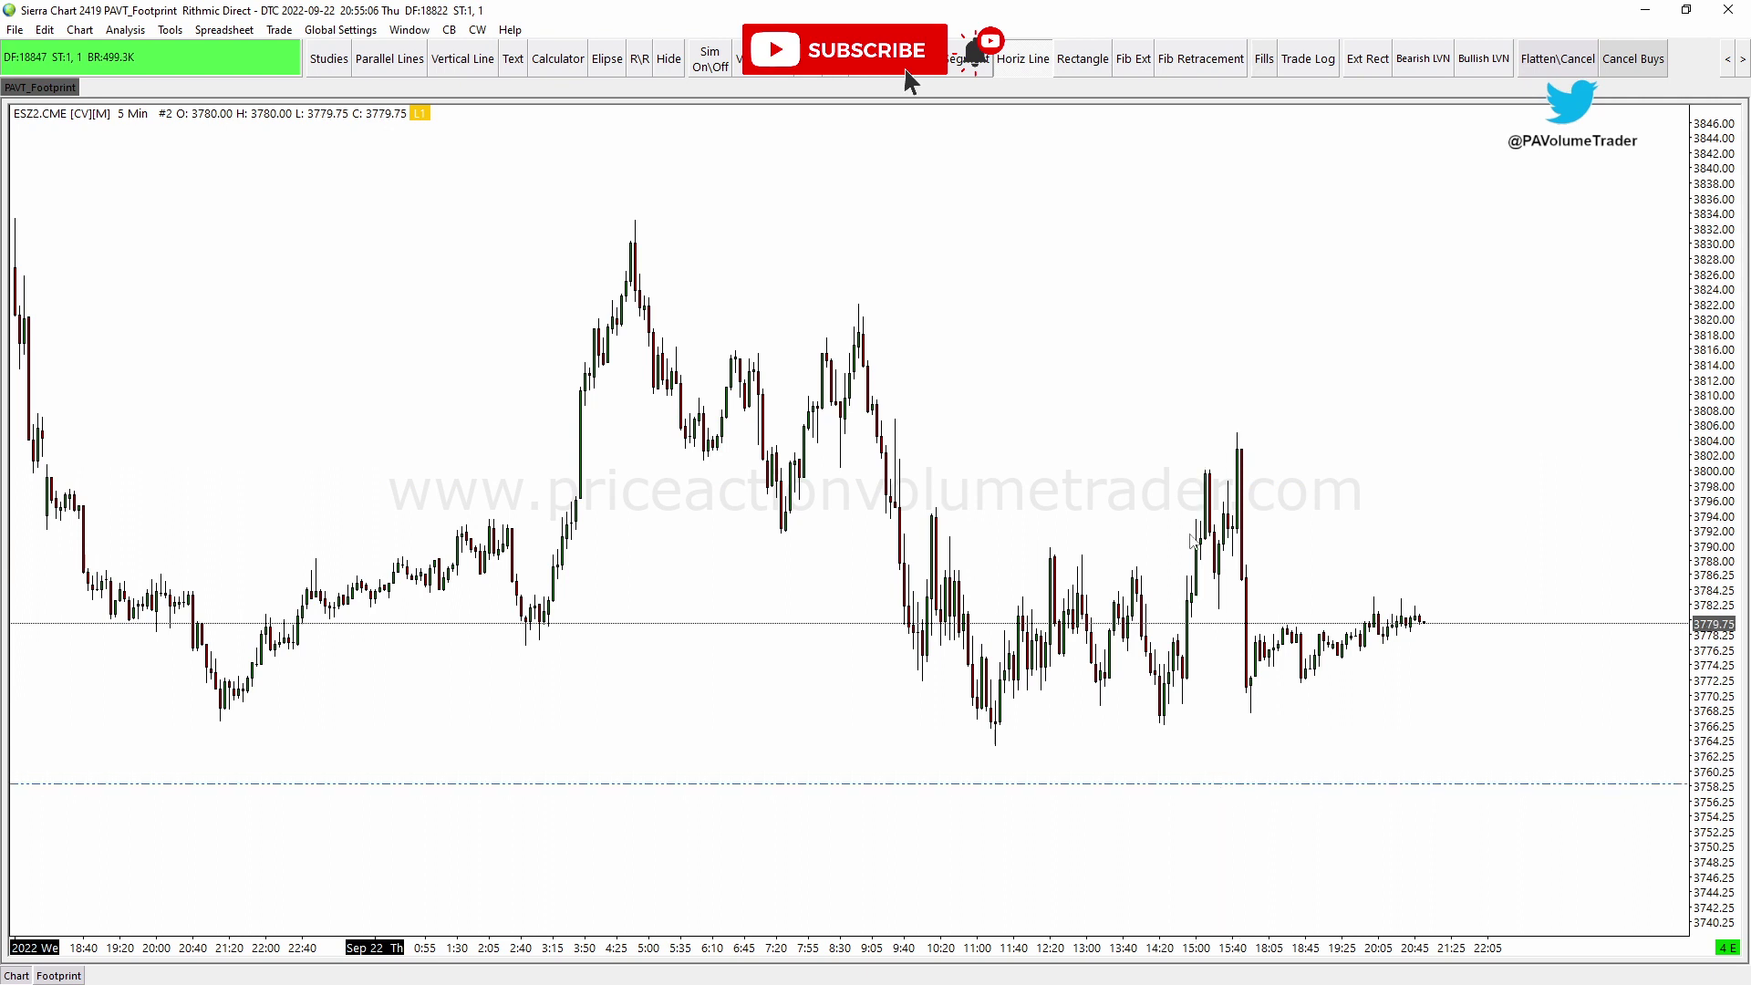
mouse_move(1130, 387)
left_mouse_down()
mouse_move(1106, 371)
mouse_move(1188, 320)
mouse_move(1137, 344)
mouse_move(1133, 407)
mouse_move(1125, 352)
mouse_move(1125, 385)
mouse_move(1195, 395)
mouse_move(1149, 301)
mouse_move(1137, 422)
mouse_move(1136, 395)
left_mouse_up()
left_click_drag(1138, 517, 1304, 697)
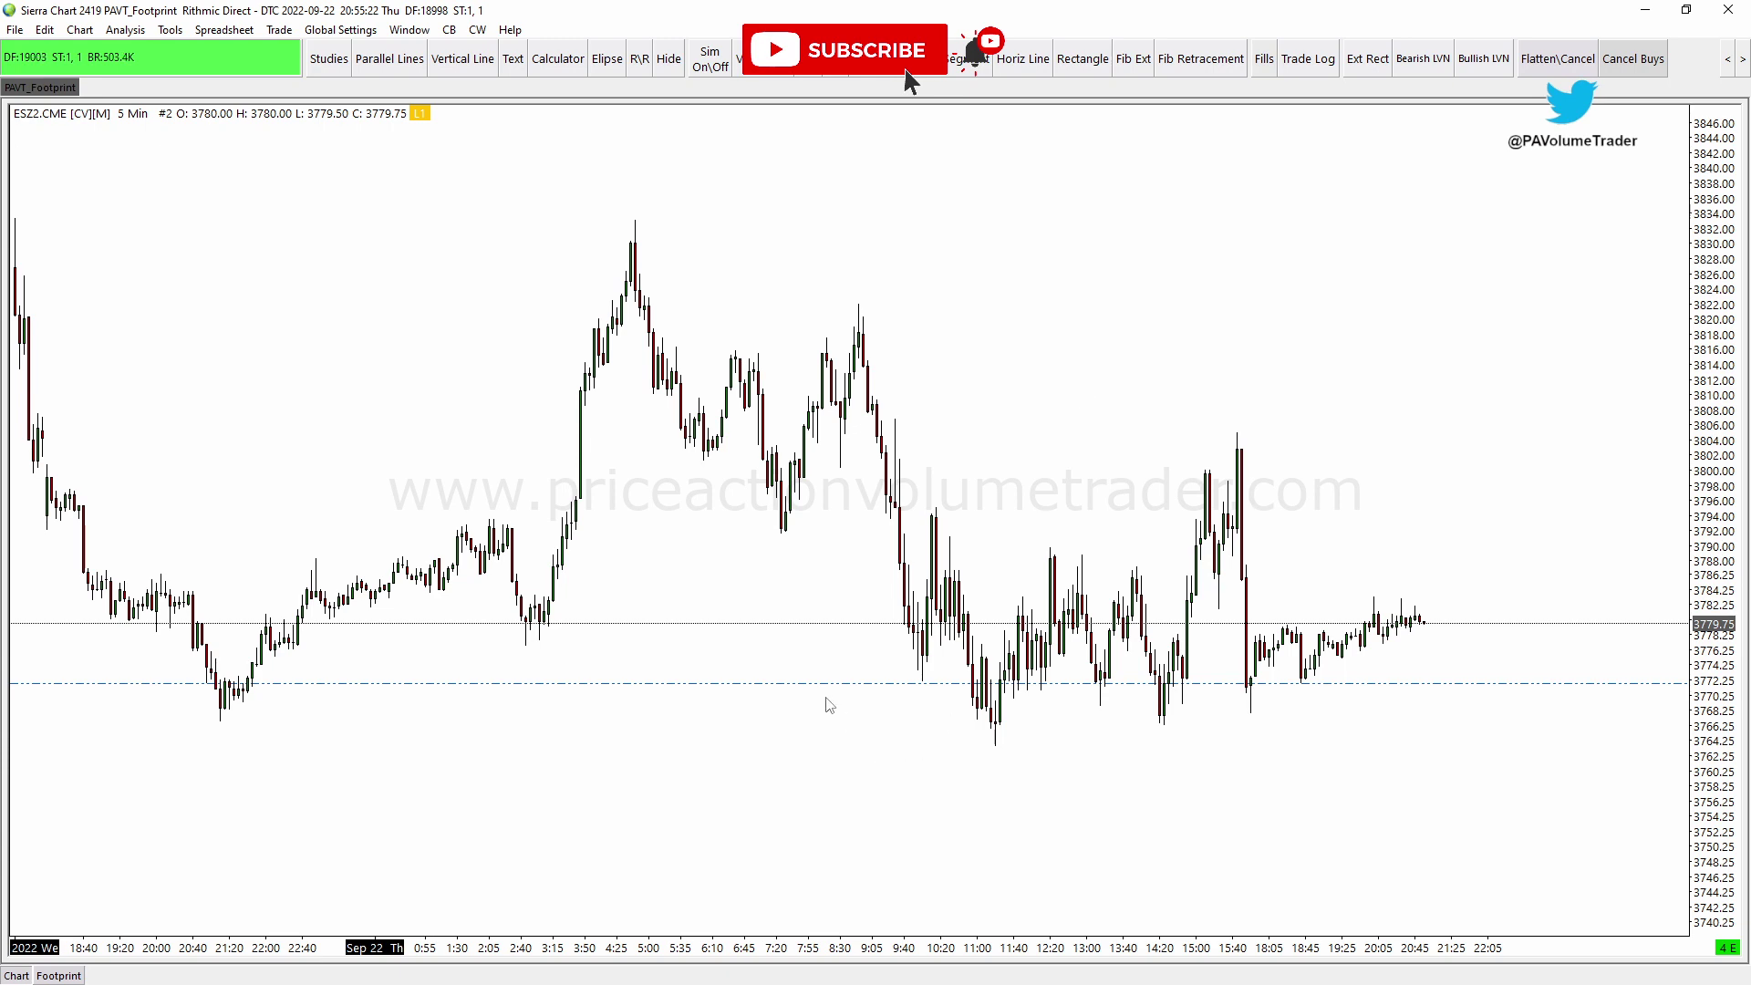
Review the Chart Values tool settings for Always On and Action When Other Tools Selected, close them, and move the chart with the Hand tool
left_click(356, 33)
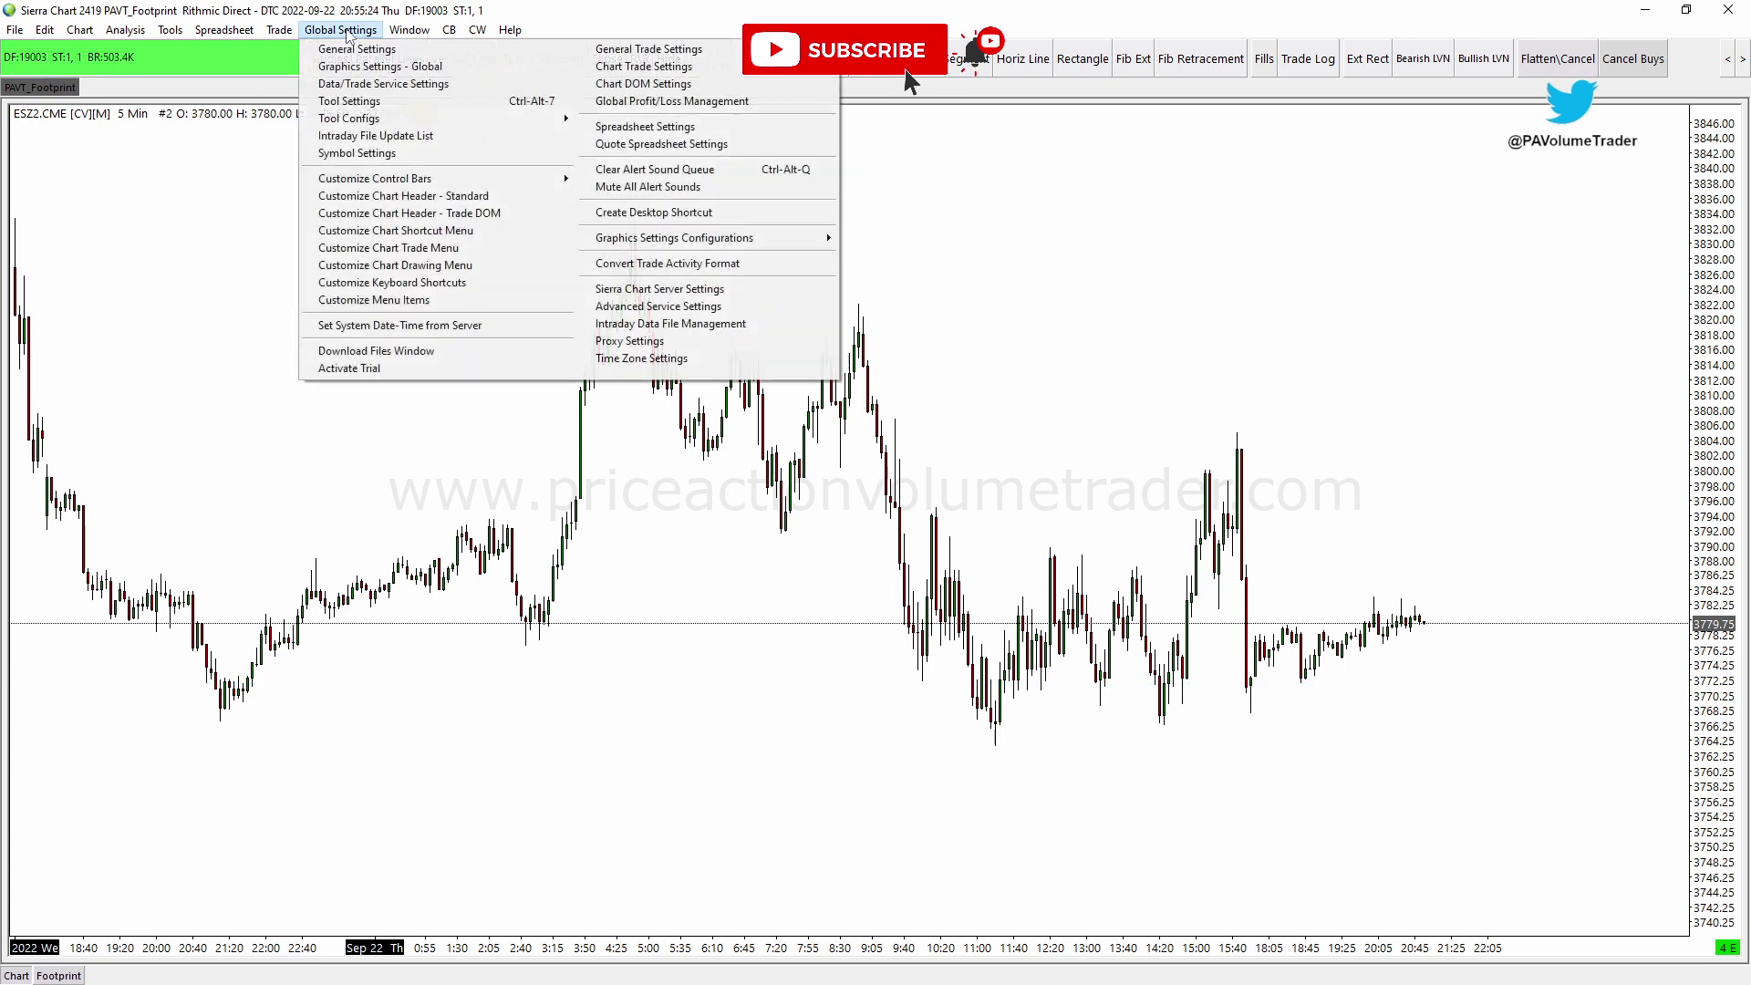
left_click(351, 101)
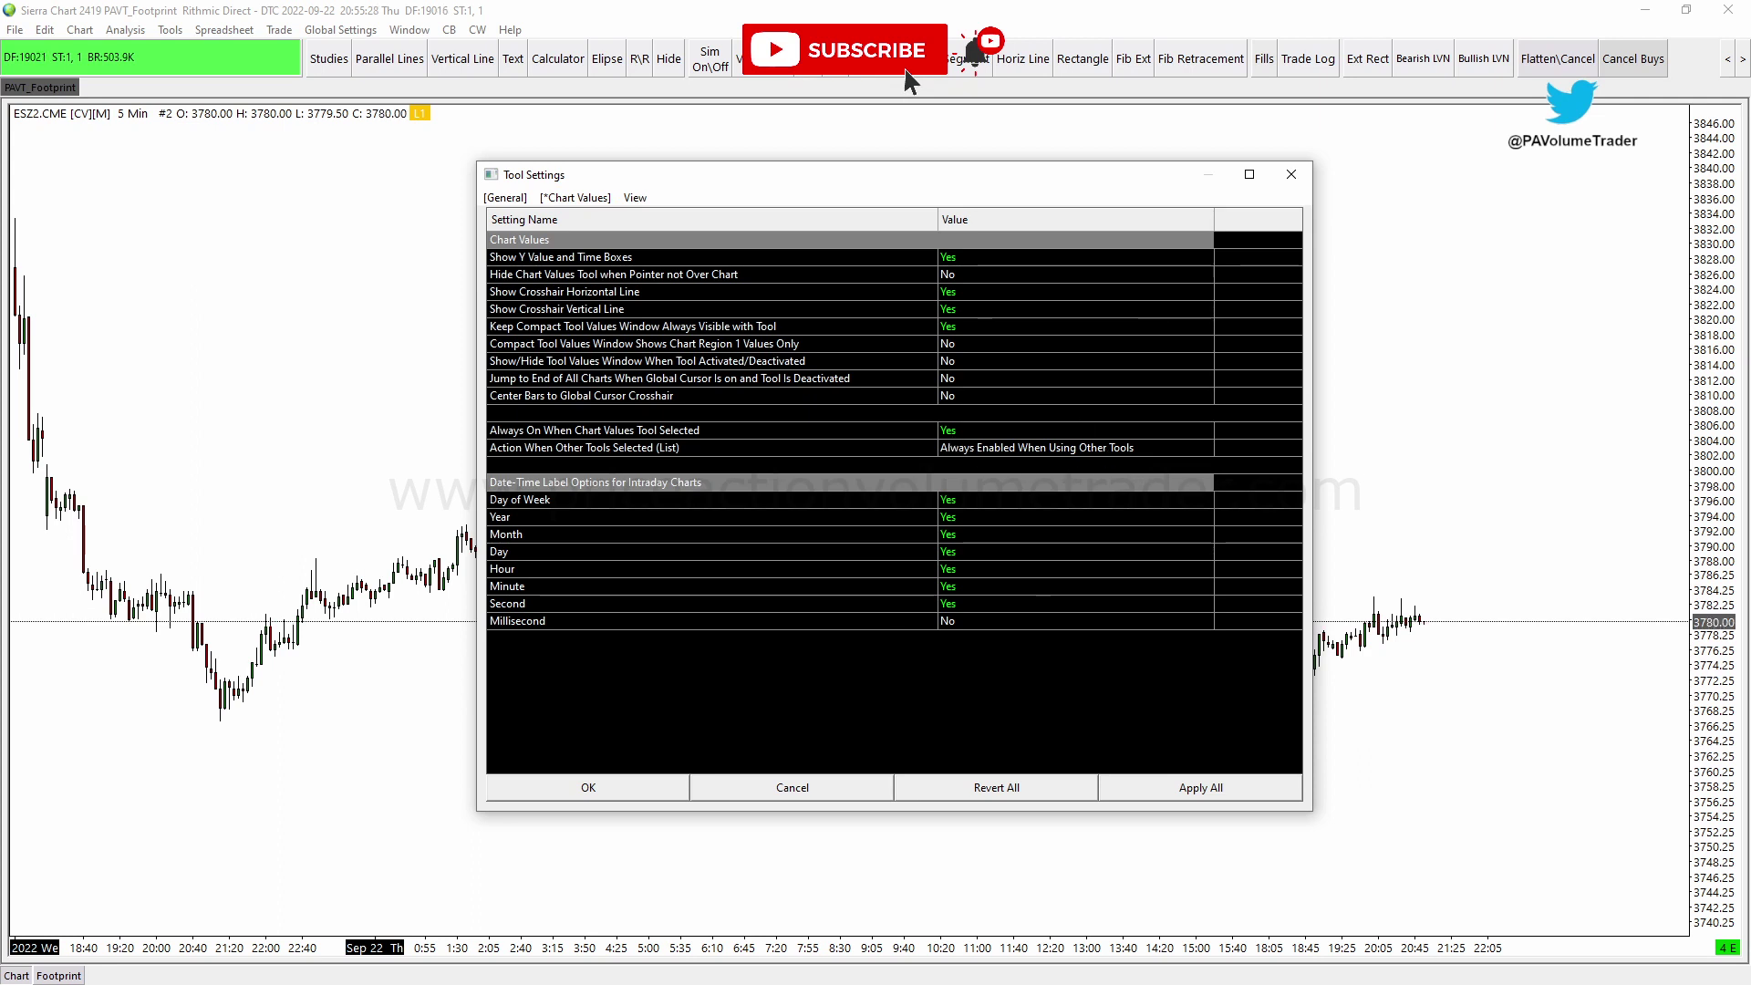
key("ctrl+2")
mouse_move(907, 410)
left_mouse_down()
mouse_move(1023, 479)
mouse_move(944, 392)
left_mouse_up()
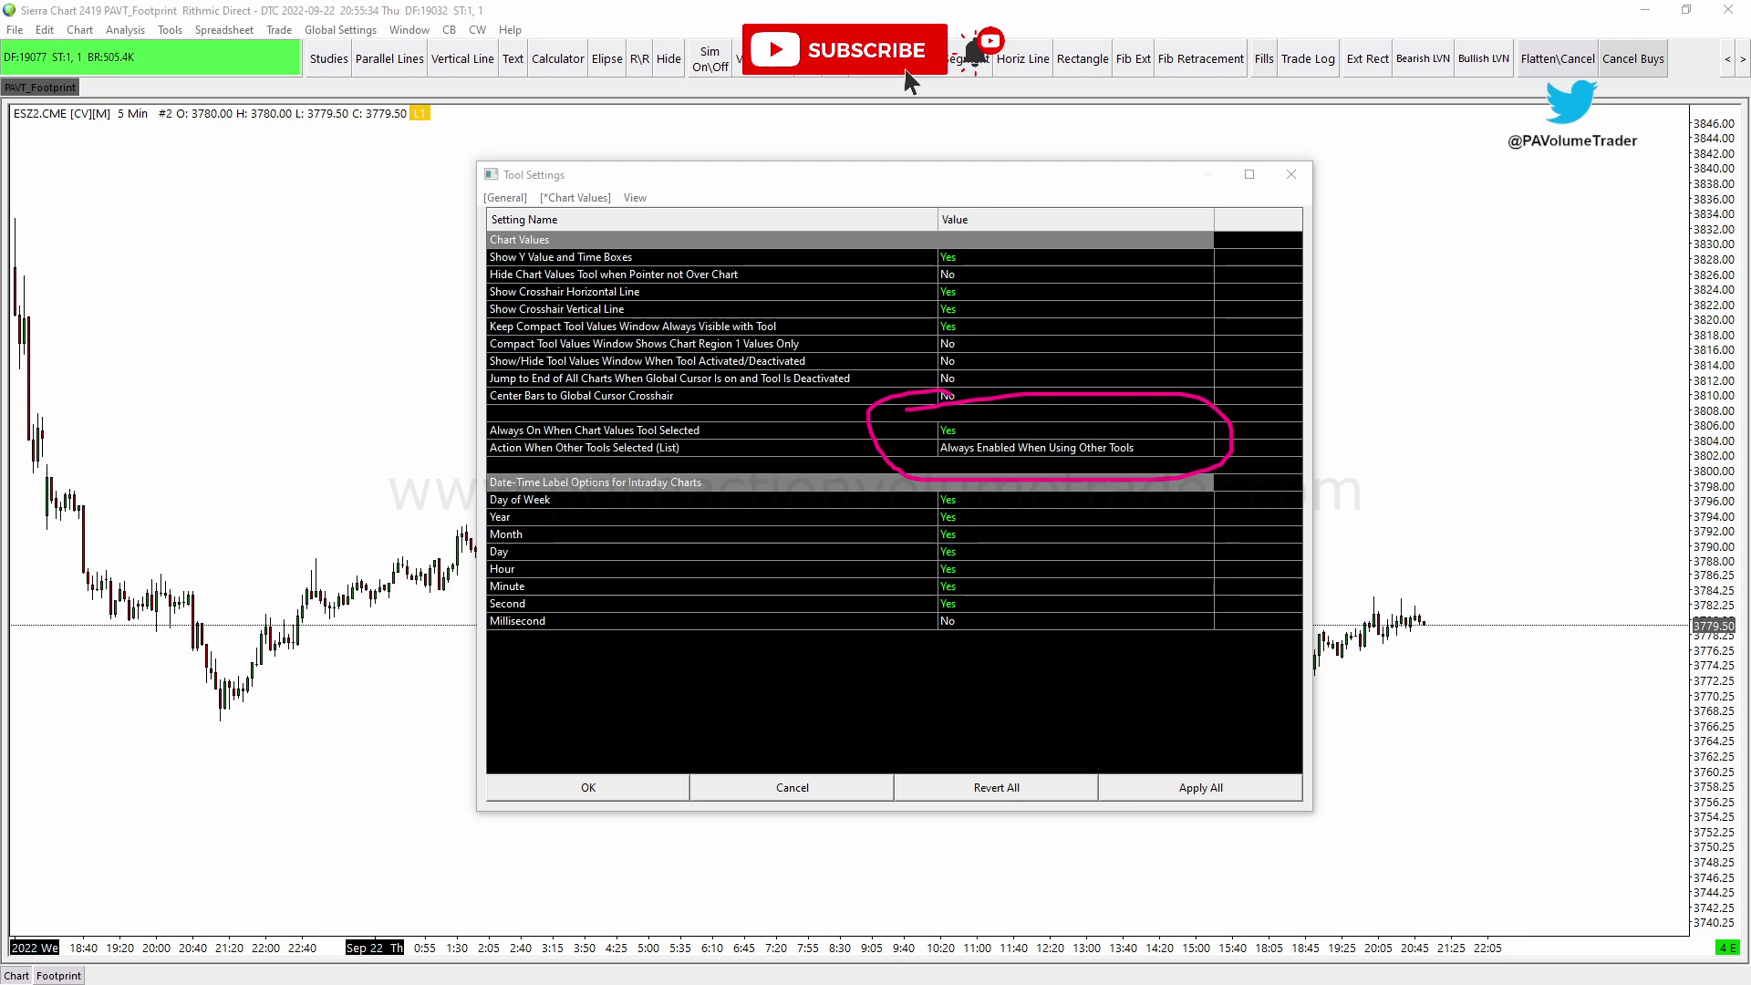
key("Escape")
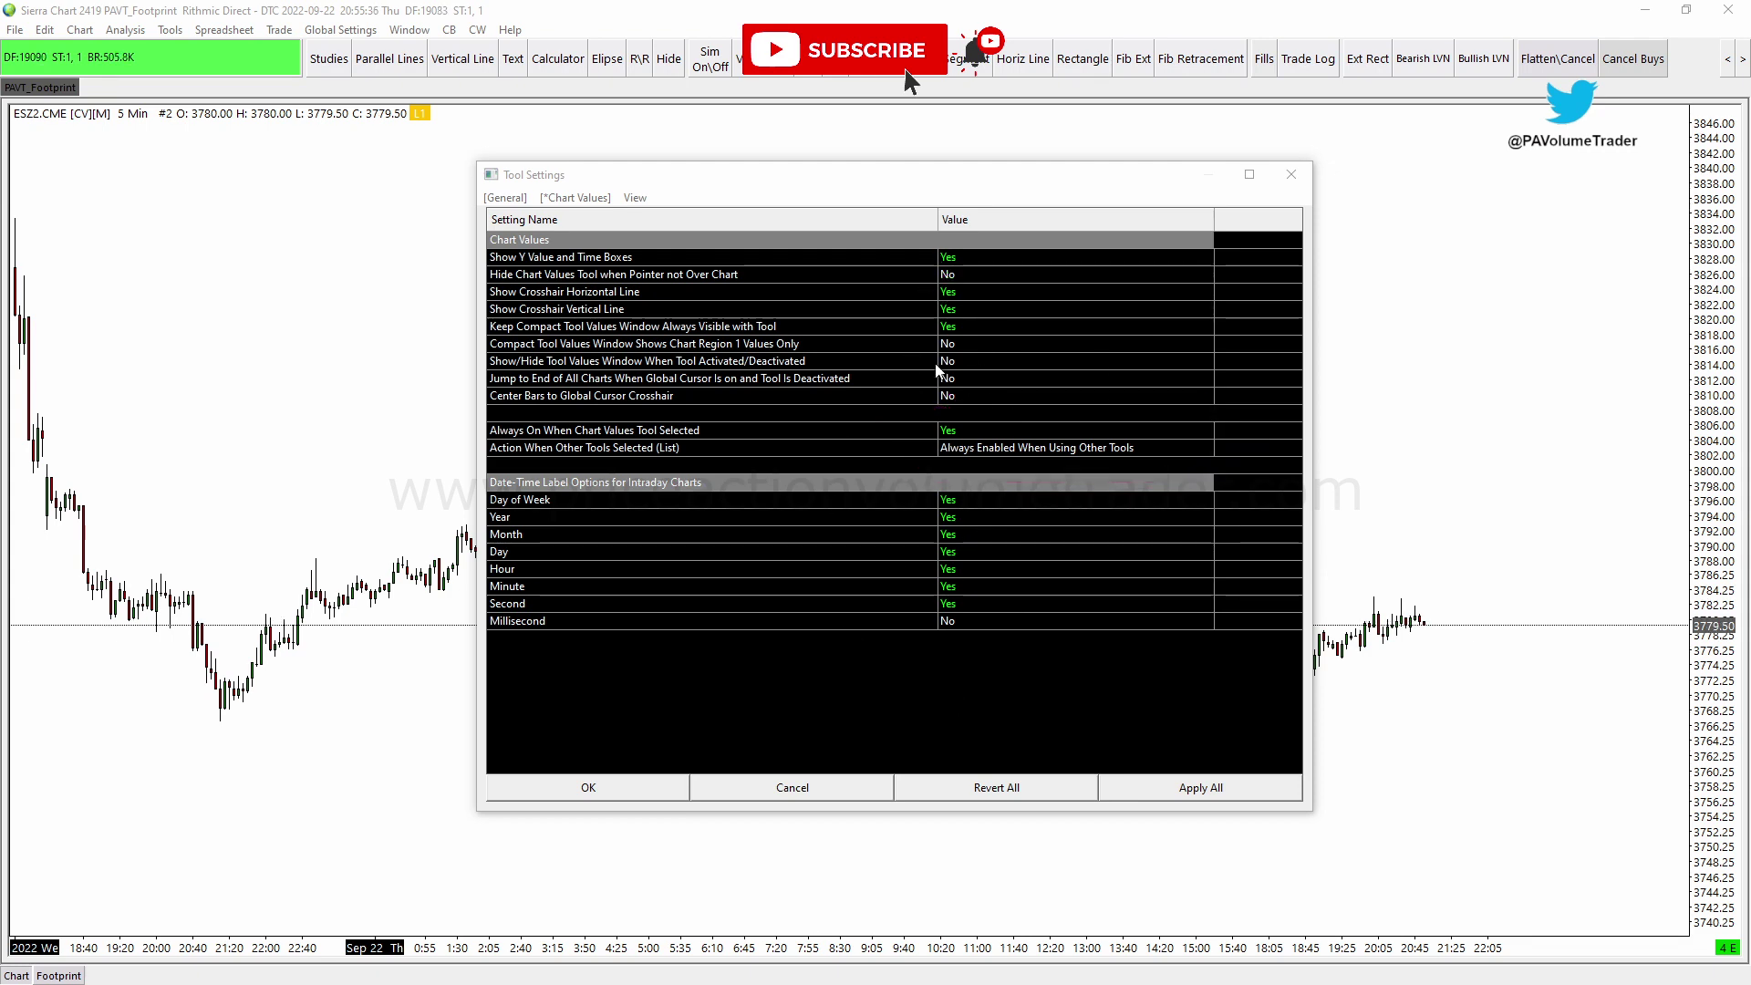
left_click(1304, 180)
left_click_drag(1303, 321, 1439, 317)
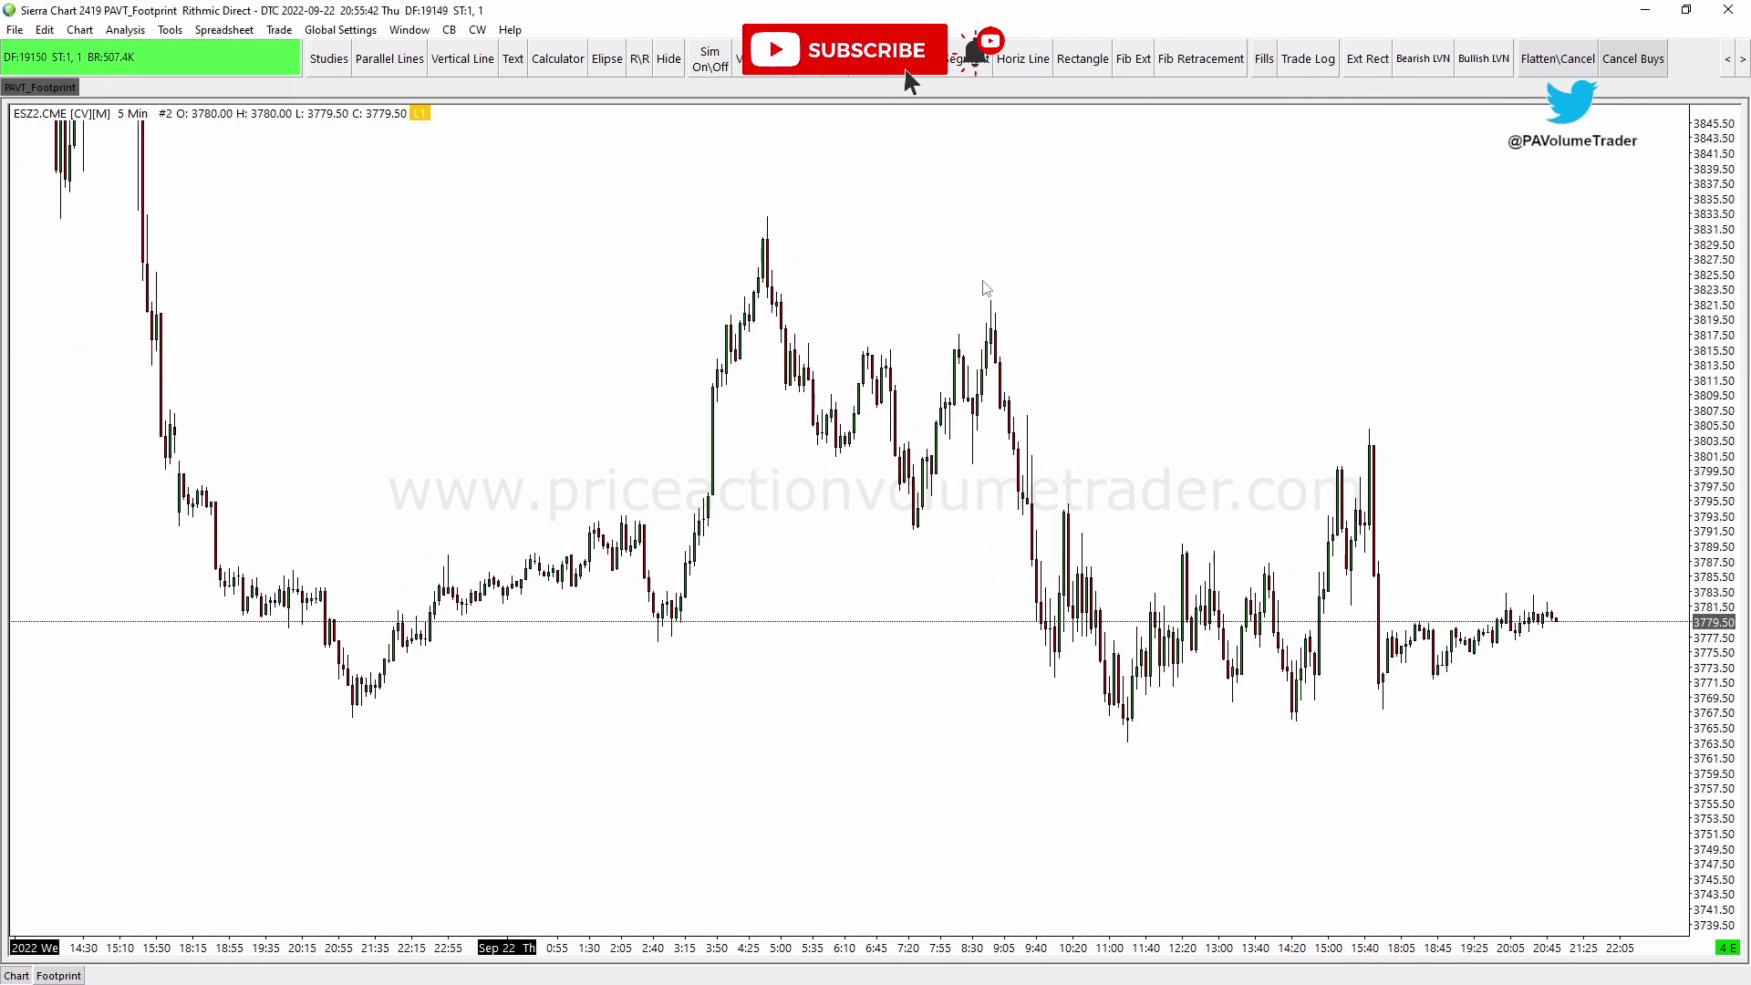
Open the GUI page of the General Settings and widen the window and its Value column to show the full Scroll Wheel option
left_click(356, 33)
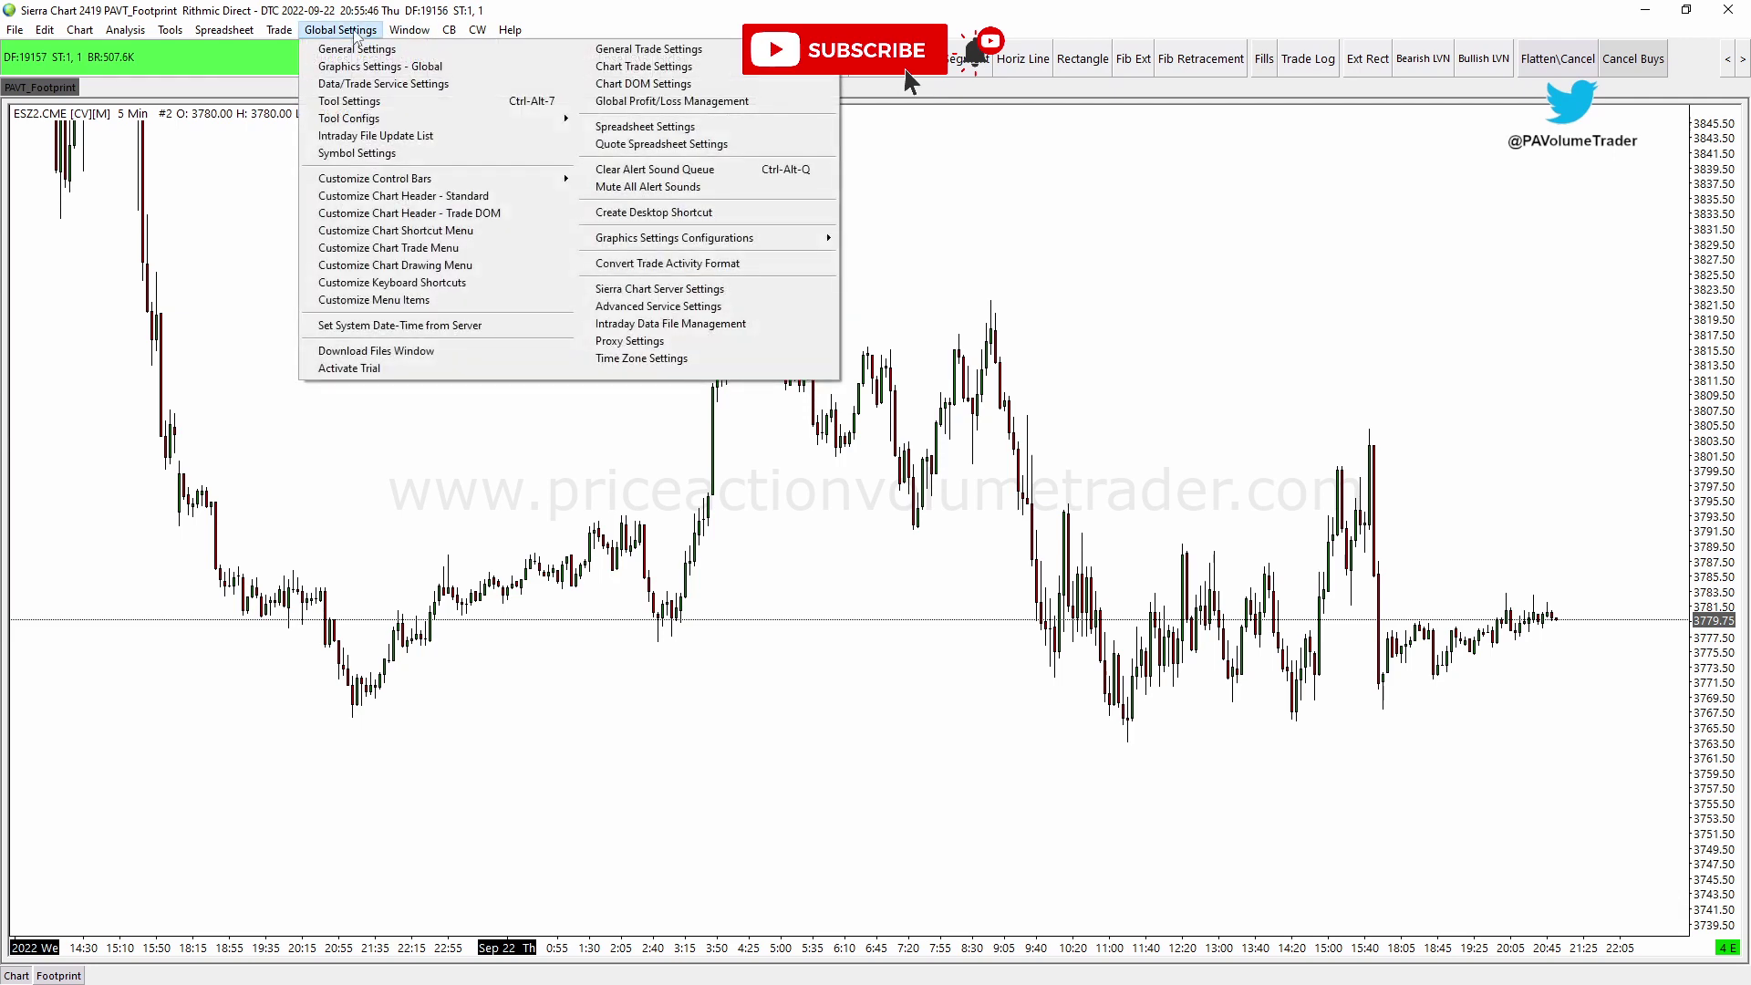
left_click(353, 50)
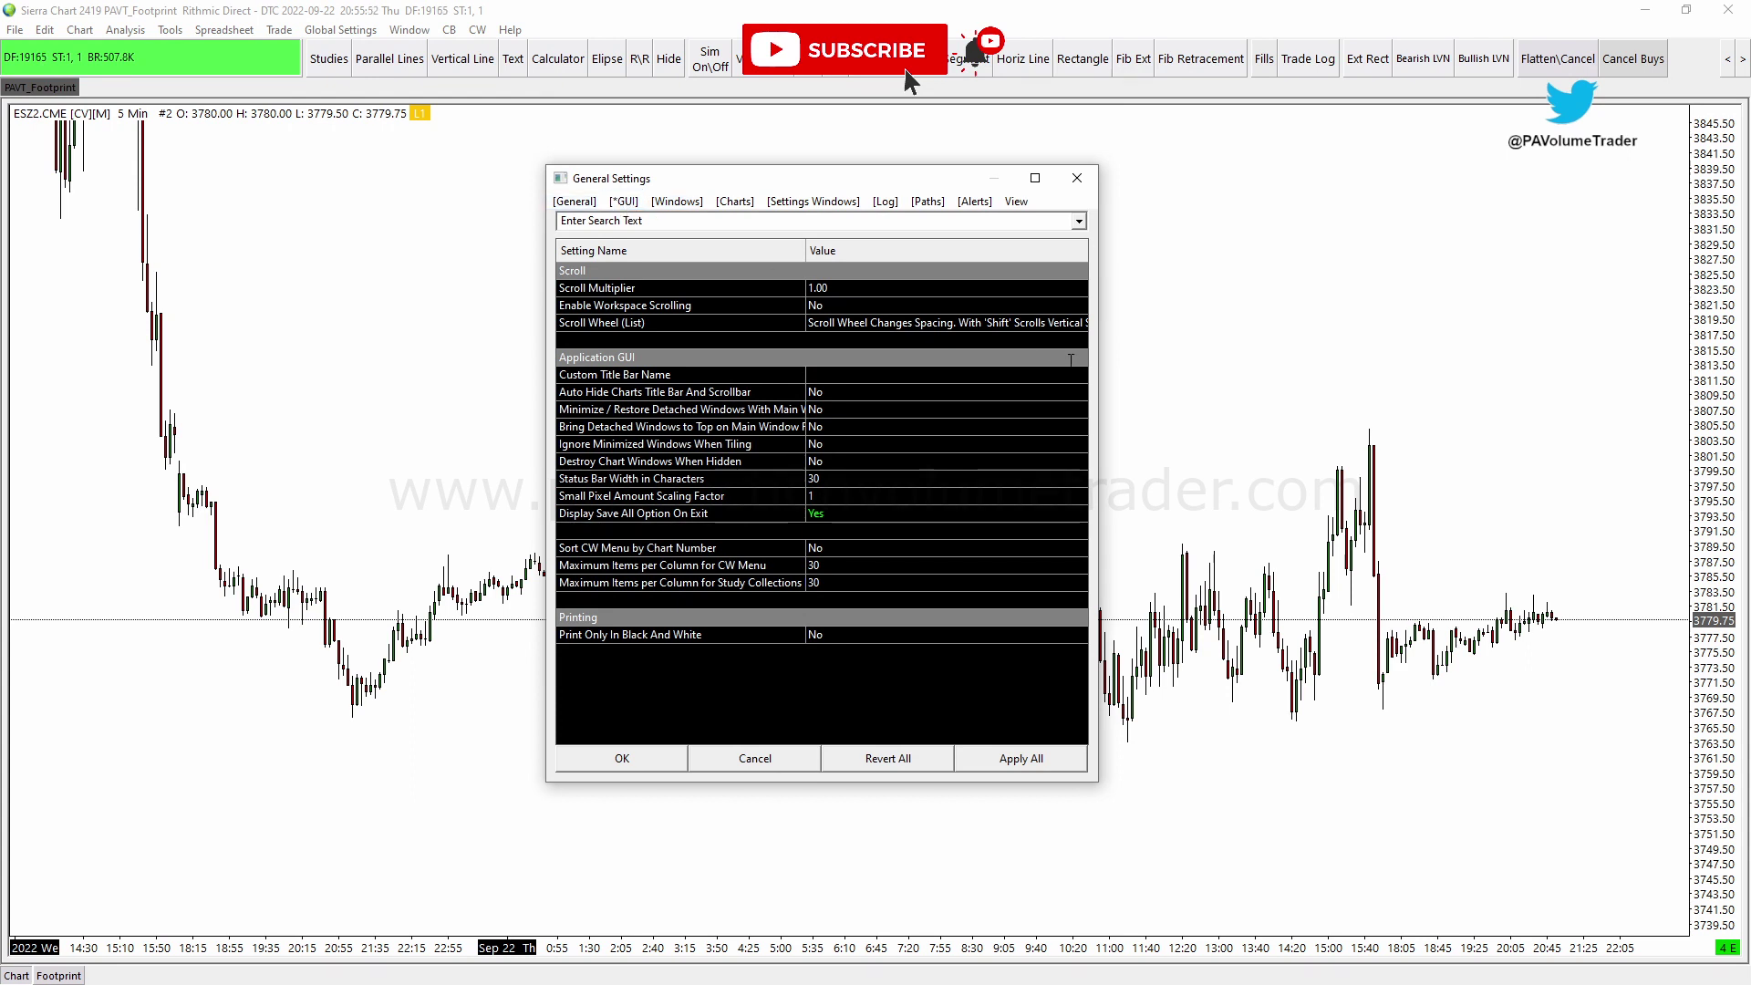
left_click_drag(1097, 380, 1356, 380)
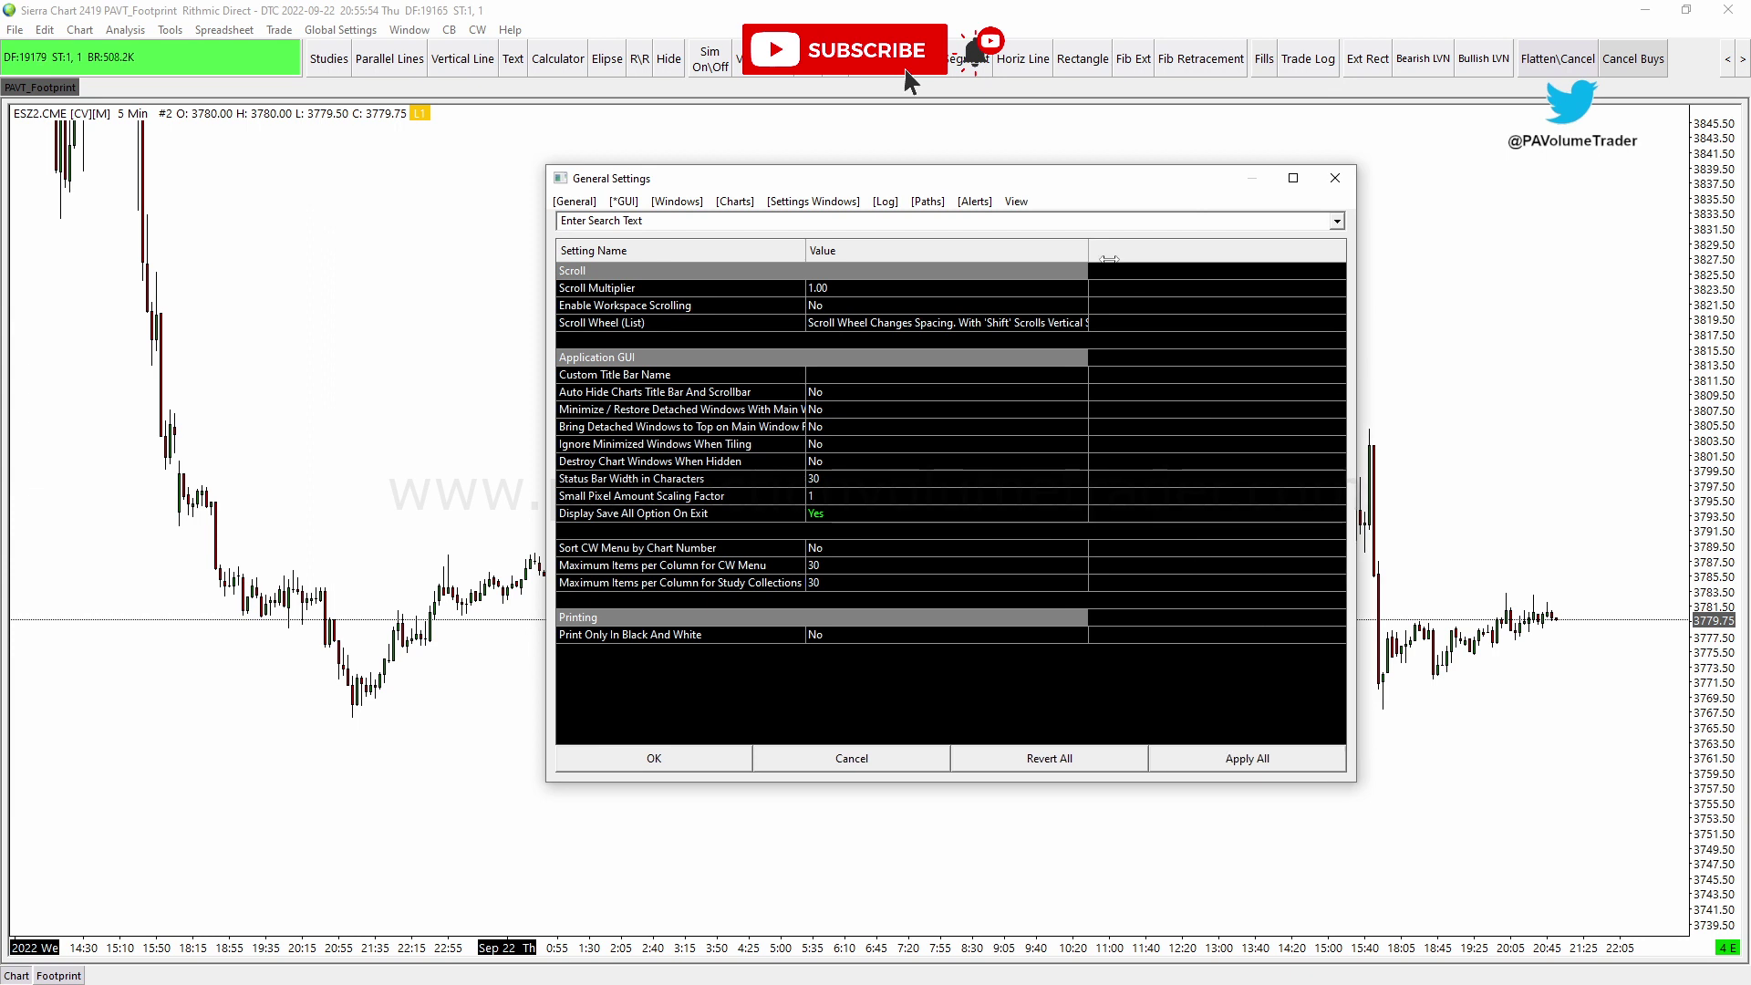
left_click_drag(1090, 247, 1273, 255)
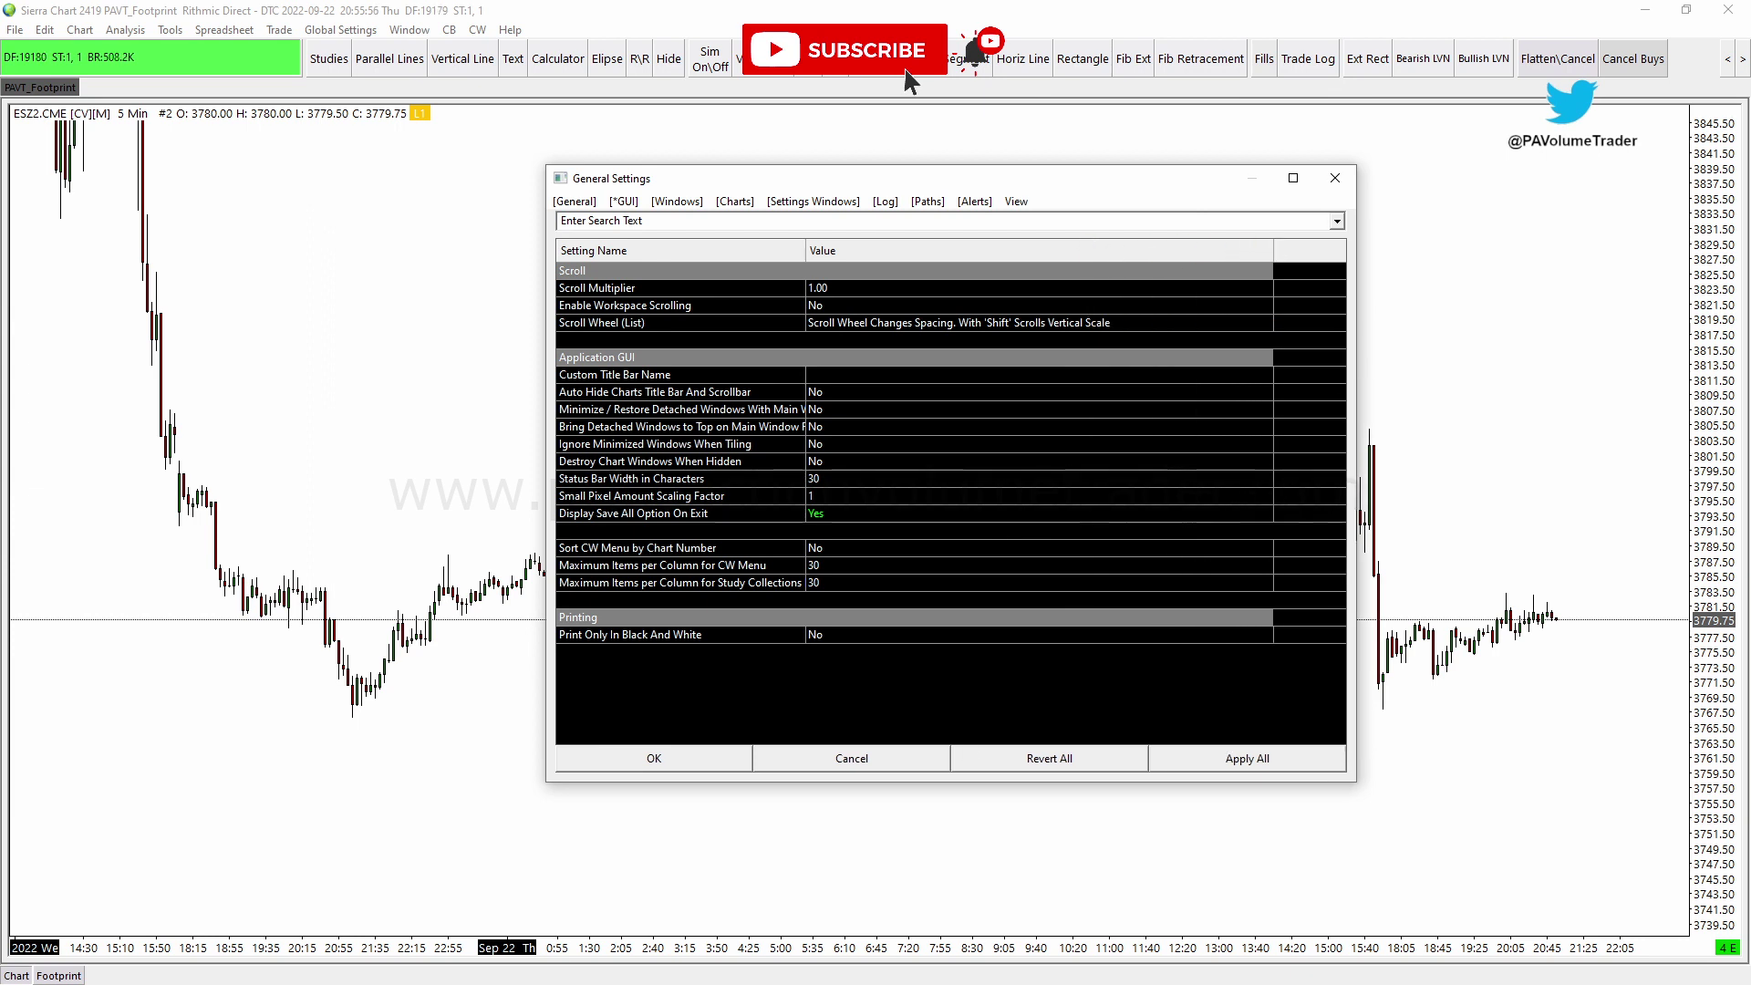
key("ctrl+shift+2")
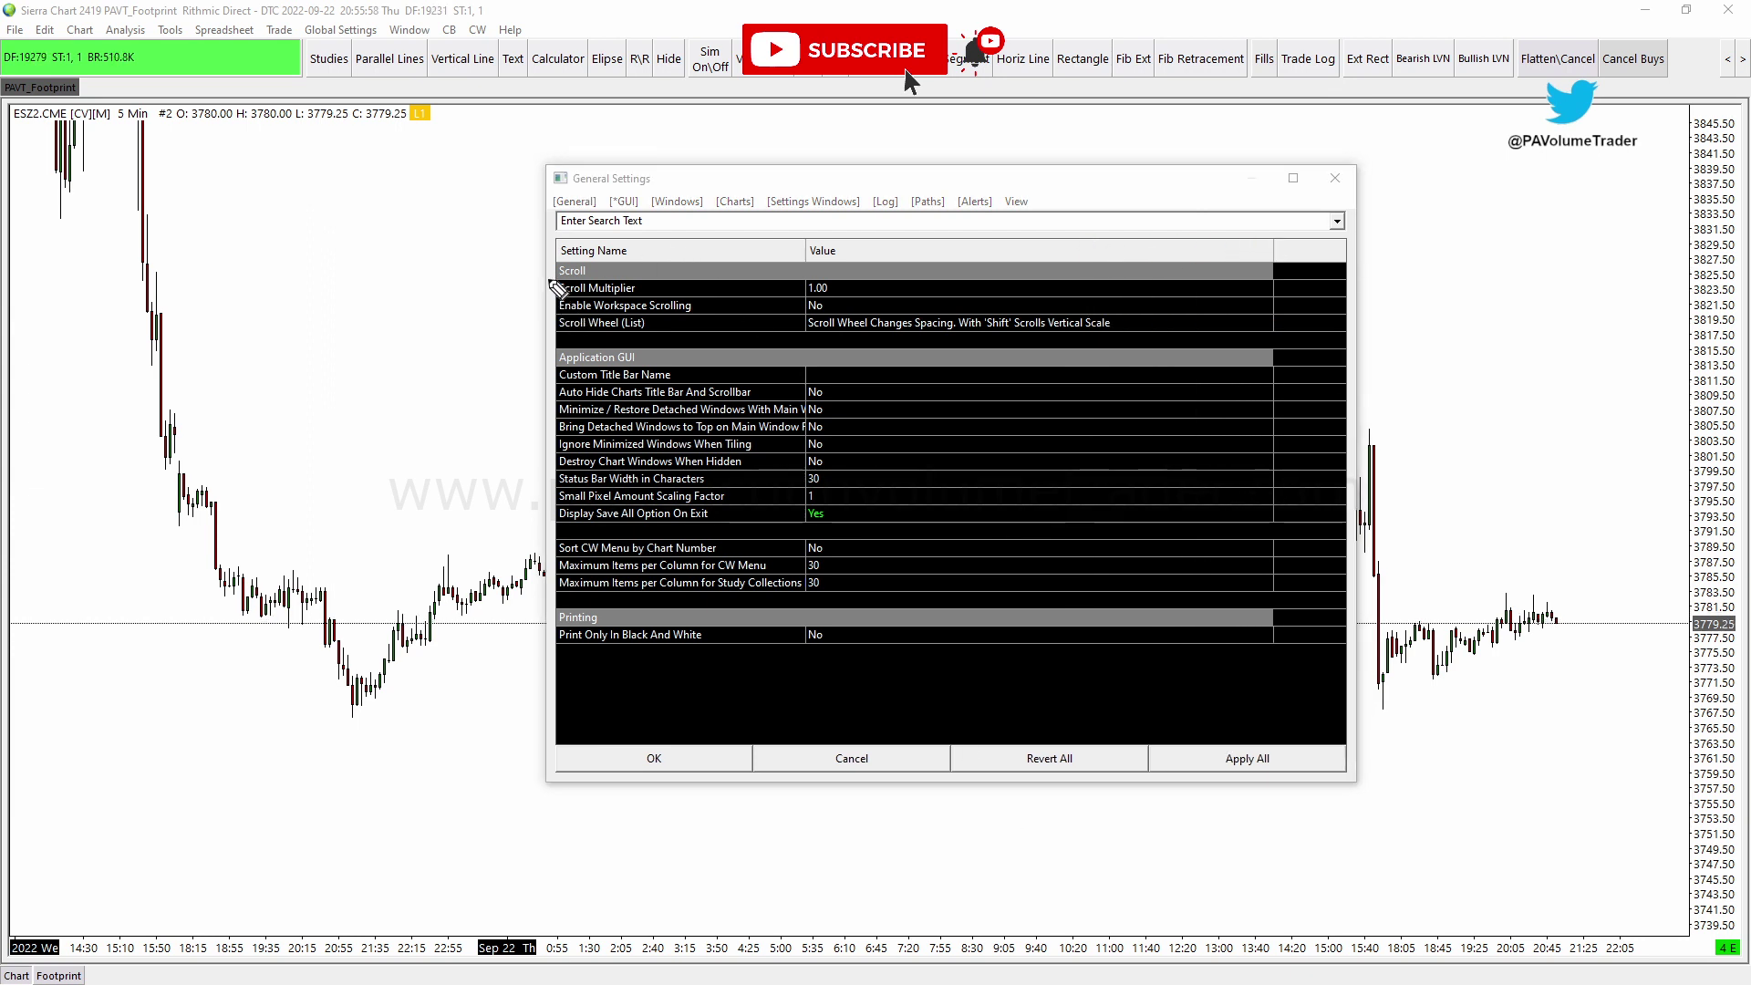
mouse_move(554, 288)
left_mouse_down()
mouse_move(966, 269)
mouse_move(1135, 344)
mouse_move(593, 344)
mouse_move(548, 297)
left_mouse_up()
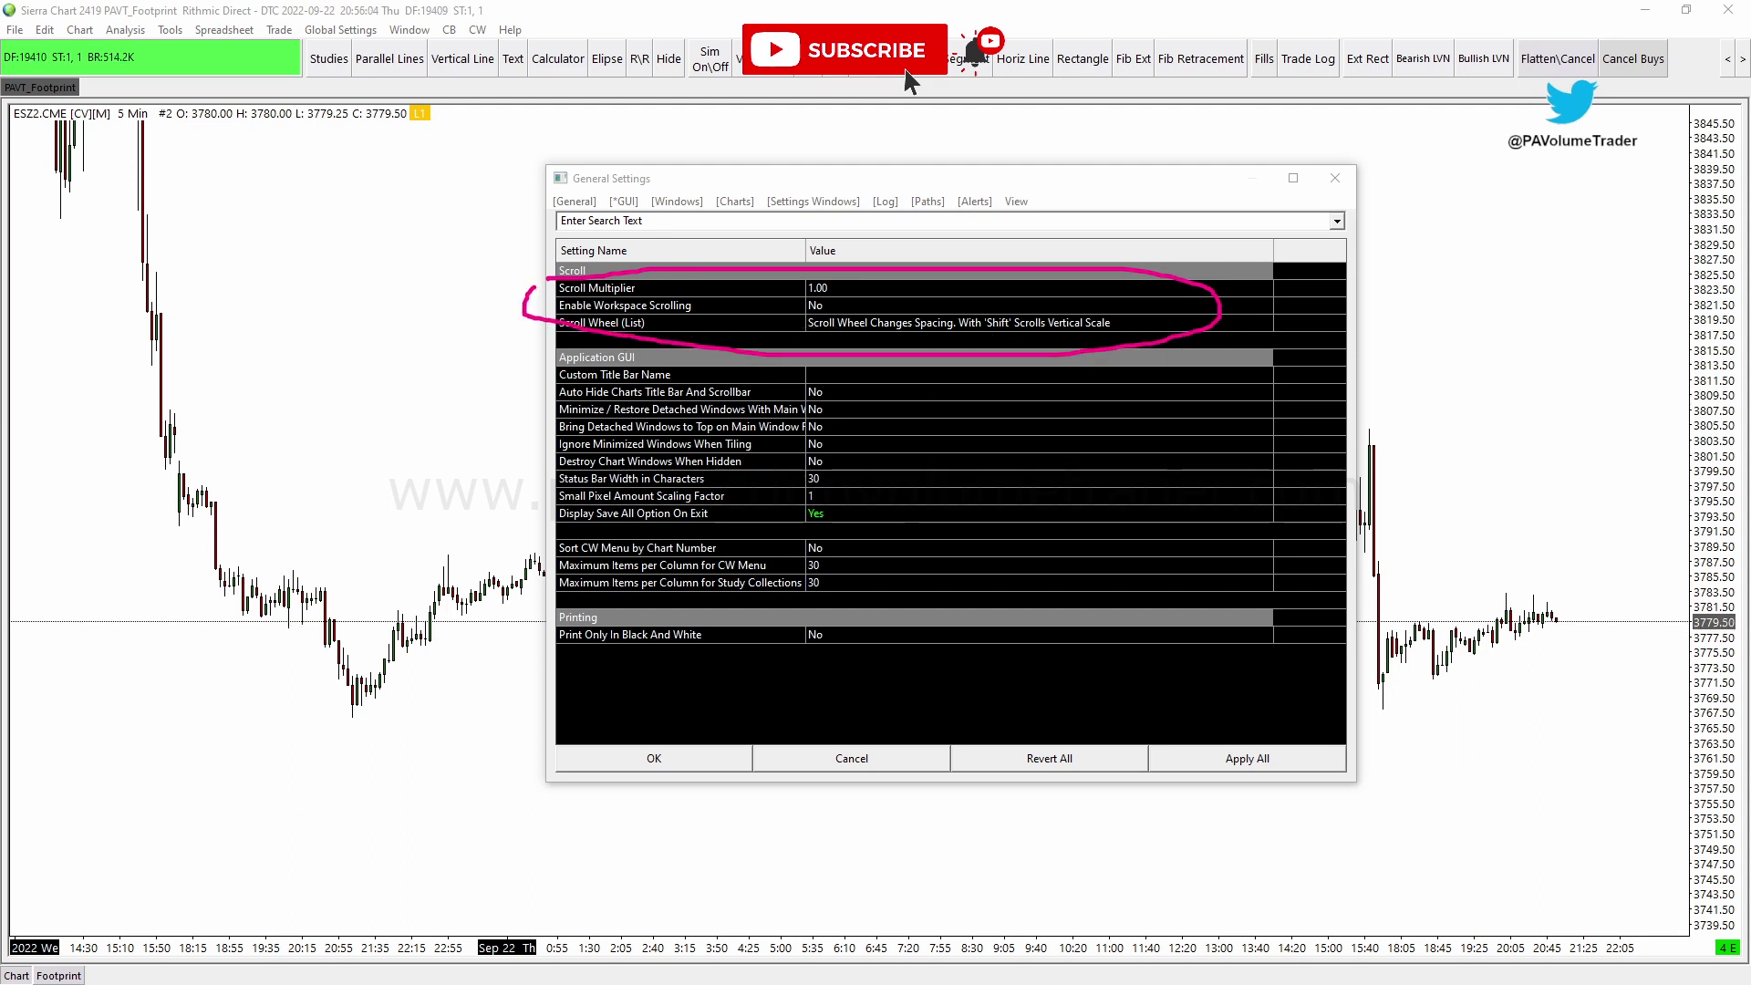
key("Escape")
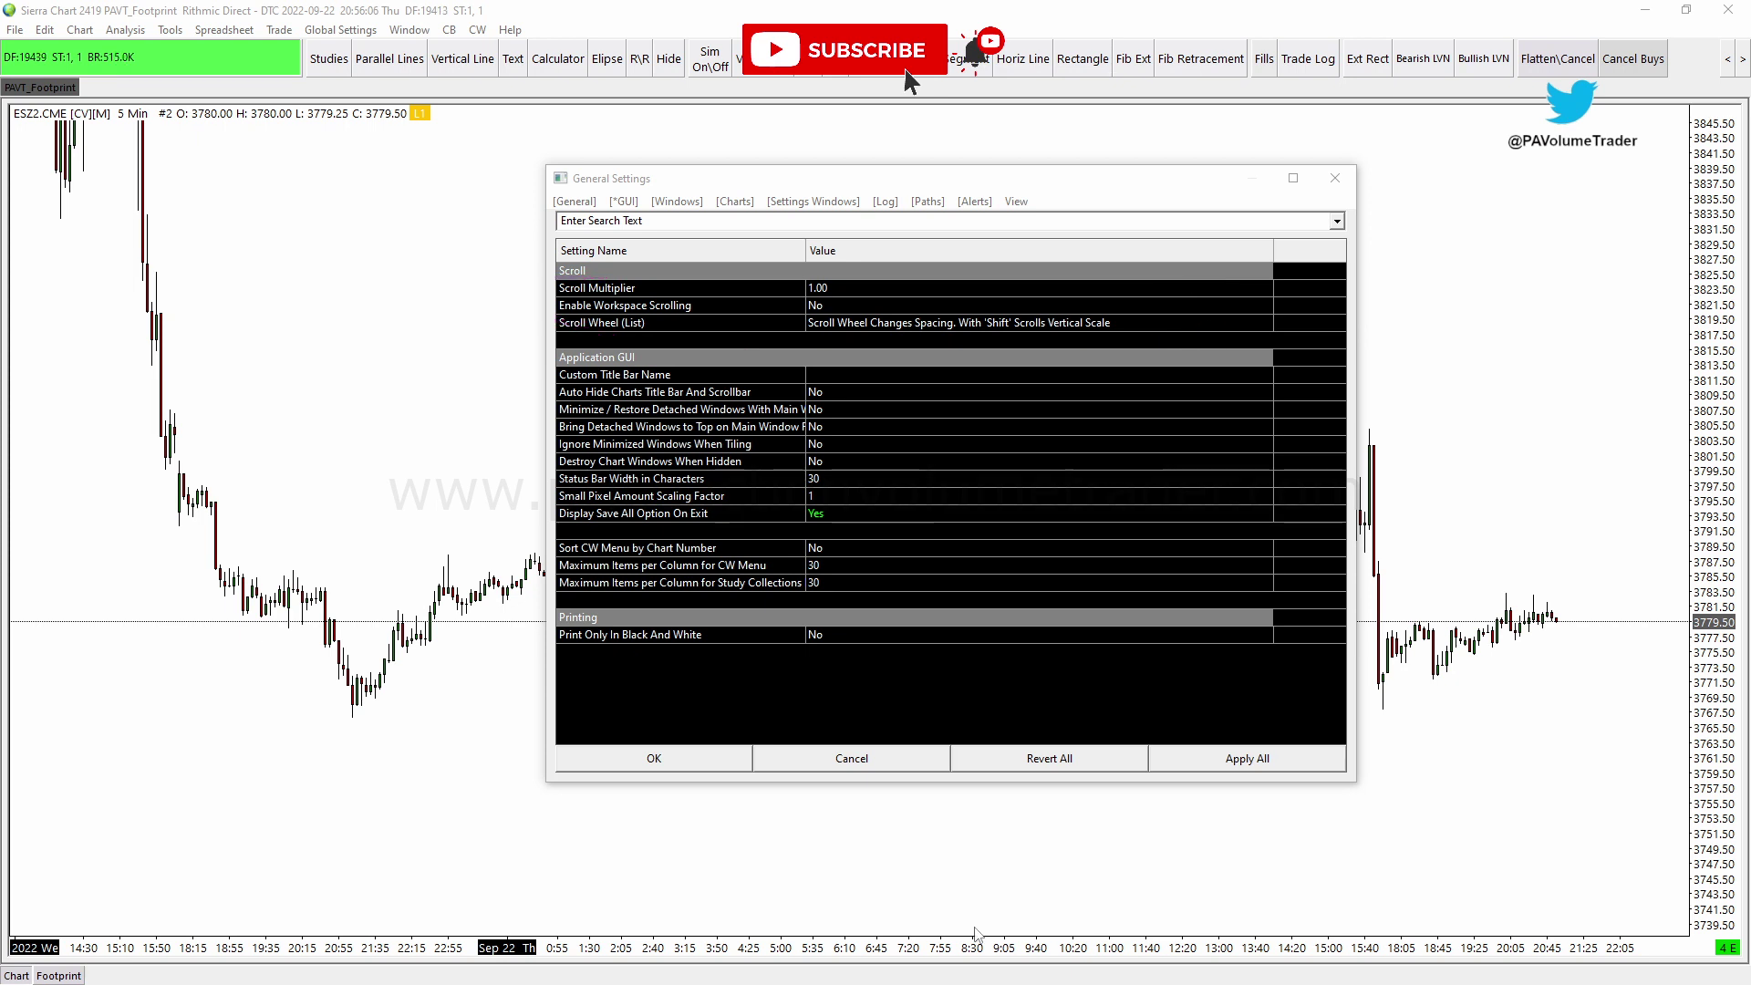
left_click_drag(552, 310, 1162, 334)
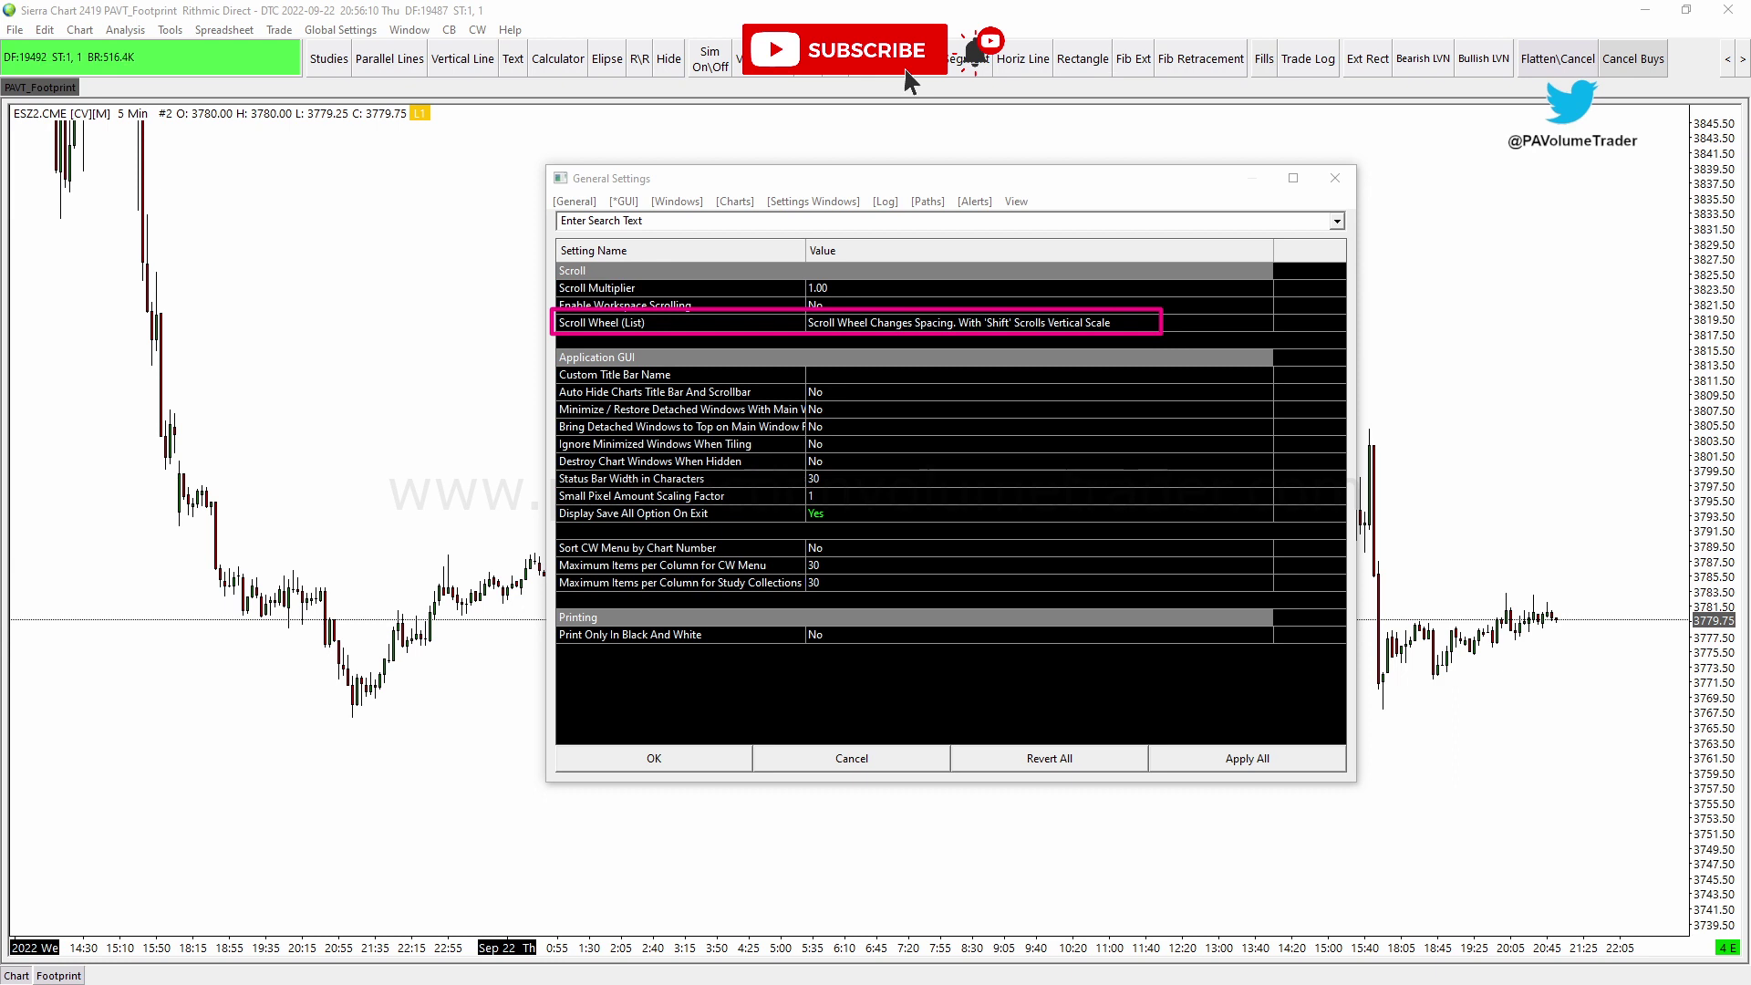
Set Scroll Wheel to "Scroll Wheel Changes Spacing. With 'Shift' Scrolls Vertical Scale", apply all settings, and close the General Settings
left_click(1116, 323)
left_click(1114, 325)
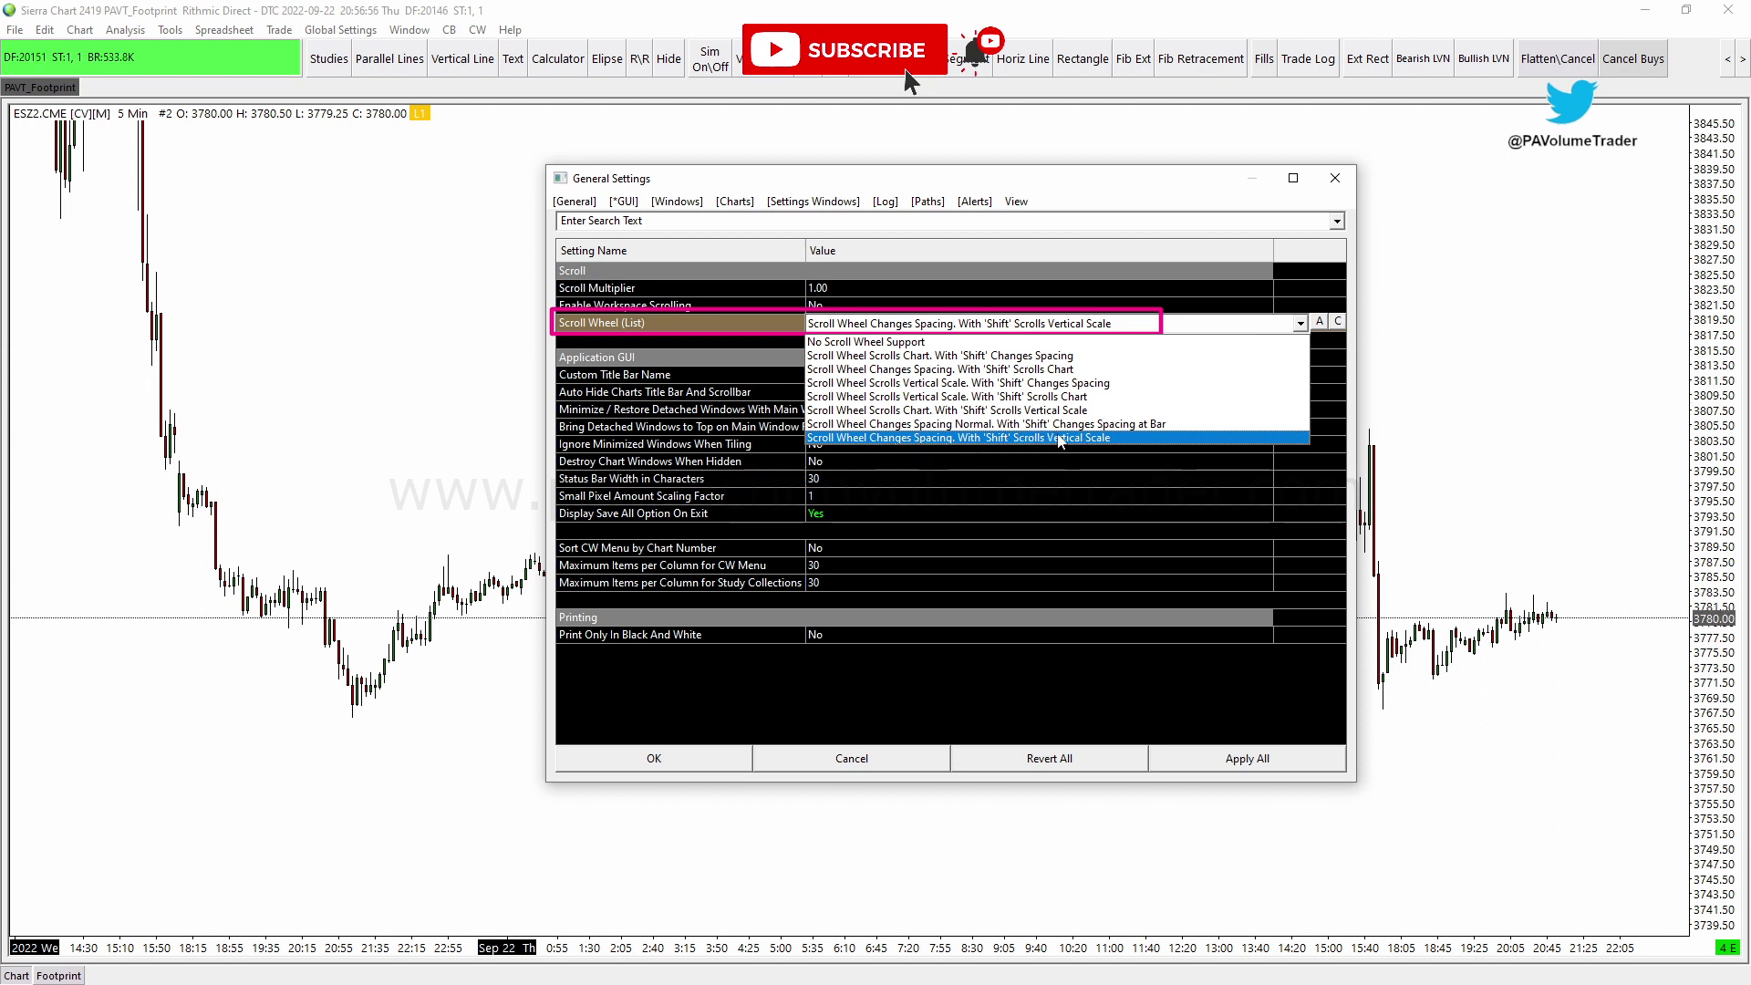
left_click(1084, 438)
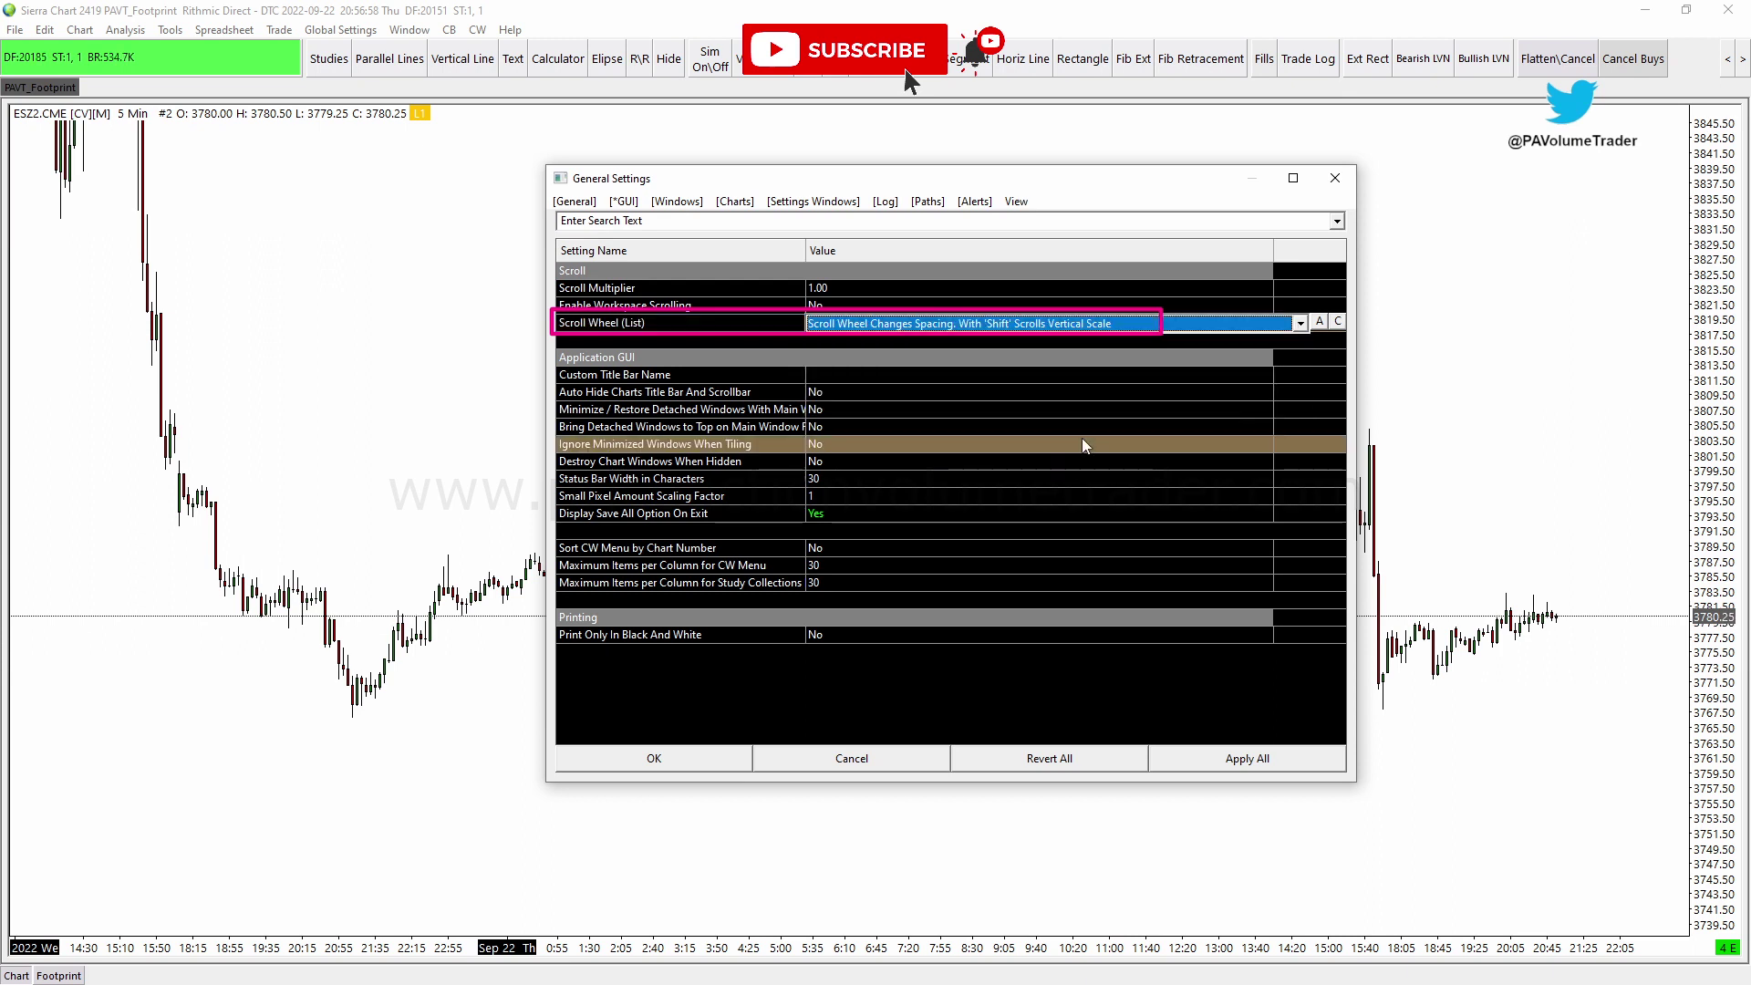
left_click(1188, 394)
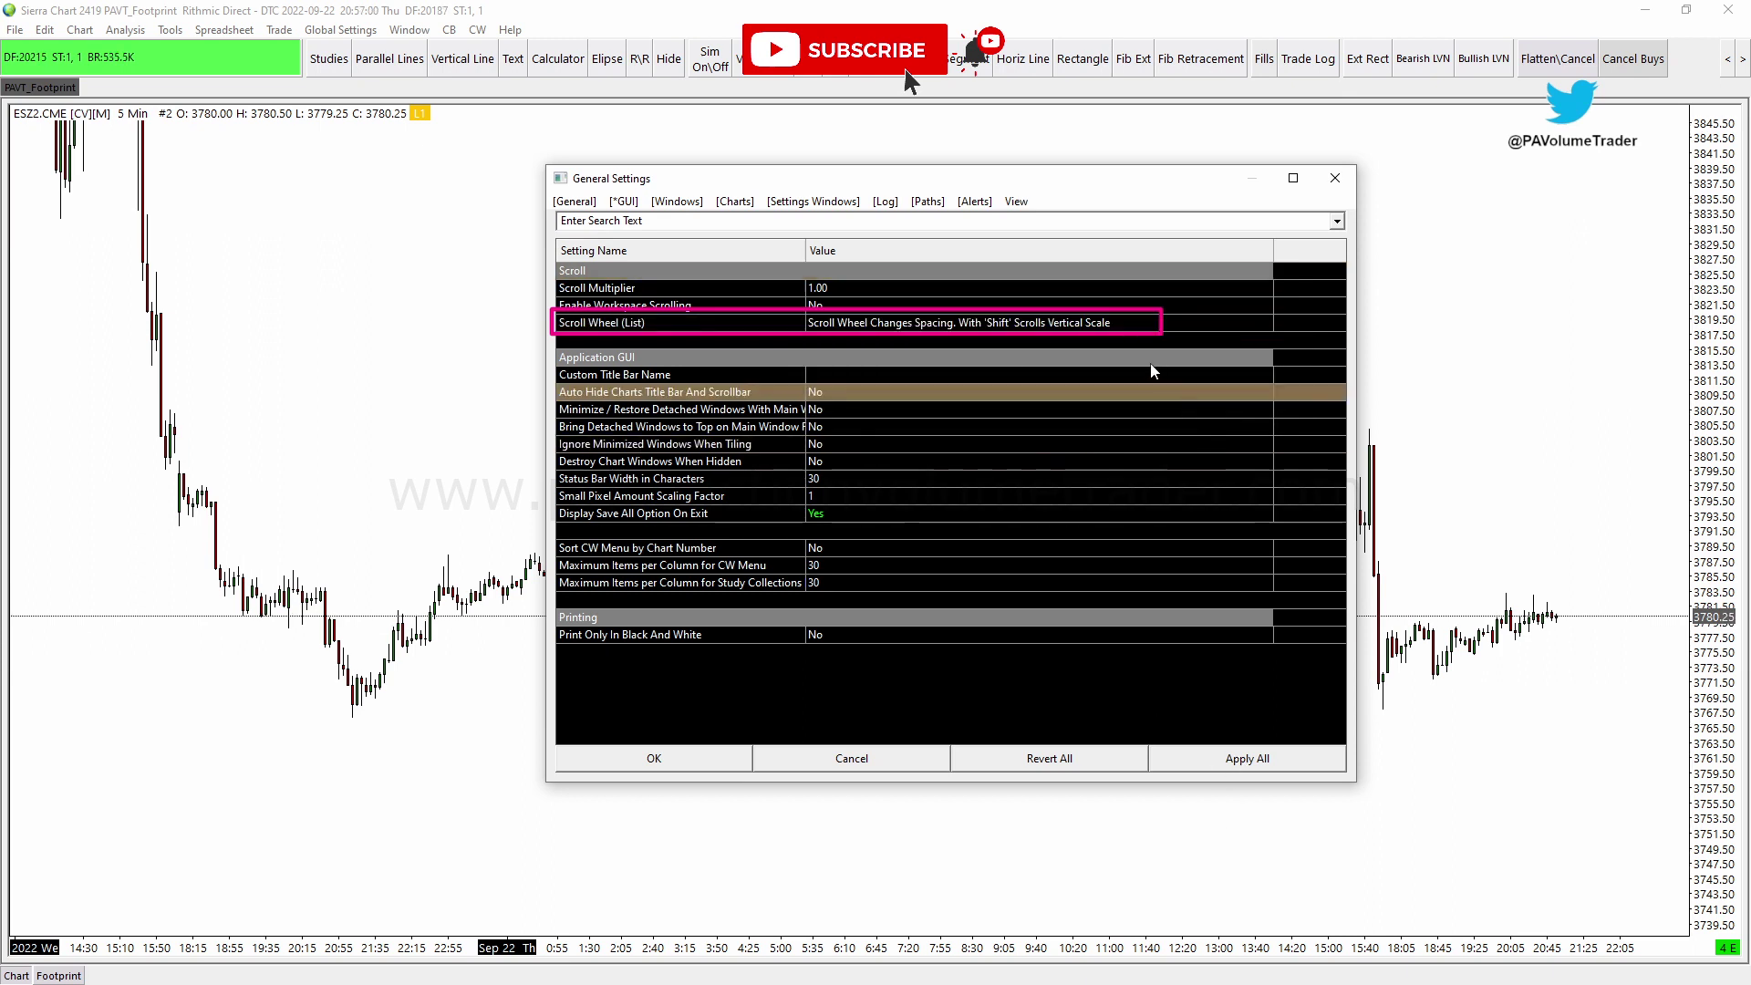
left_click(1226, 755)
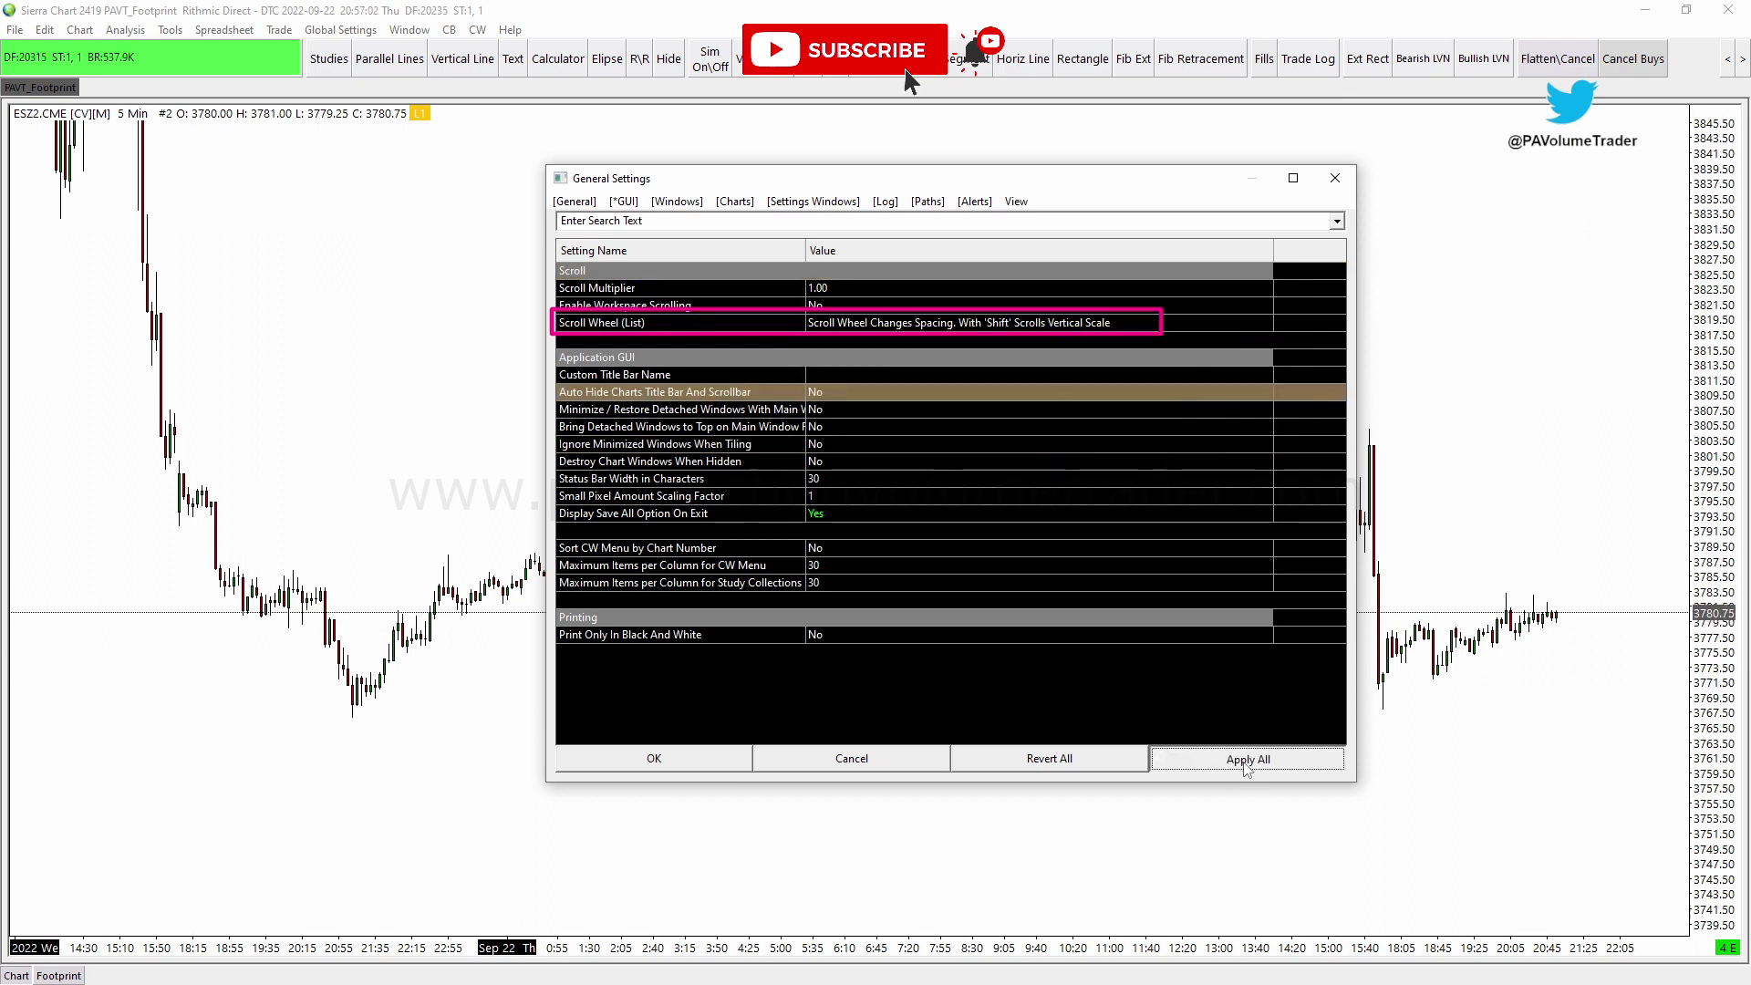
left_click(682, 760)
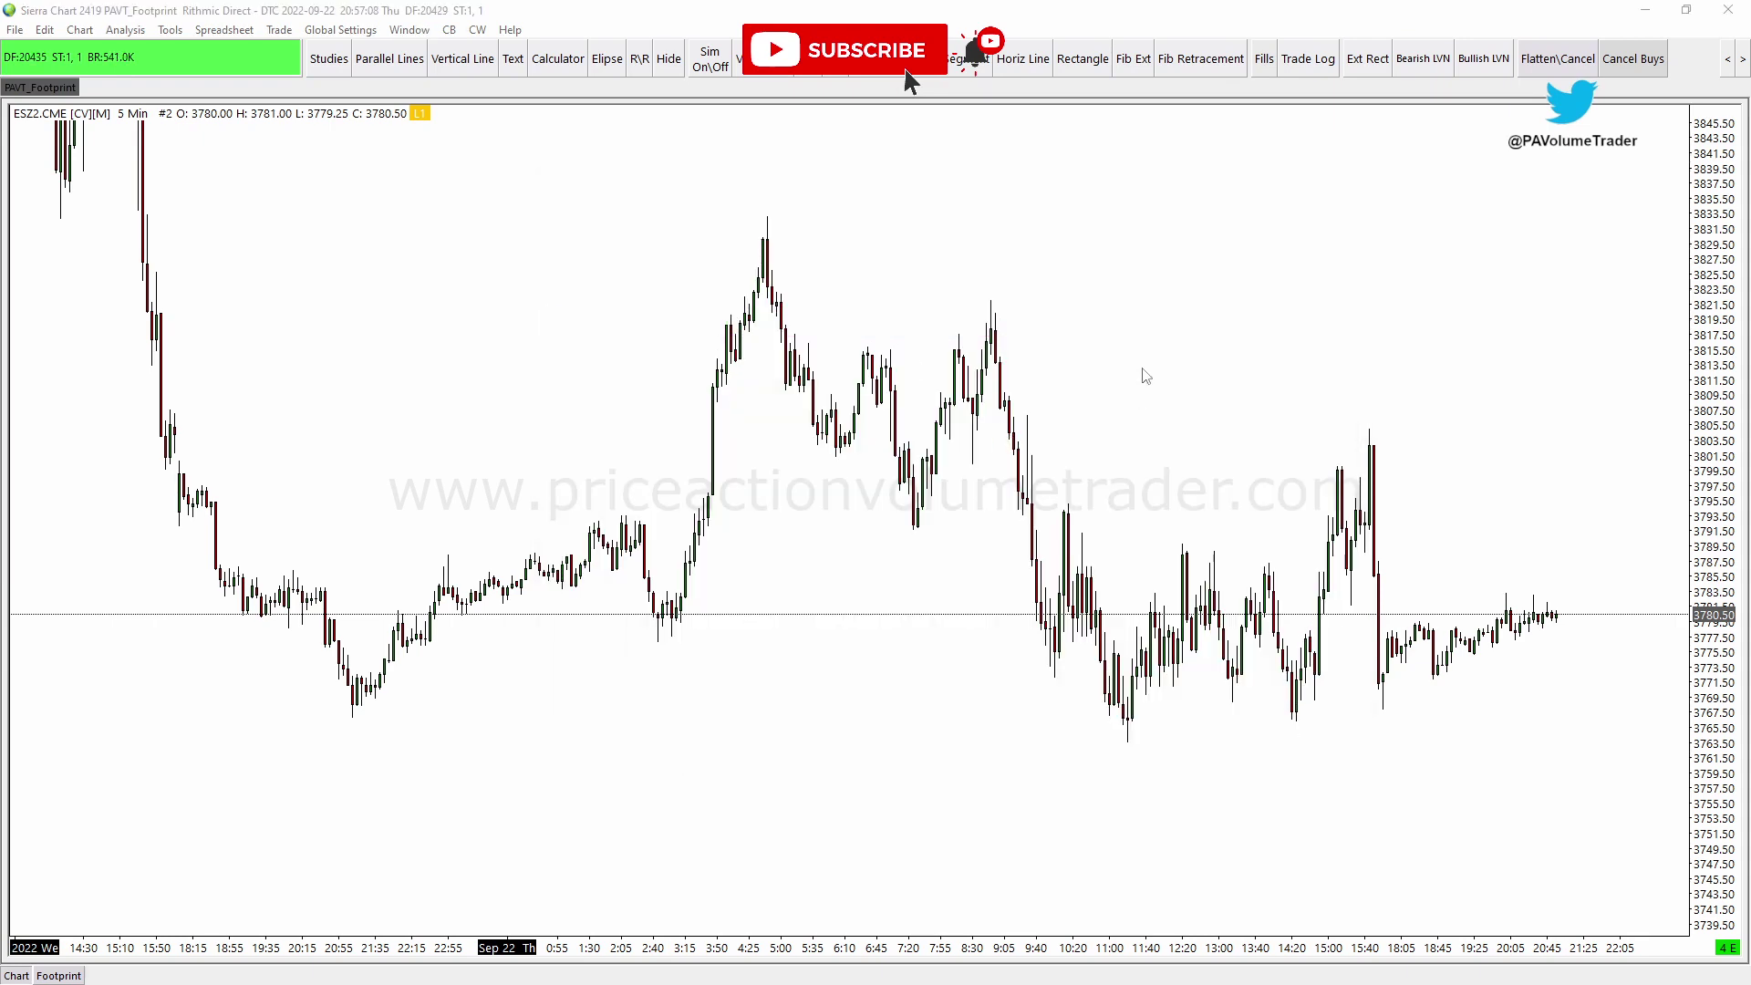
Test the scroll wheel setting by widening and narrowing the bar spacing of the ES chart several times
scroll(1148, 375, "up", 9)
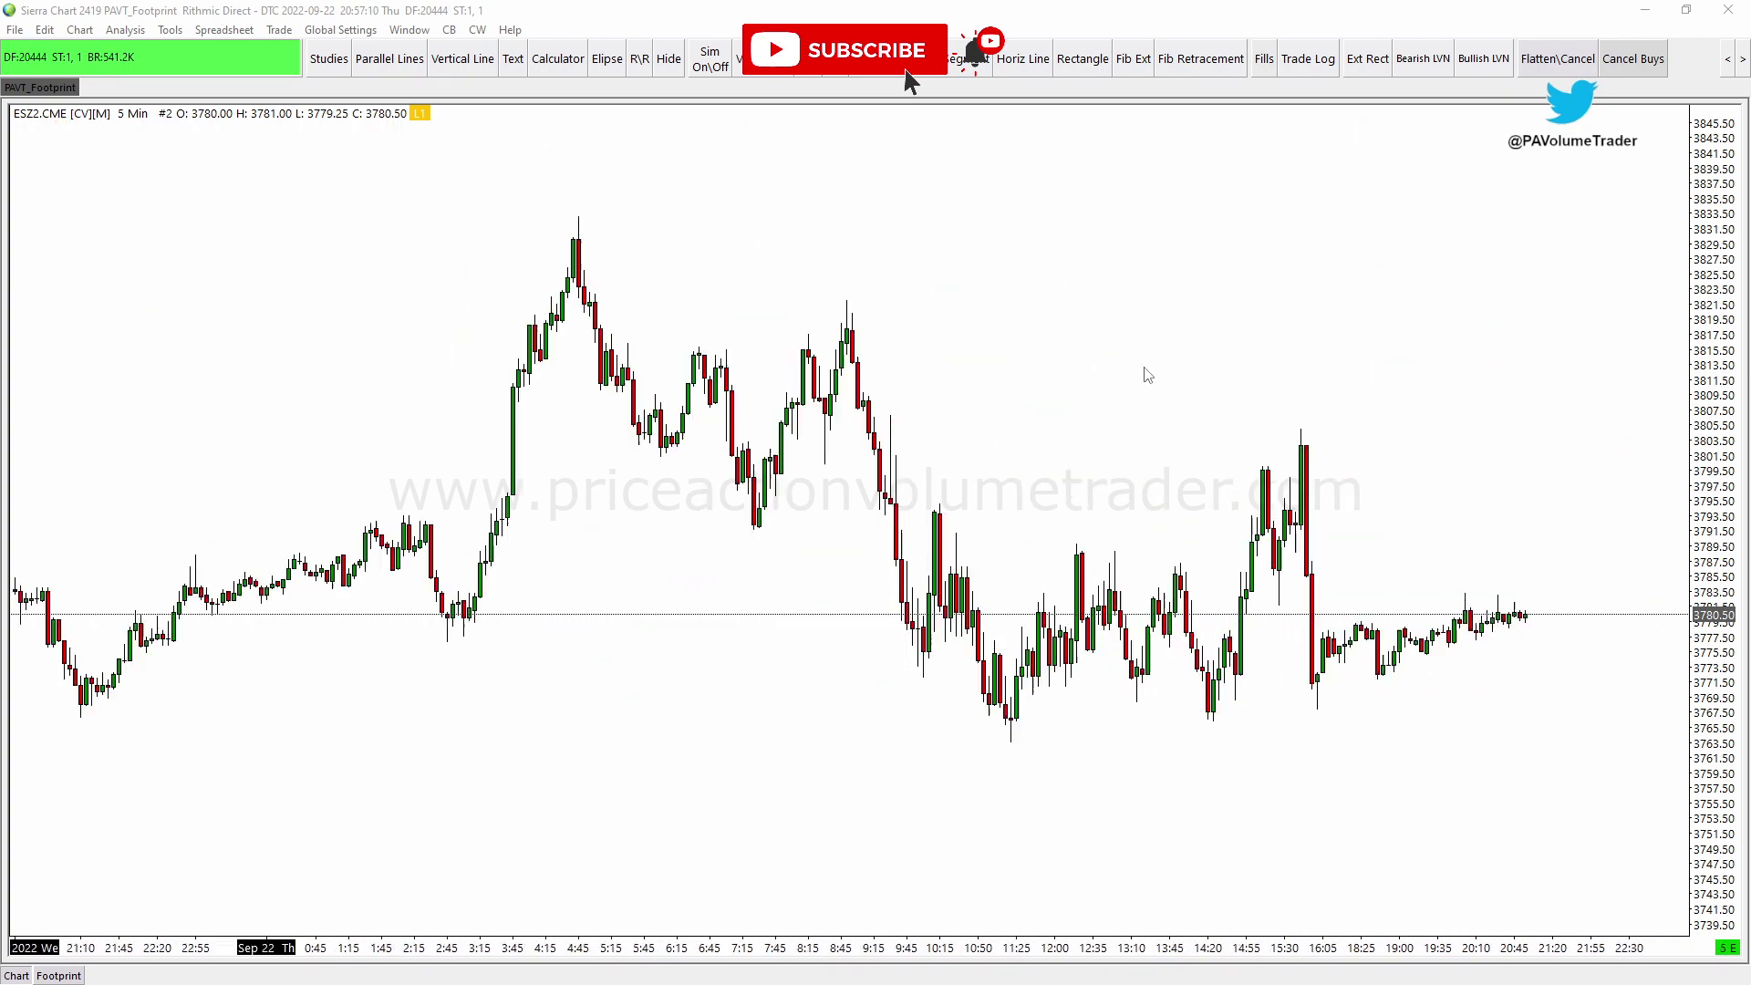
scroll(1148, 374, "down", 6)
scroll(1144, 368, "down", 1)
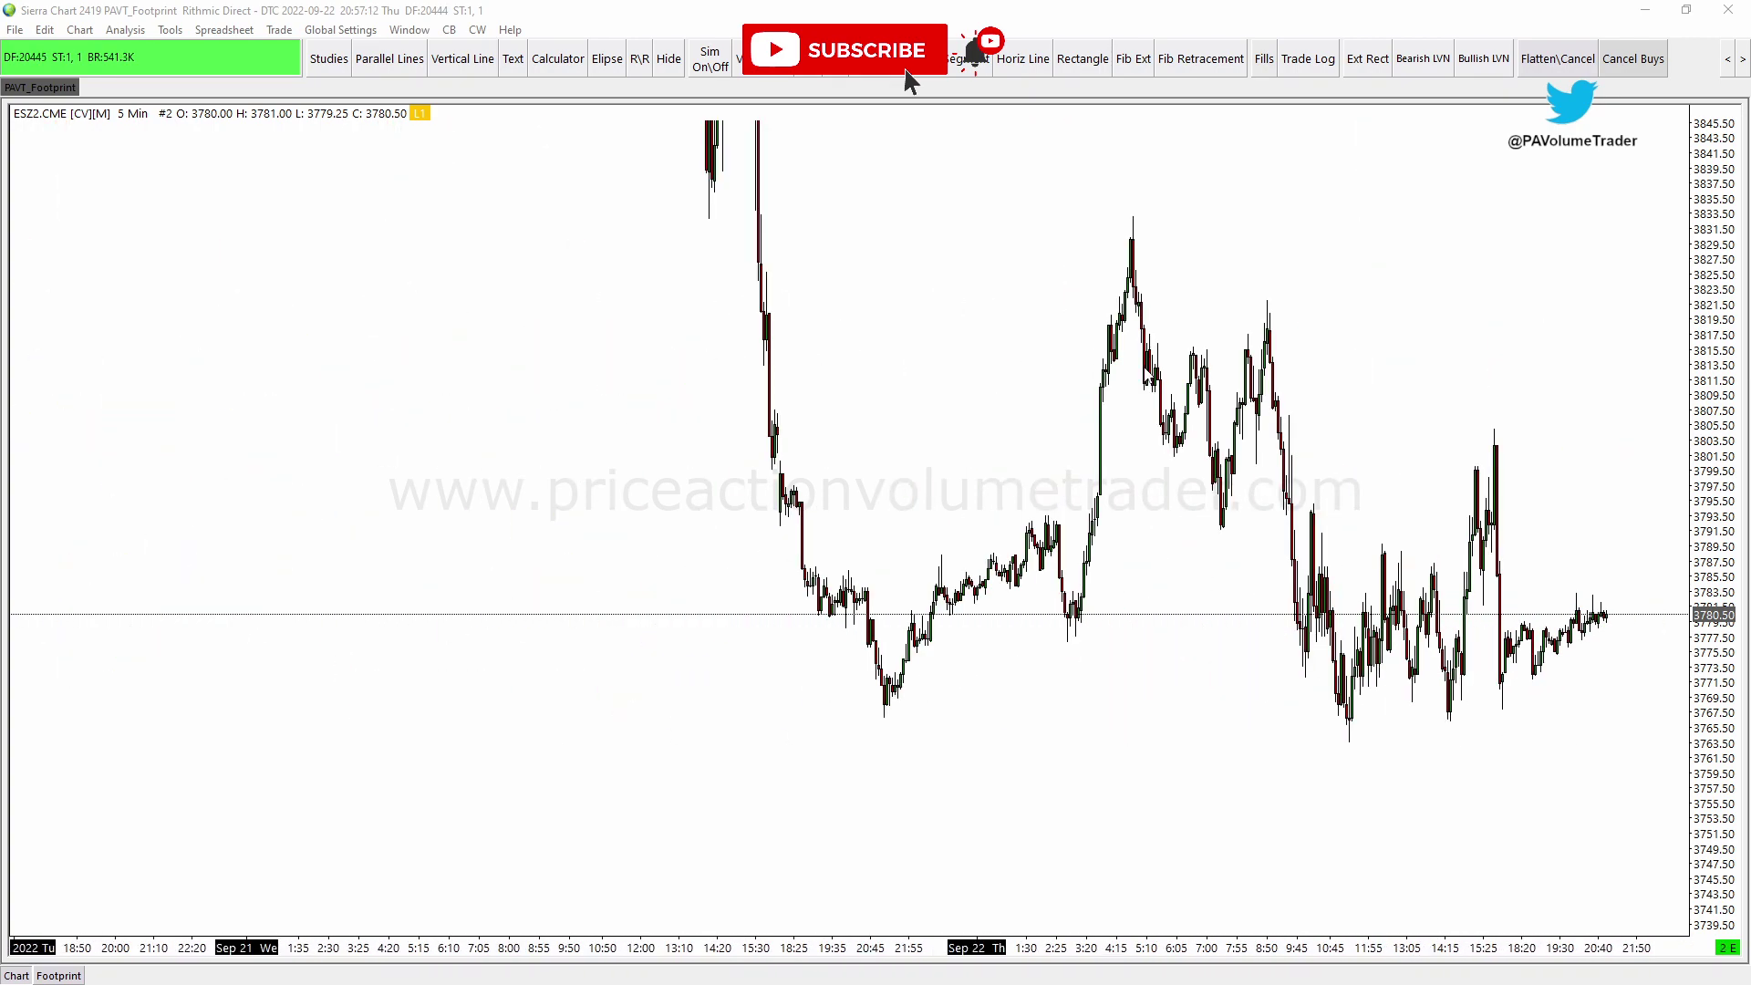
scroll(1144, 369, "up", 7)
scroll(1144, 369, "down", 8)
scroll(1145, 367, "up", 8)
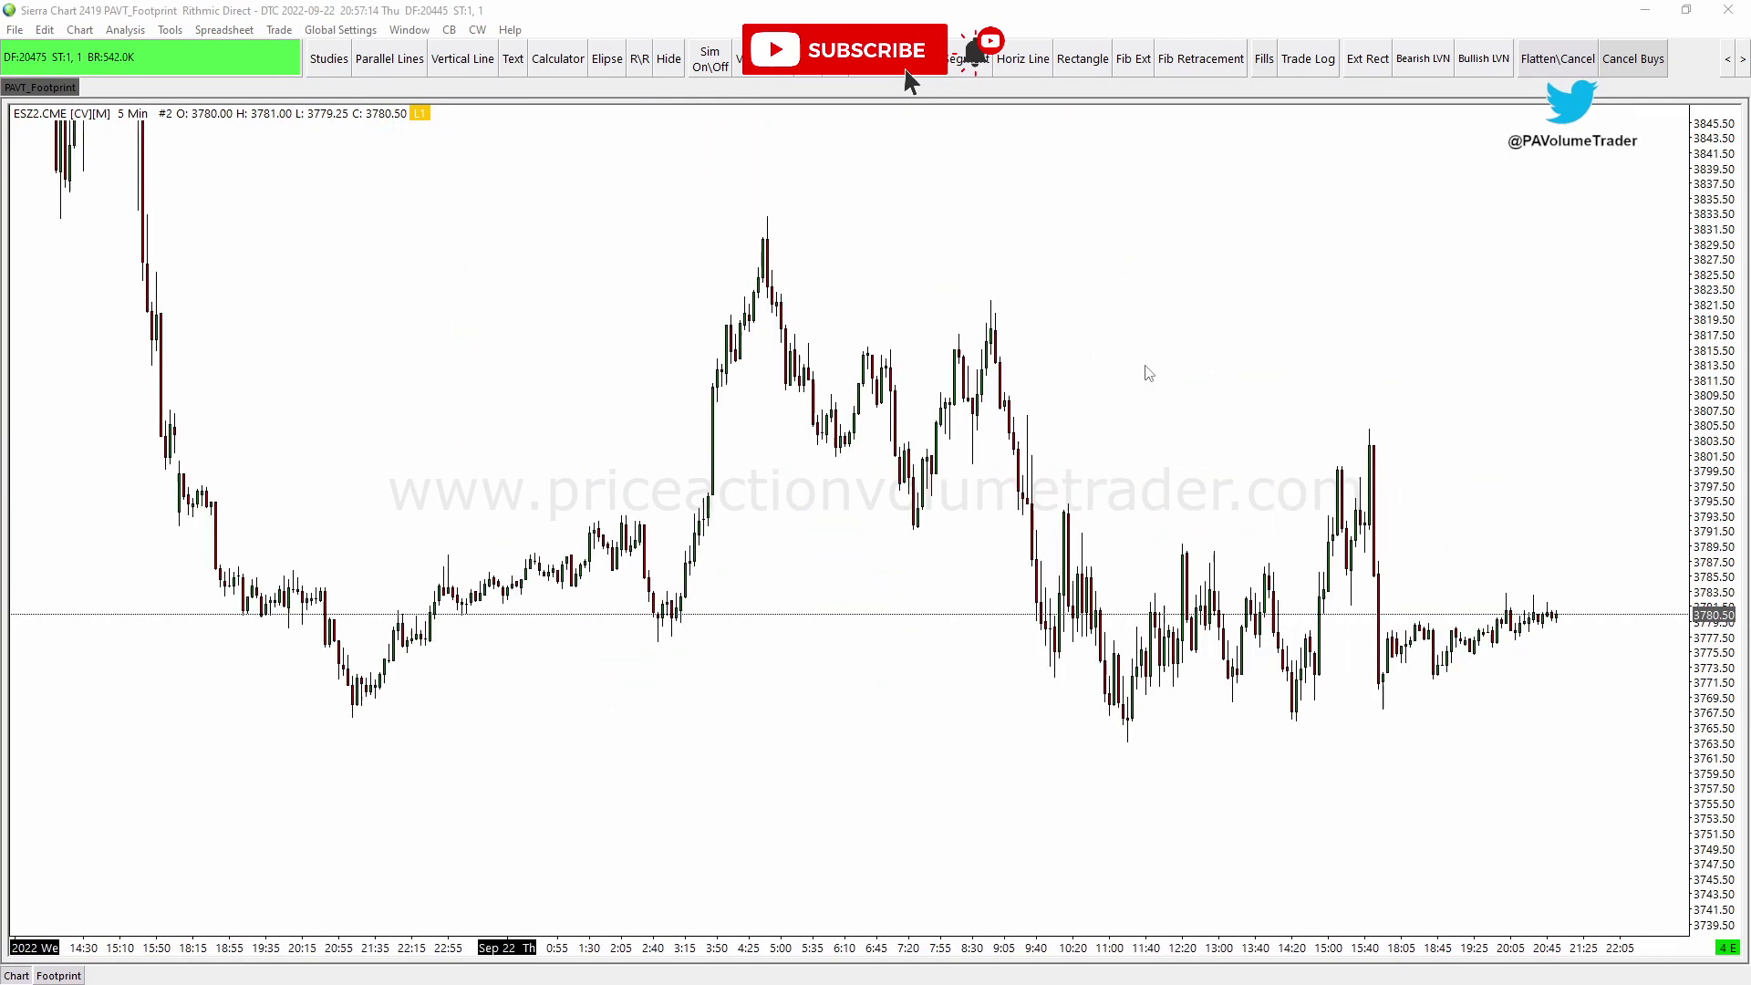
scroll(1145, 366, "down", 6)
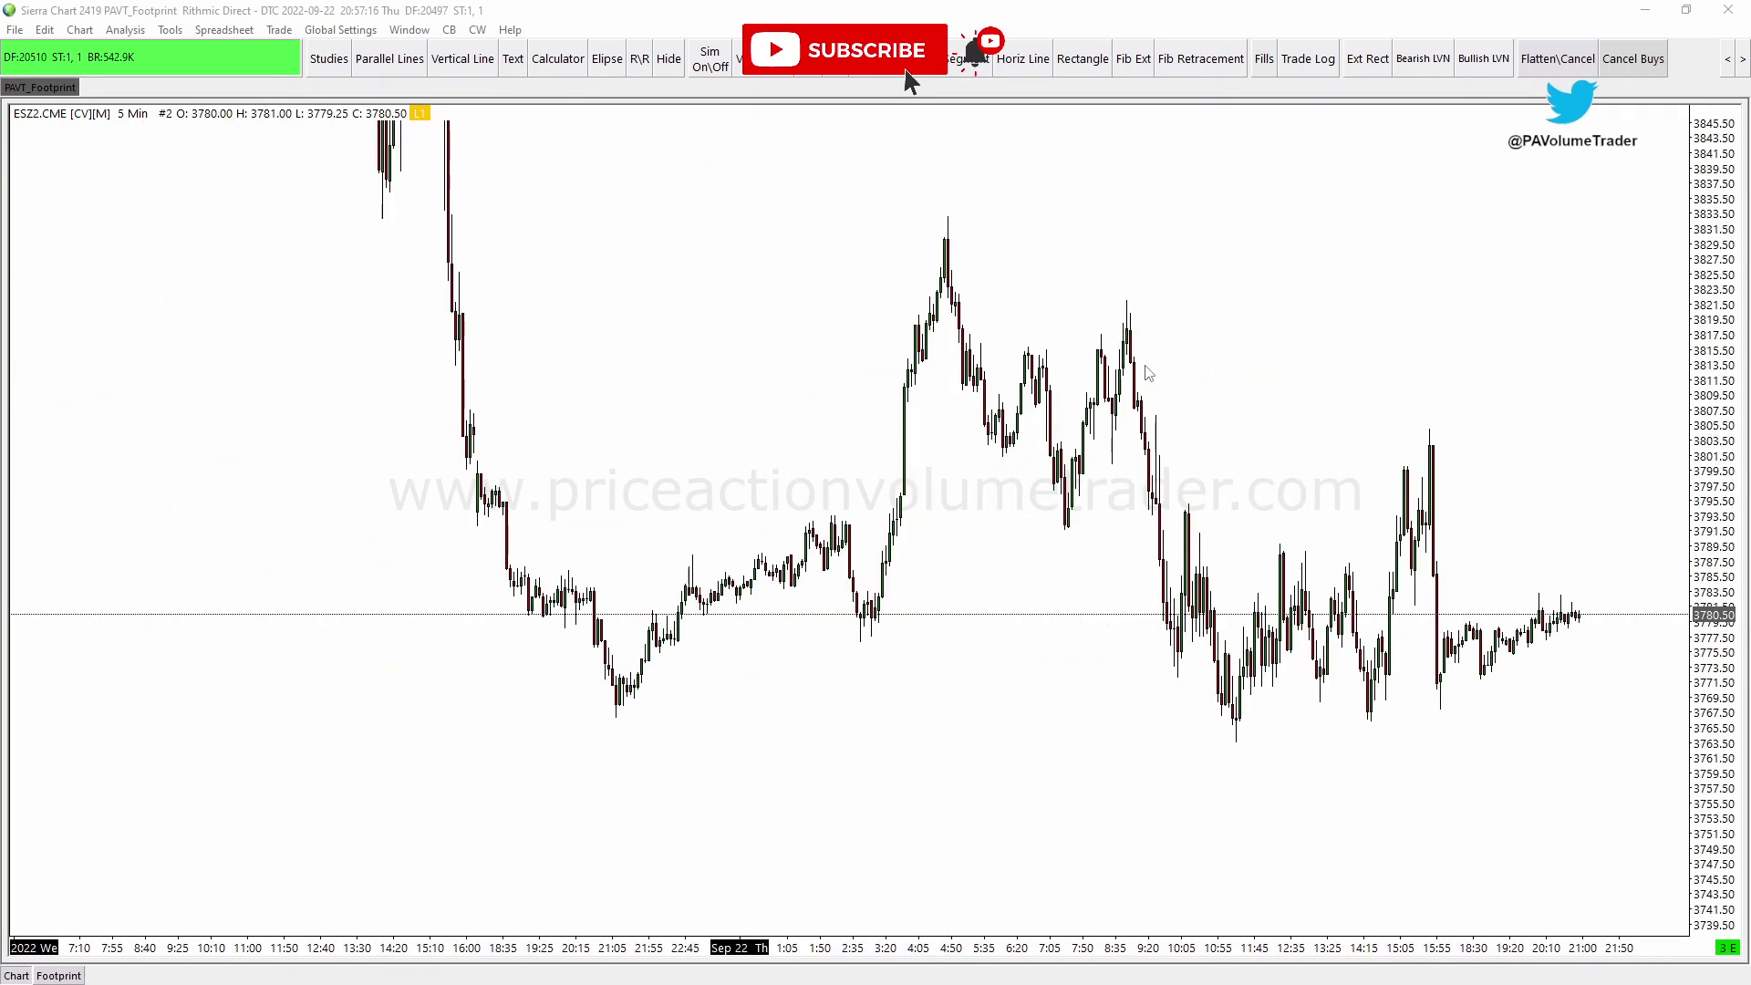
scroll(1147, 374, "down", 2)
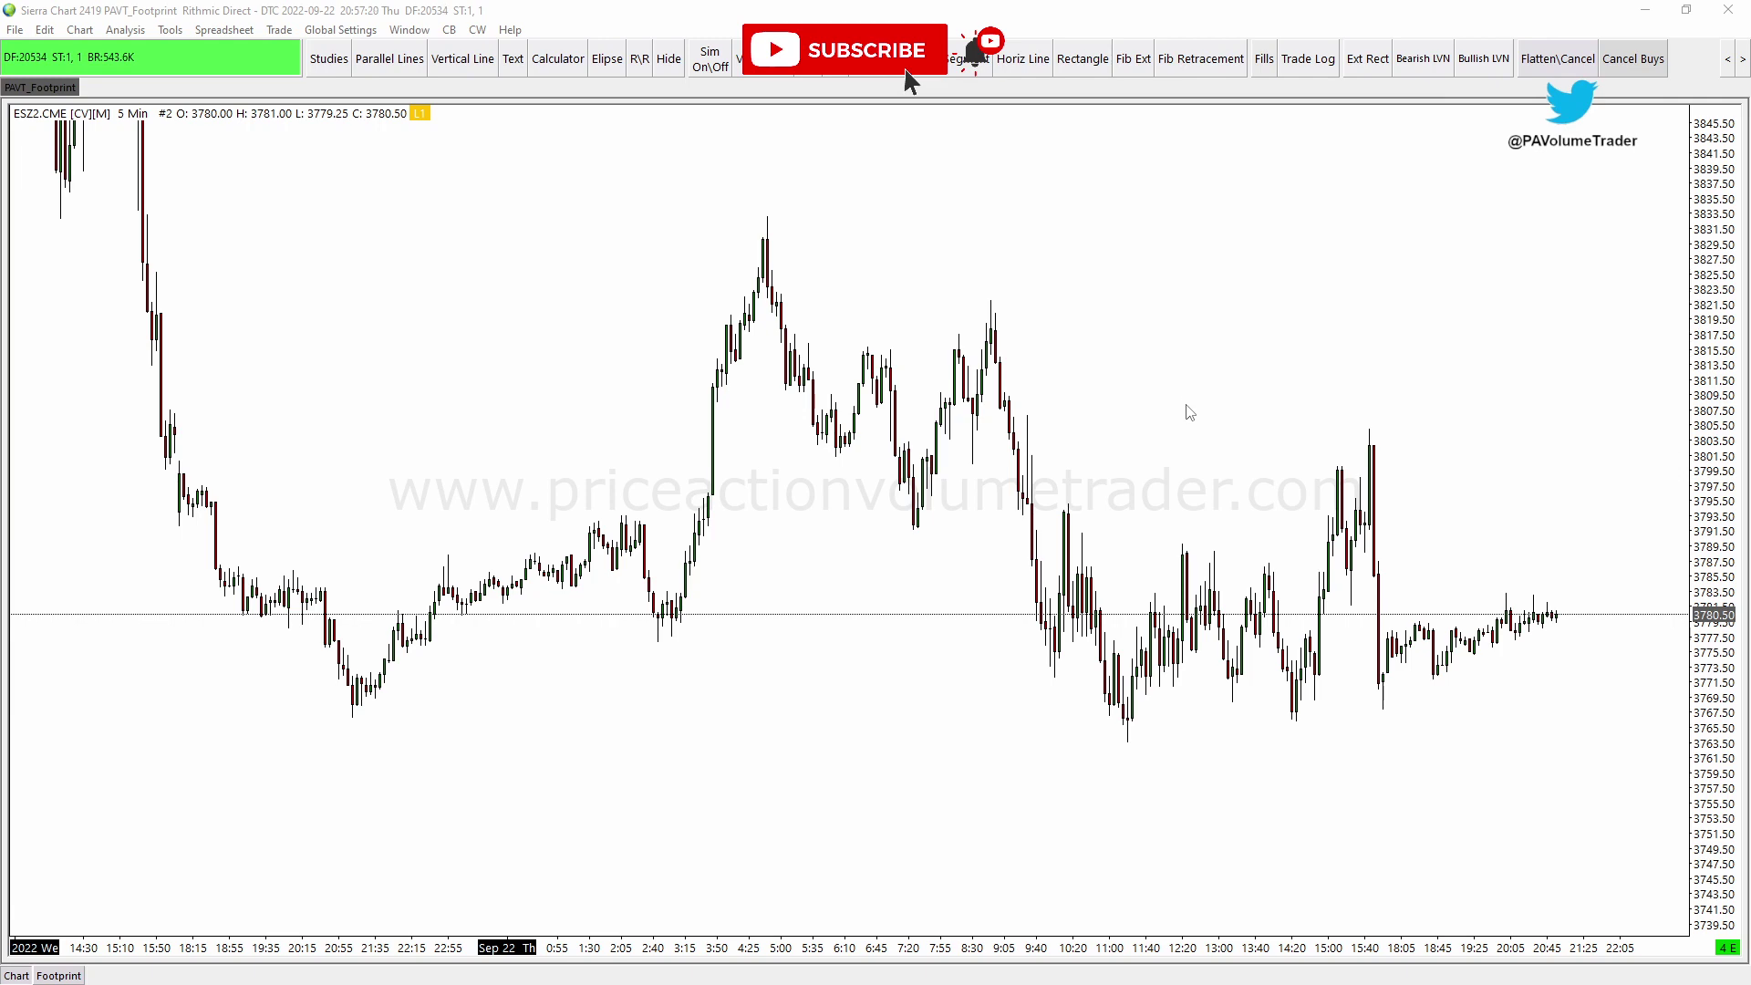
Test scrolling the ES chart's vertical price scale up and down, and shift the chart with the Hand tool
scroll(1186, 406, "up", 4)
scroll(1186, 407, "down", 14)
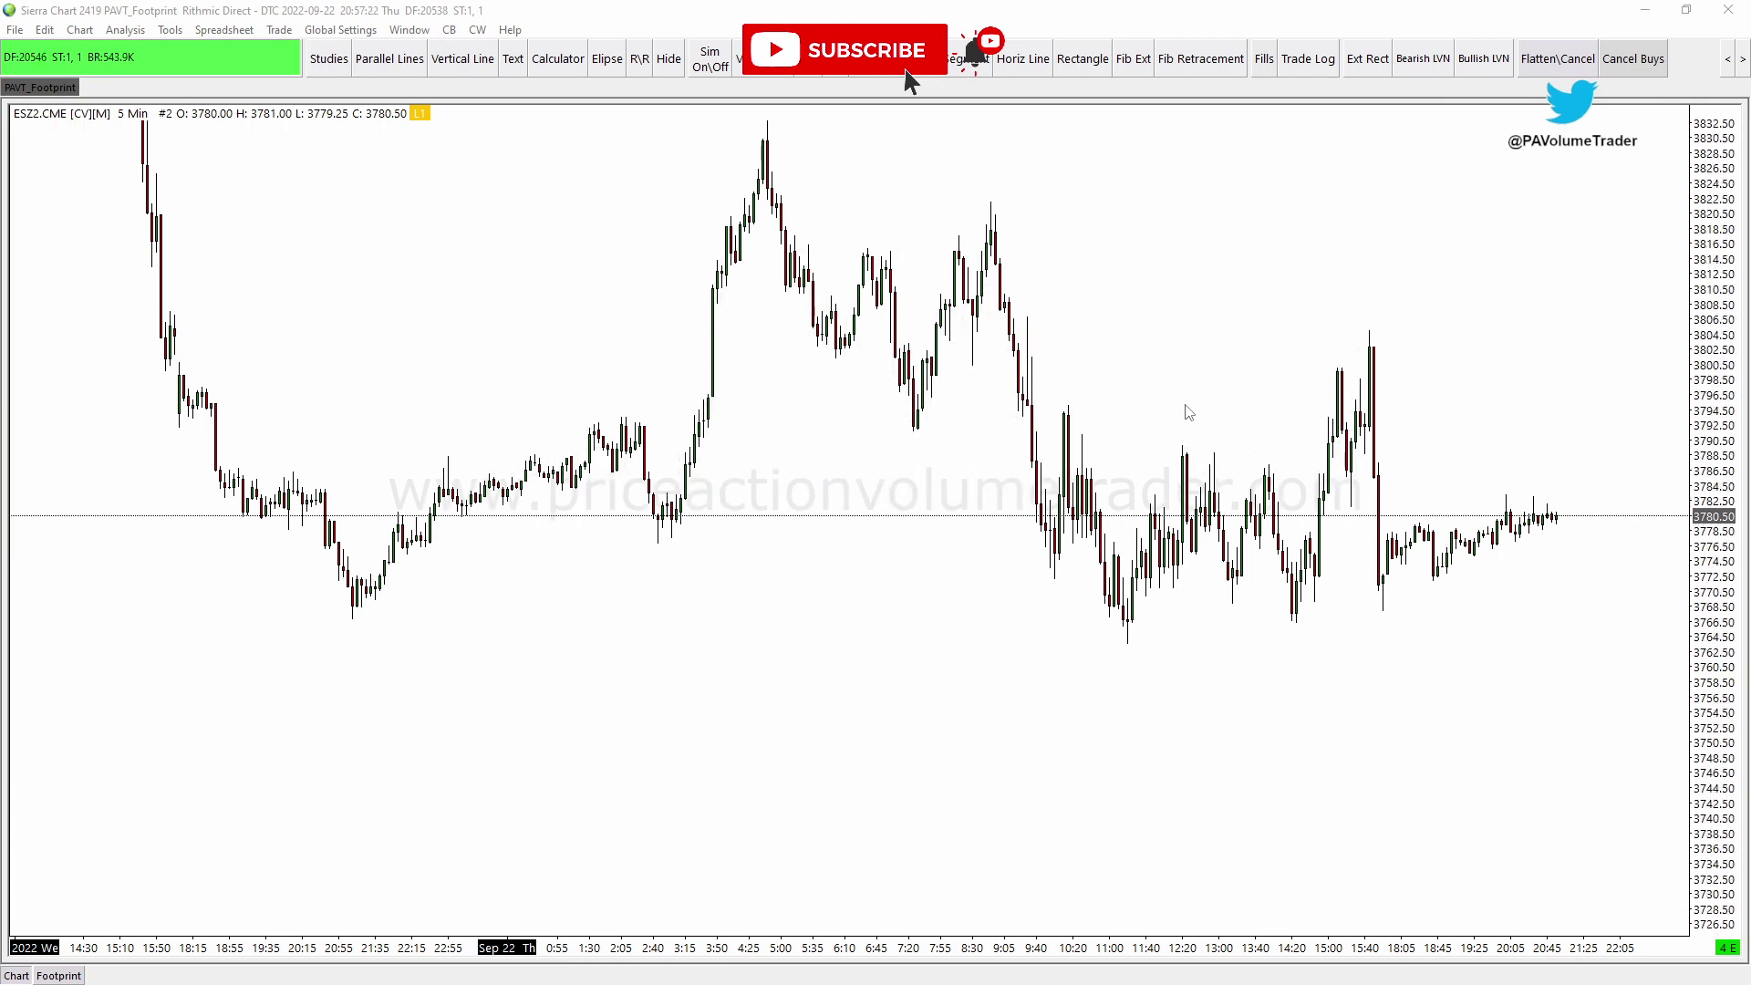
scroll(1188, 415, "up", 6)
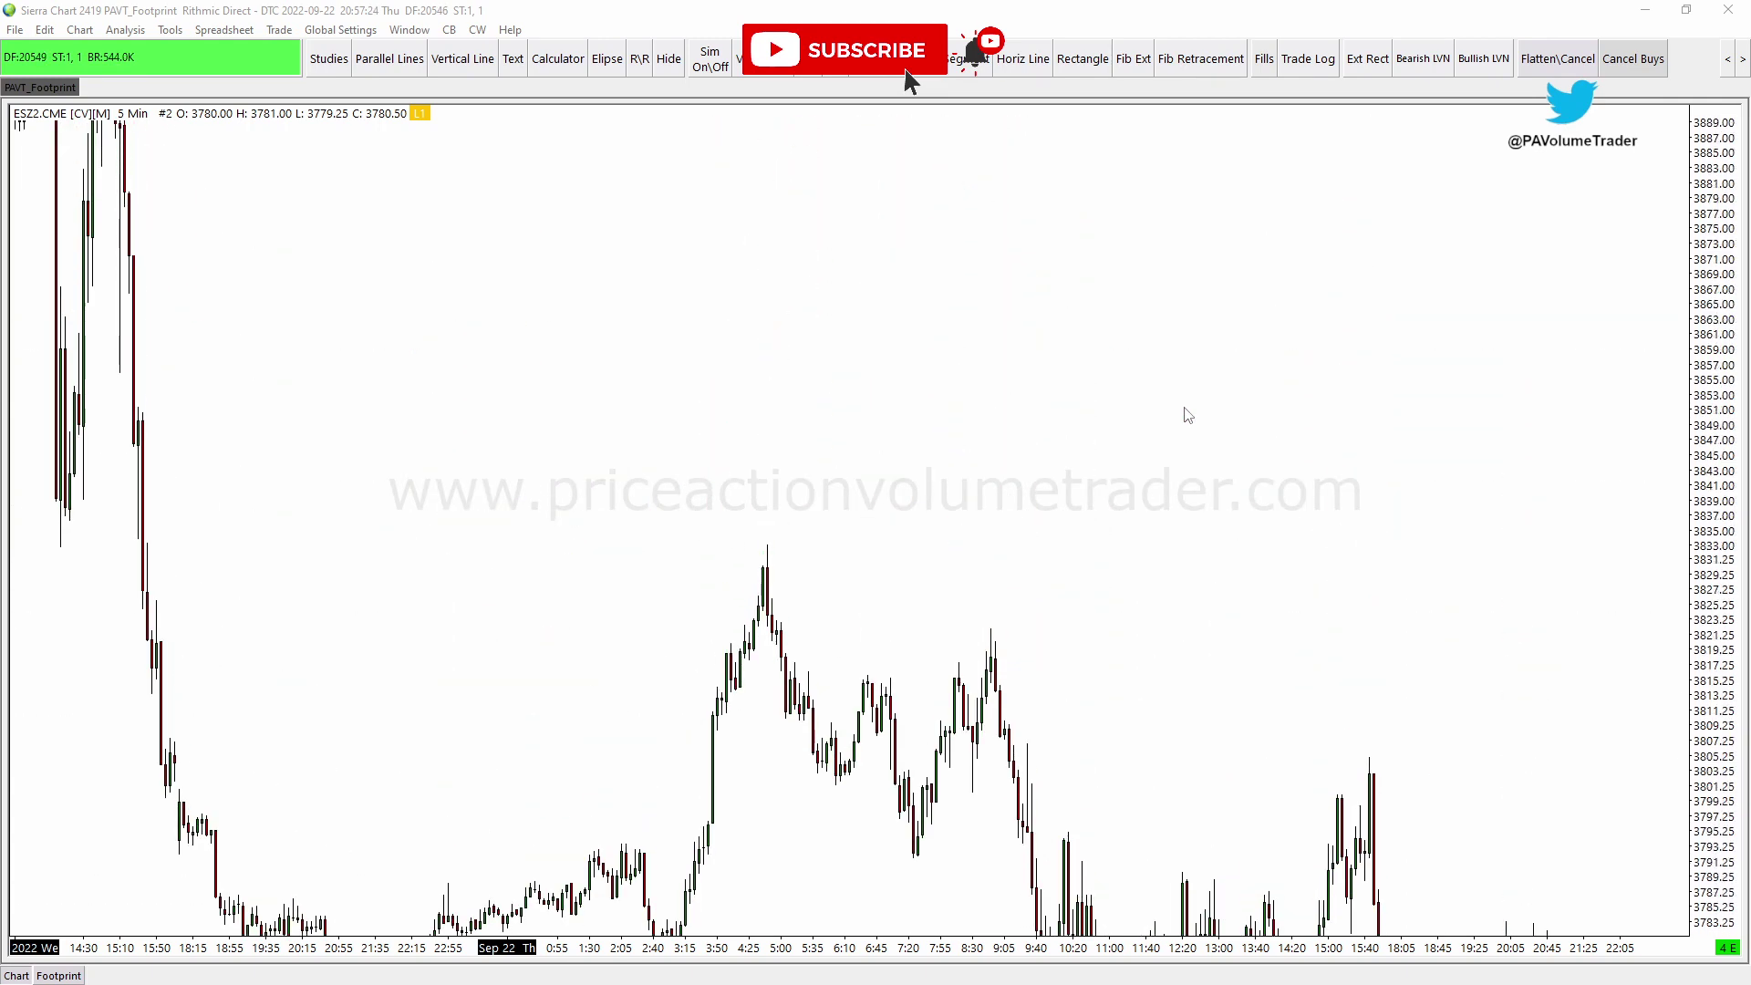
scroll(1188, 416, "down", 3)
scroll(1188, 417, "up", 6)
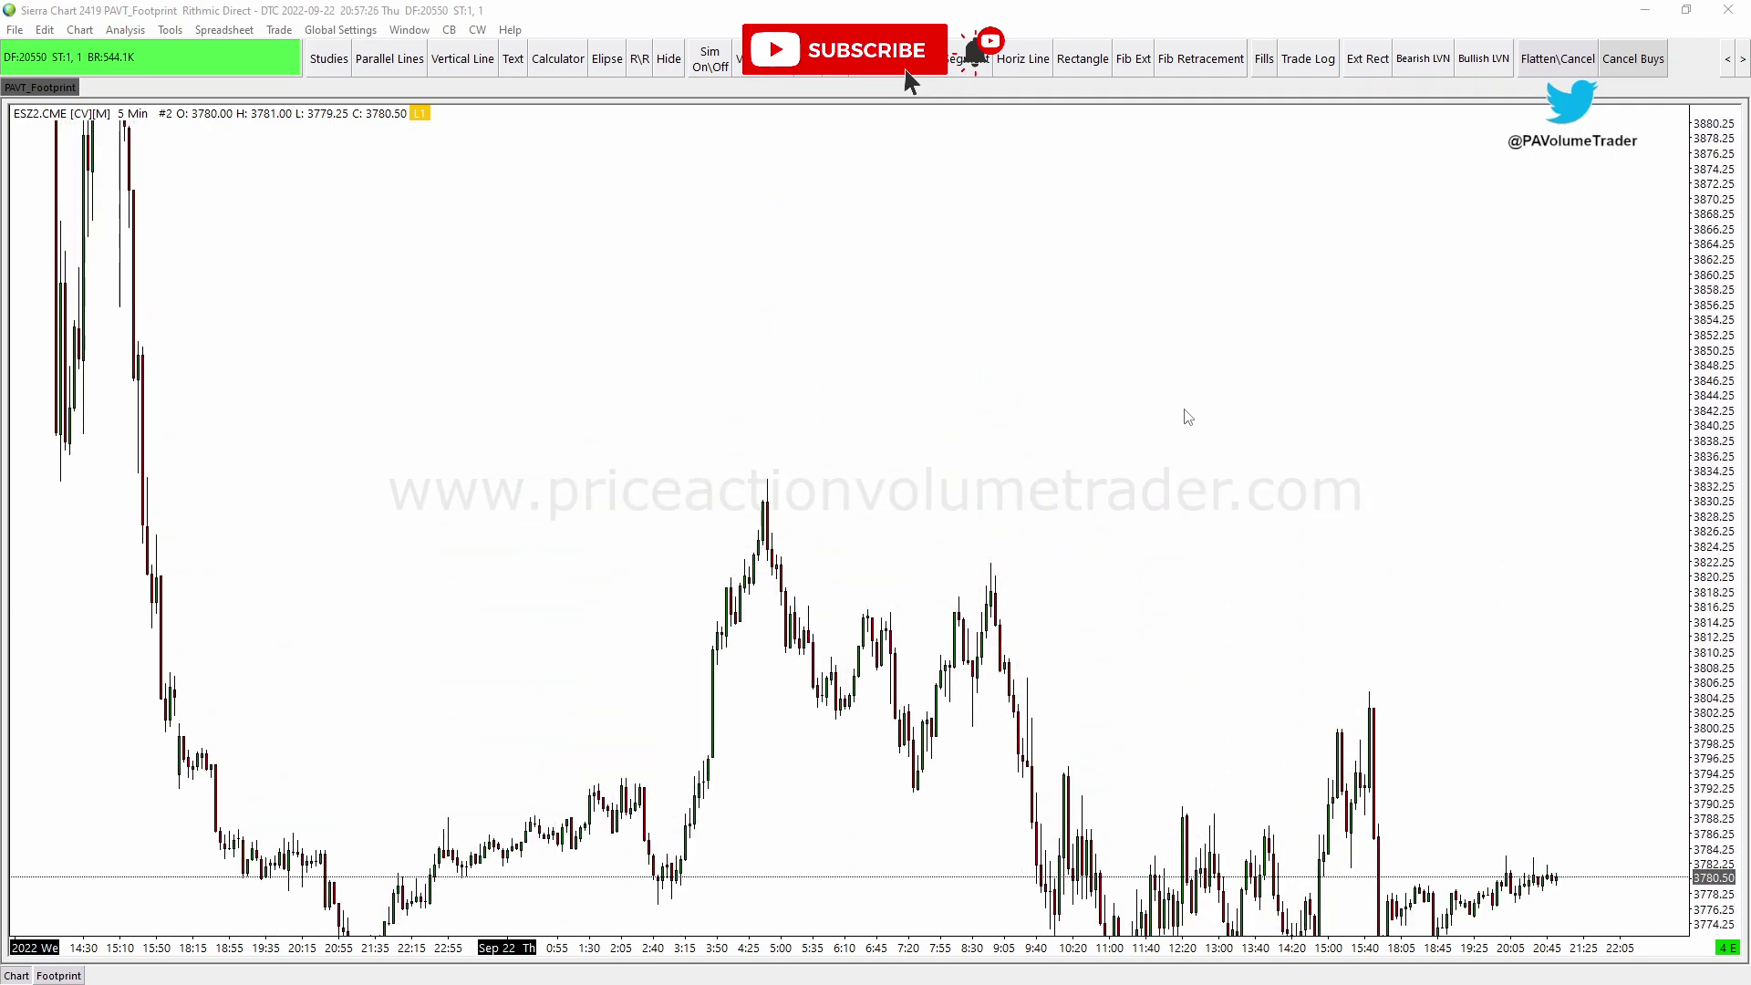
scroll(1188, 418, "down", 3)
scroll(1188, 417, "down", 2)
scroll(1186, 421, "up", 1)
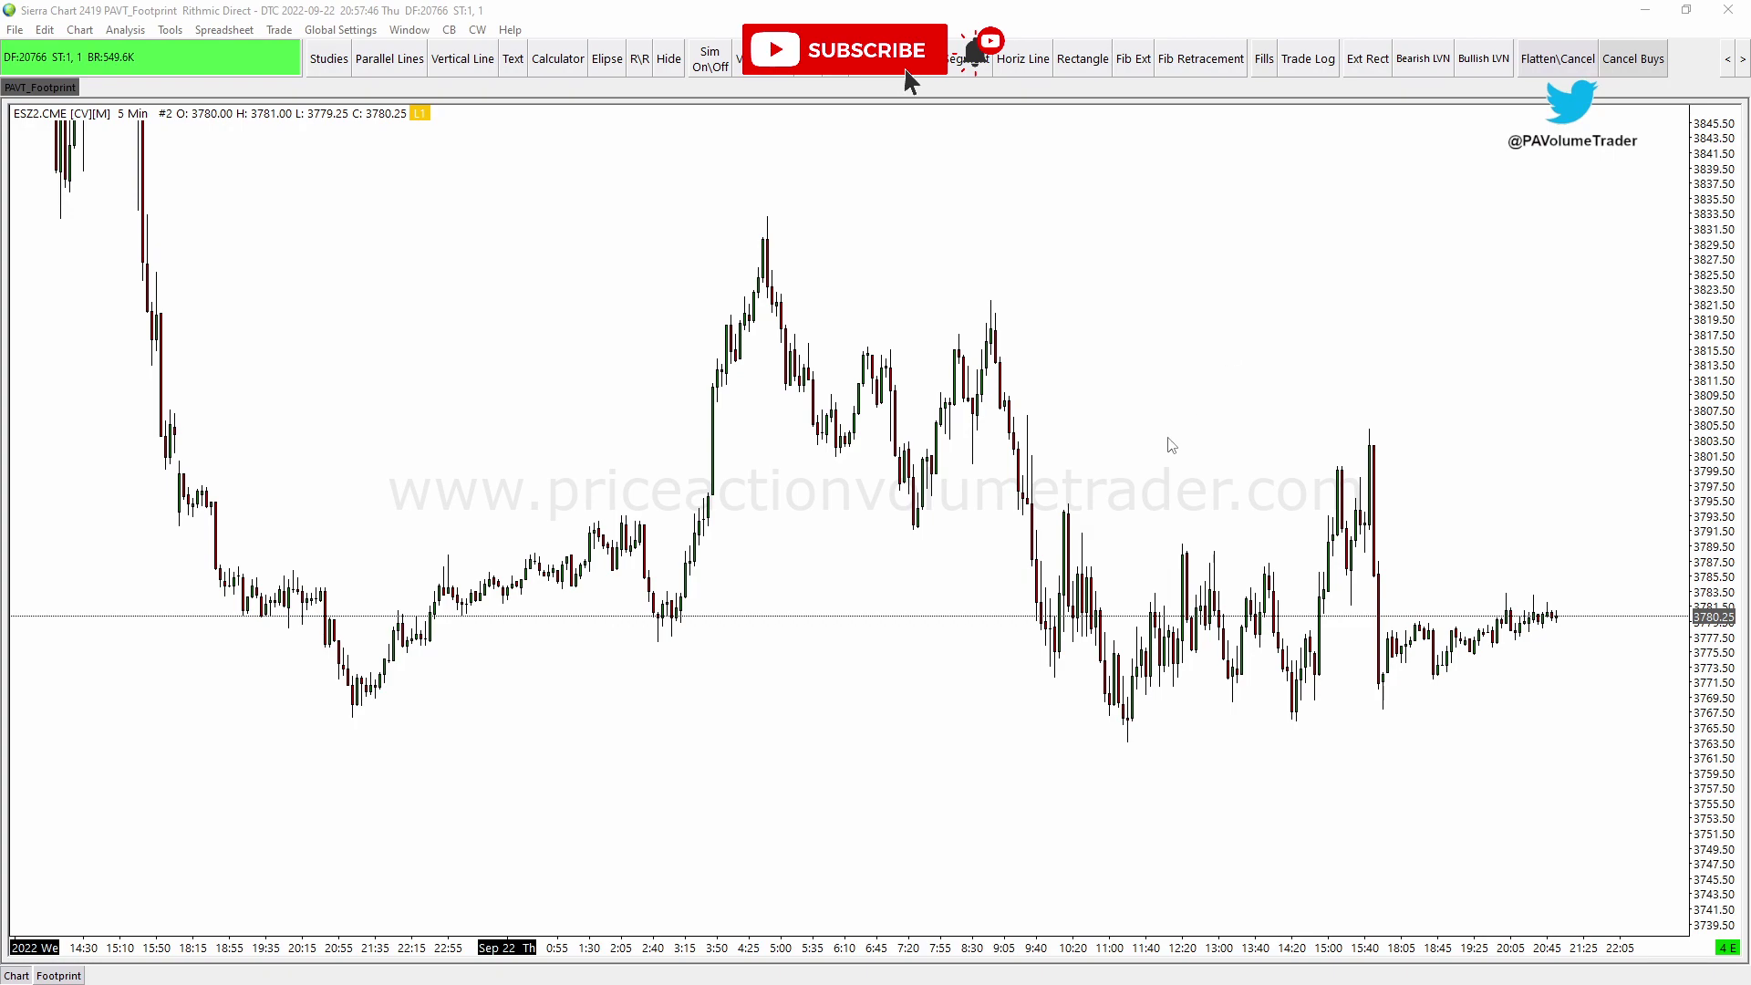
left_click_drag(1156, 442, 1192, 465)
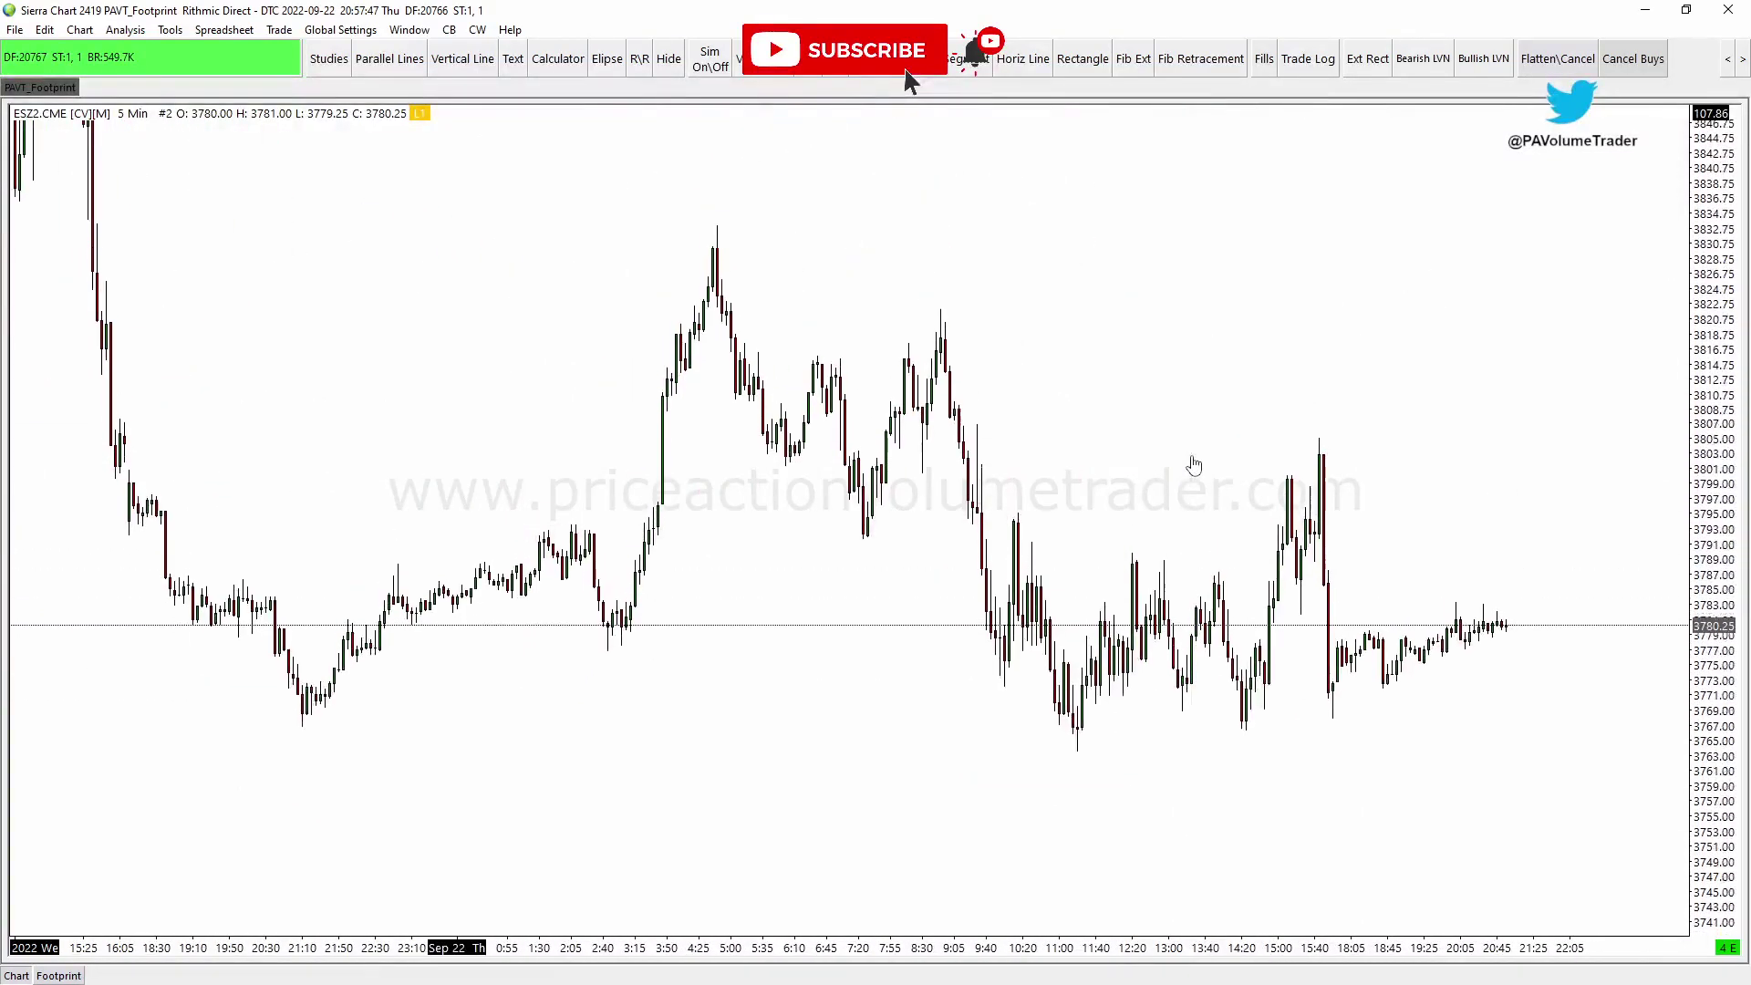
Test widening and narrowing the ES chart's bar spacing with the time axis and the scroll wheel
left_click_drag(1232, 946, 1273, 943)
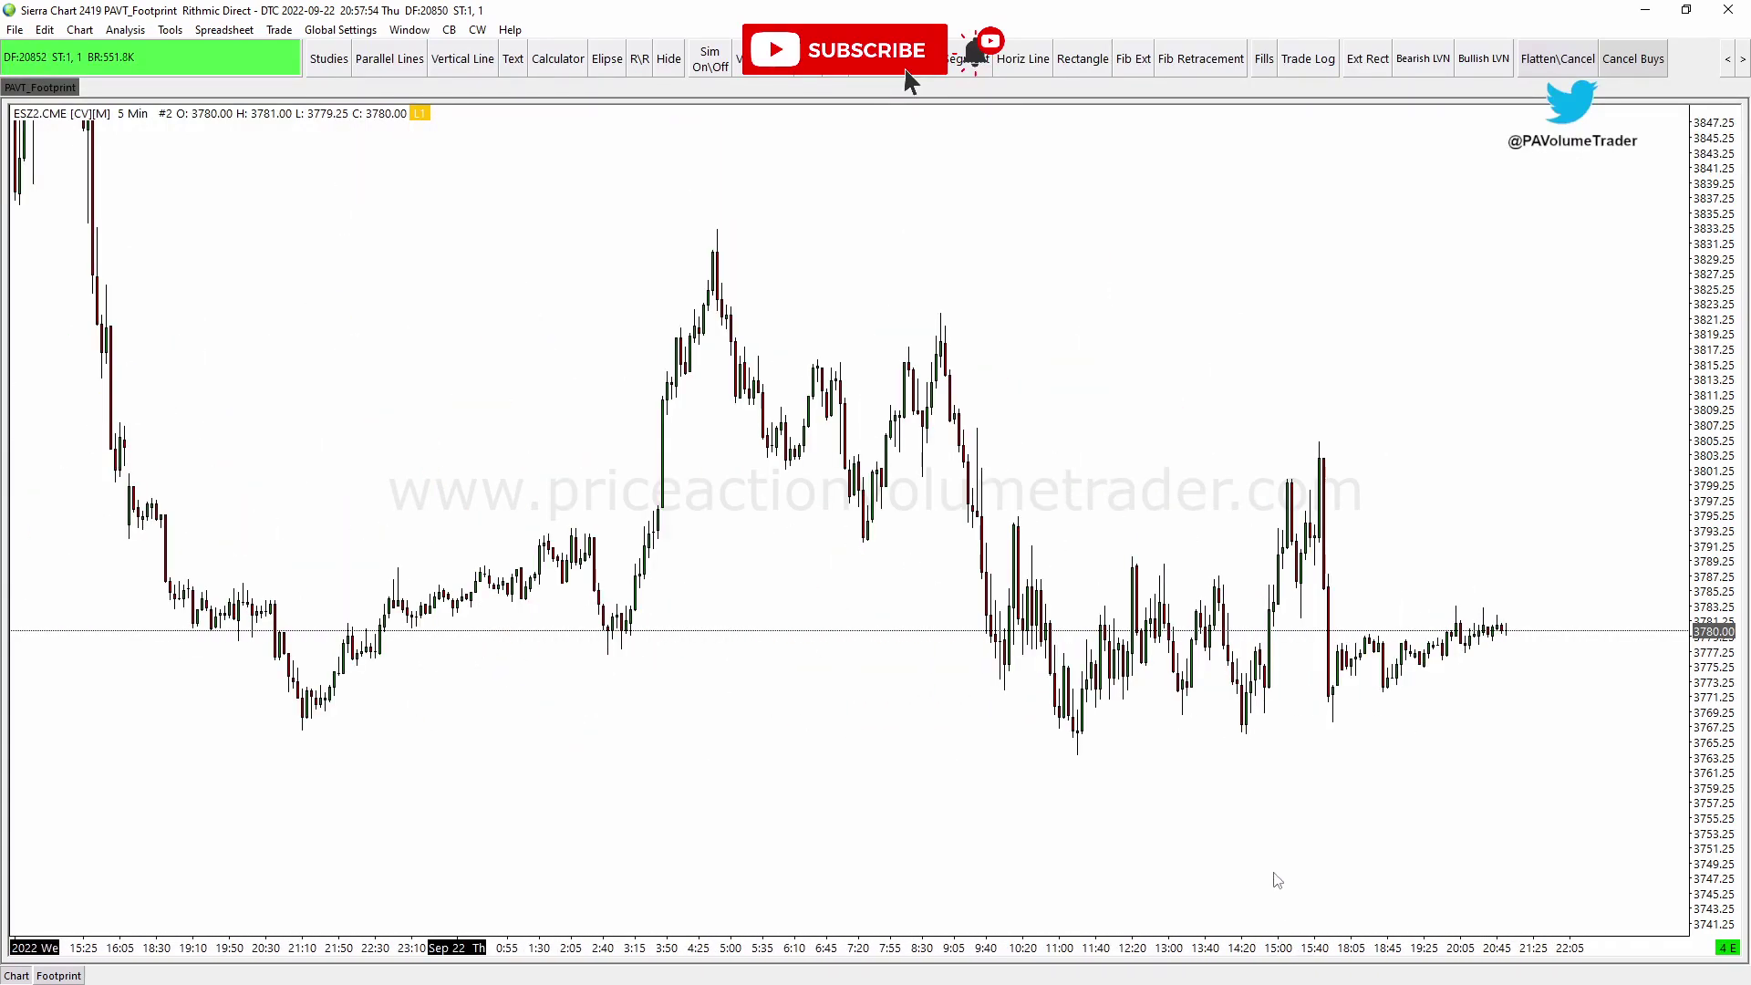
scroll(1277, 877, "up", 5)
scroll(1273, 872, "down", 6)
scroll(1274, 872, "up", 3)
scroll(1278, 874, "down", 2)
scroll(1276, 874, "up", 2)
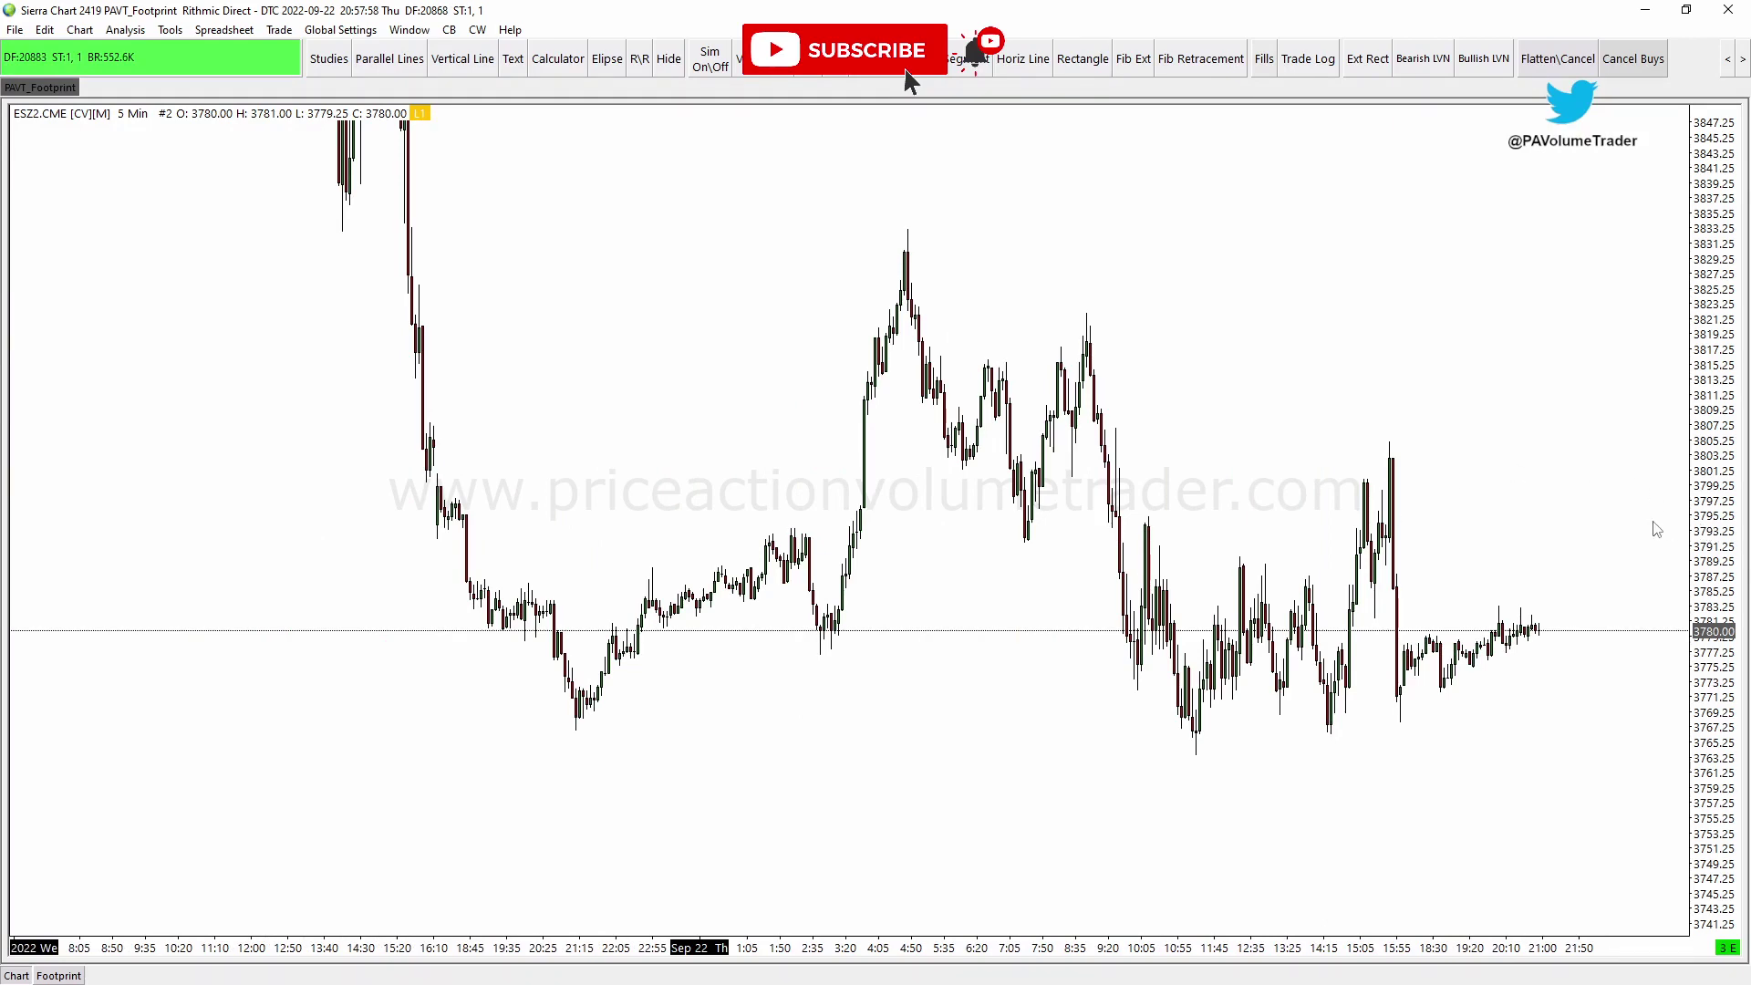
scroll(1653, 522, "up", 1)
scroll(1723, 515, "up", 1)
scroll(1718, 518, "down", 2)
Compress the ES chart's price scale in Interactive Scale Range mode and review the available scale modes without changing them
left_click_drag(1712, 537, 1708, 402)
right_click(1709, 388)
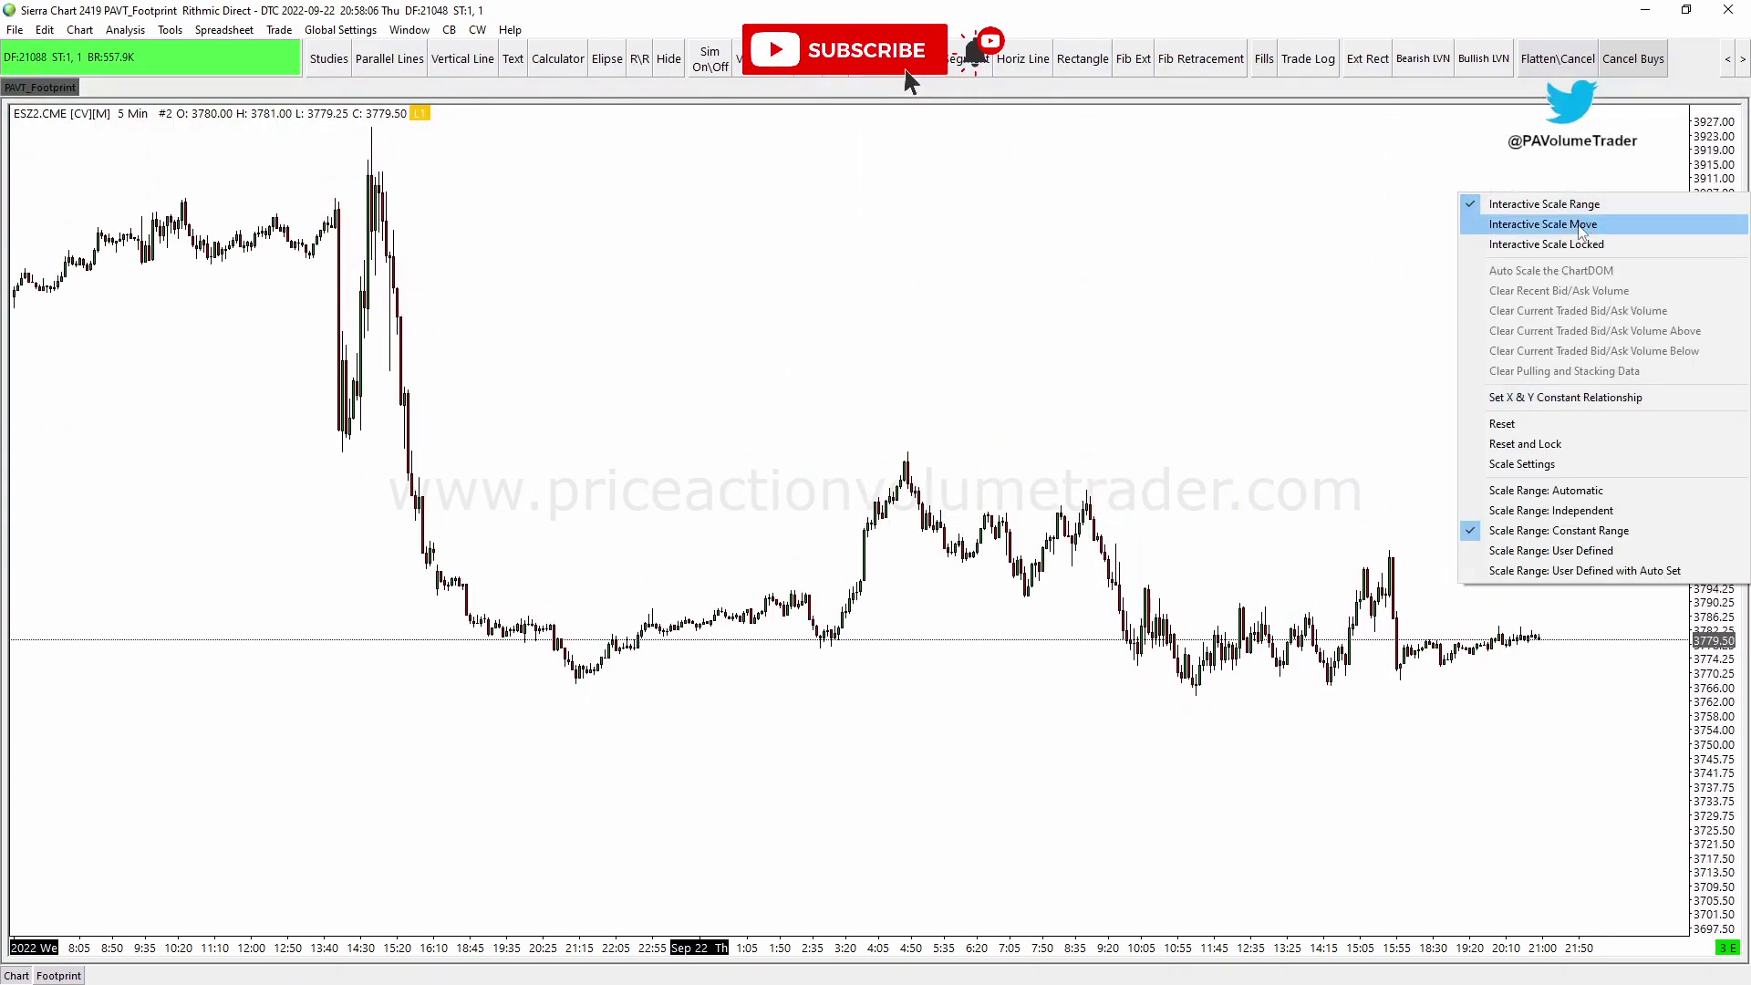
left_click(1220, 355)
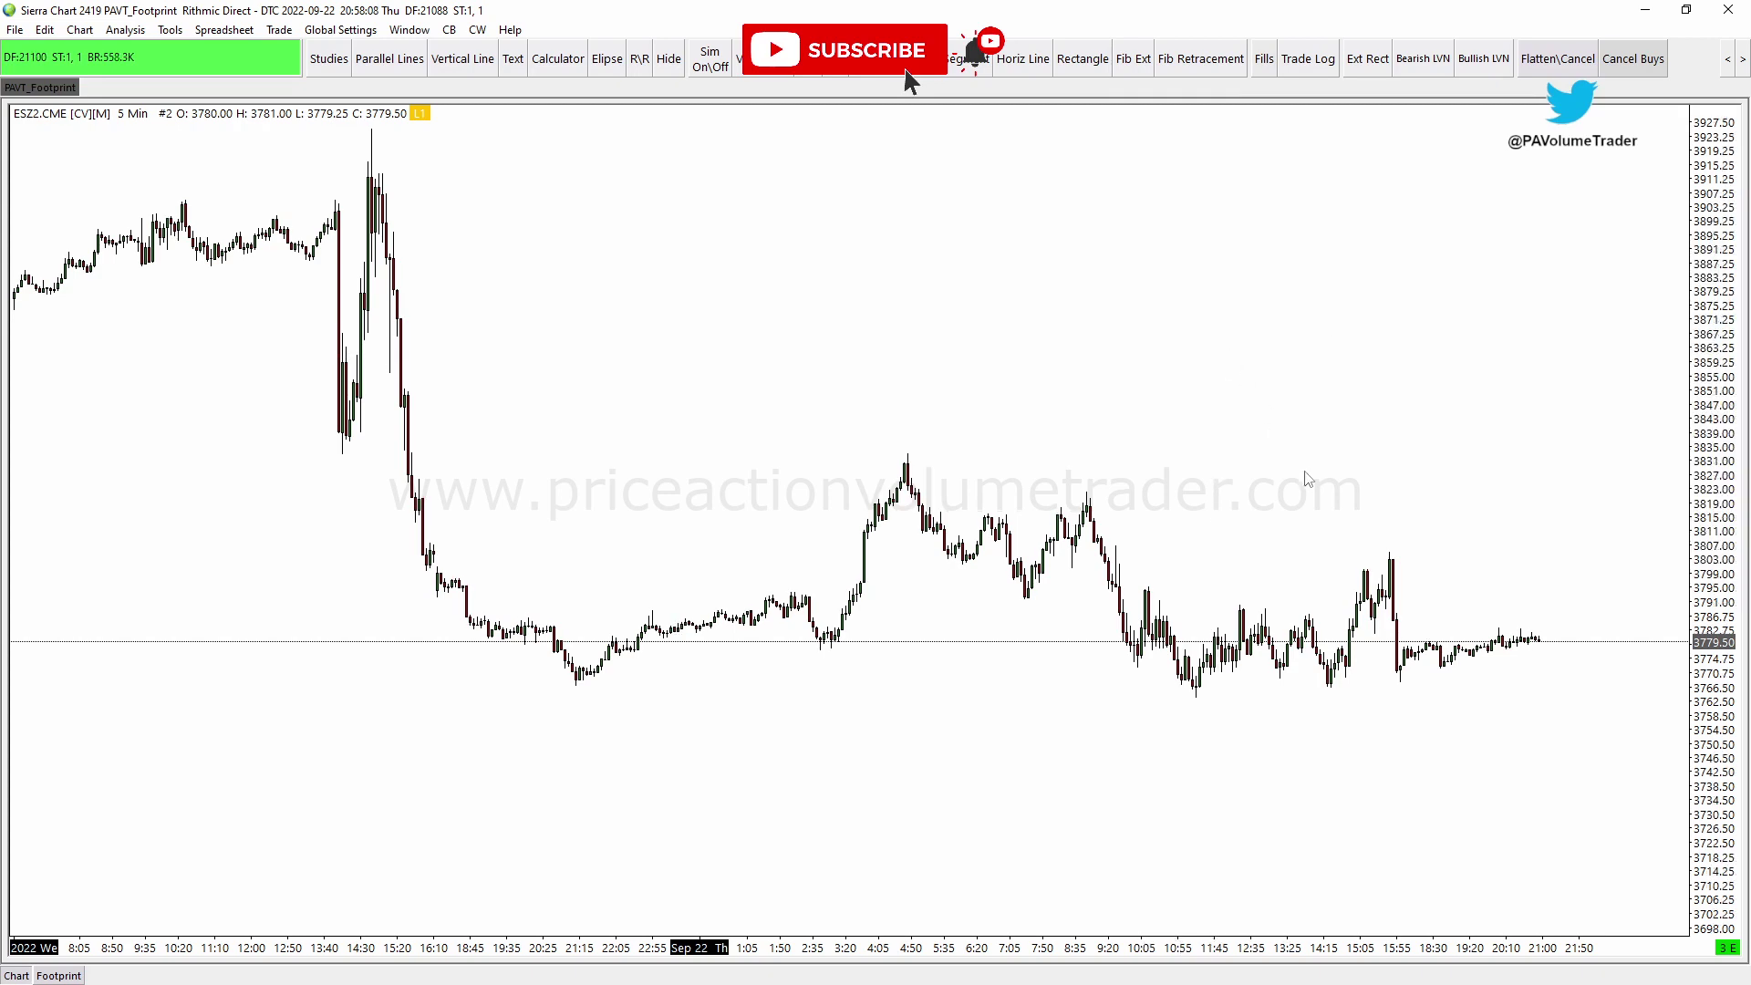
Test moving the ES chart freely in both directions and compressing its price scale further
left_click_drag(1305, 478, 1359, 426)
left_click_drag(1722, 605, 1711, 655)
left_click_drag(1495, 274, 1397, 407)
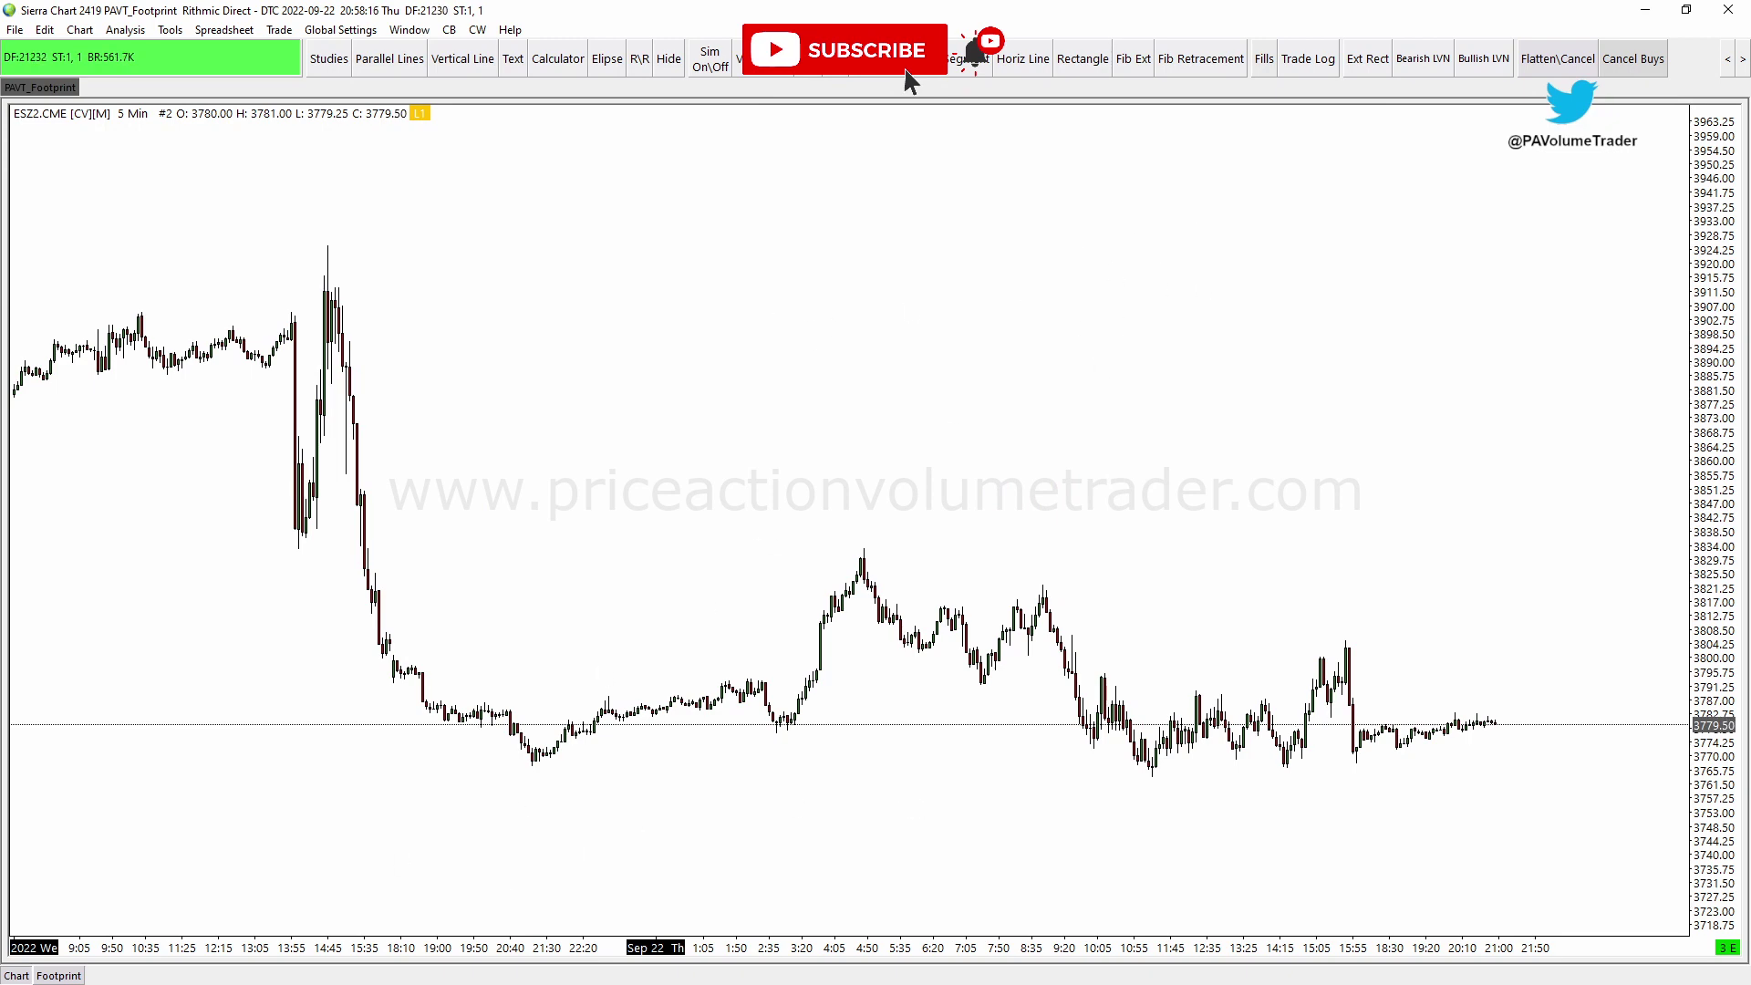
Switch to TradingView and move the NZDUSD chart diagonally to compare its panning behavior
key("alt+Tab")
left_click_drag(1049, 330, 913, 456)
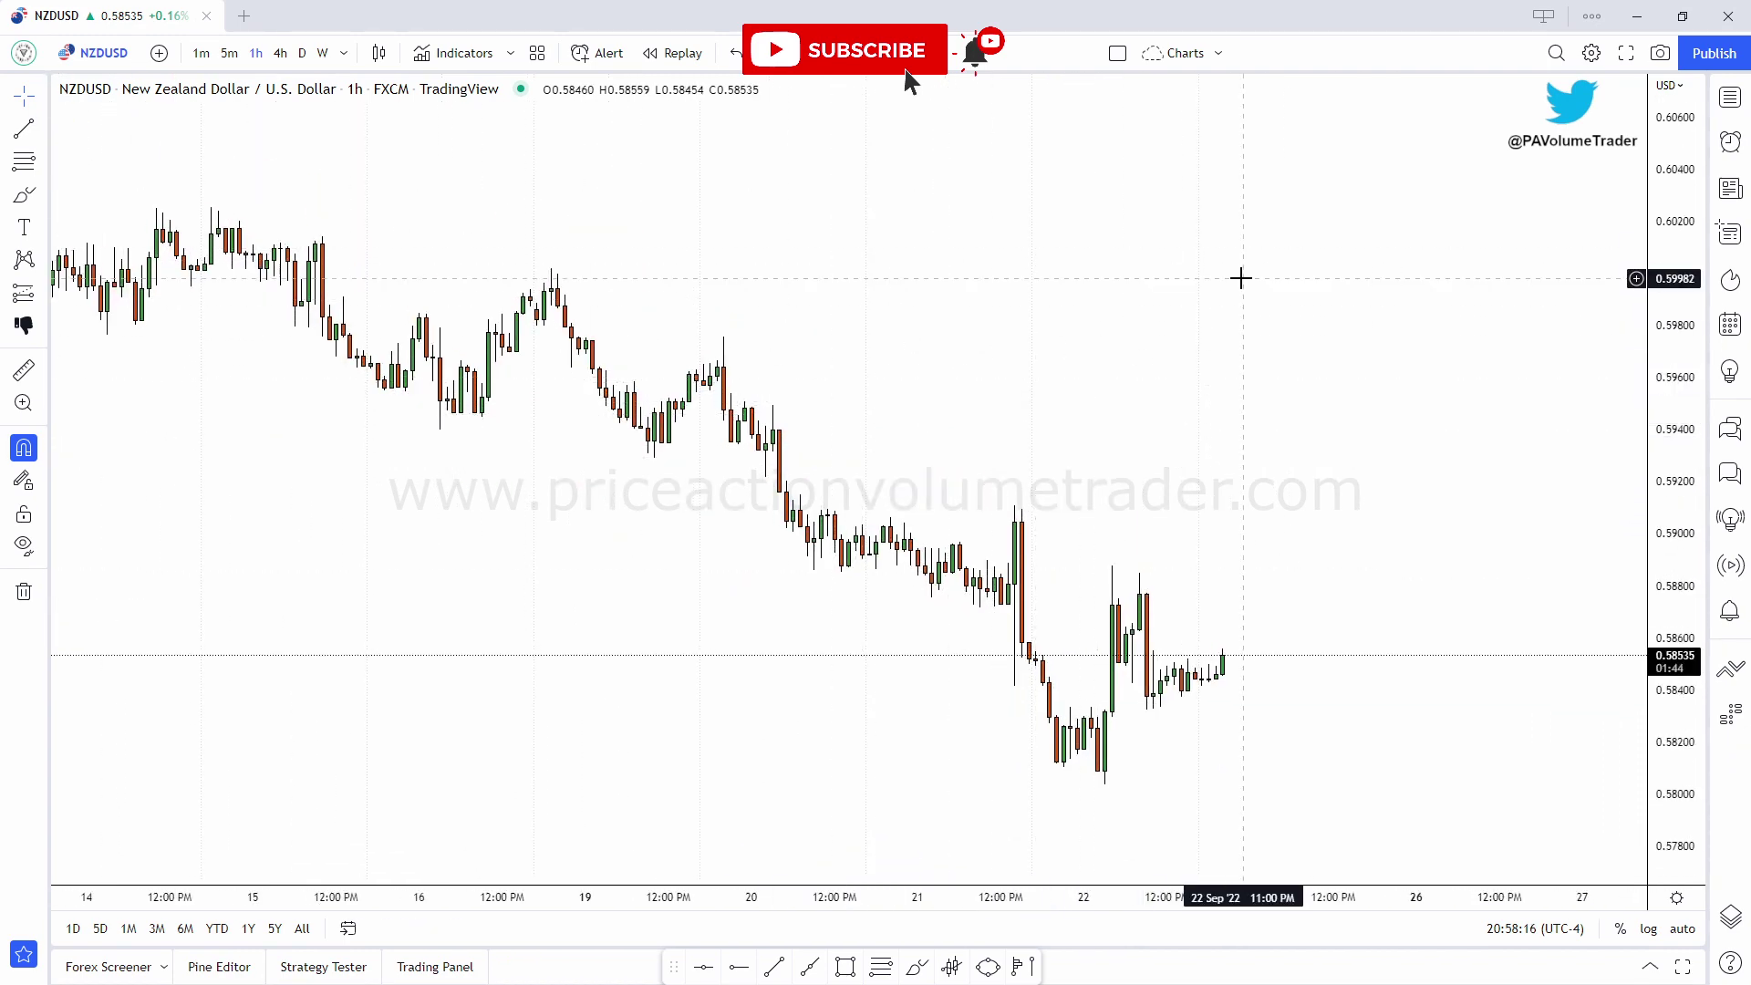